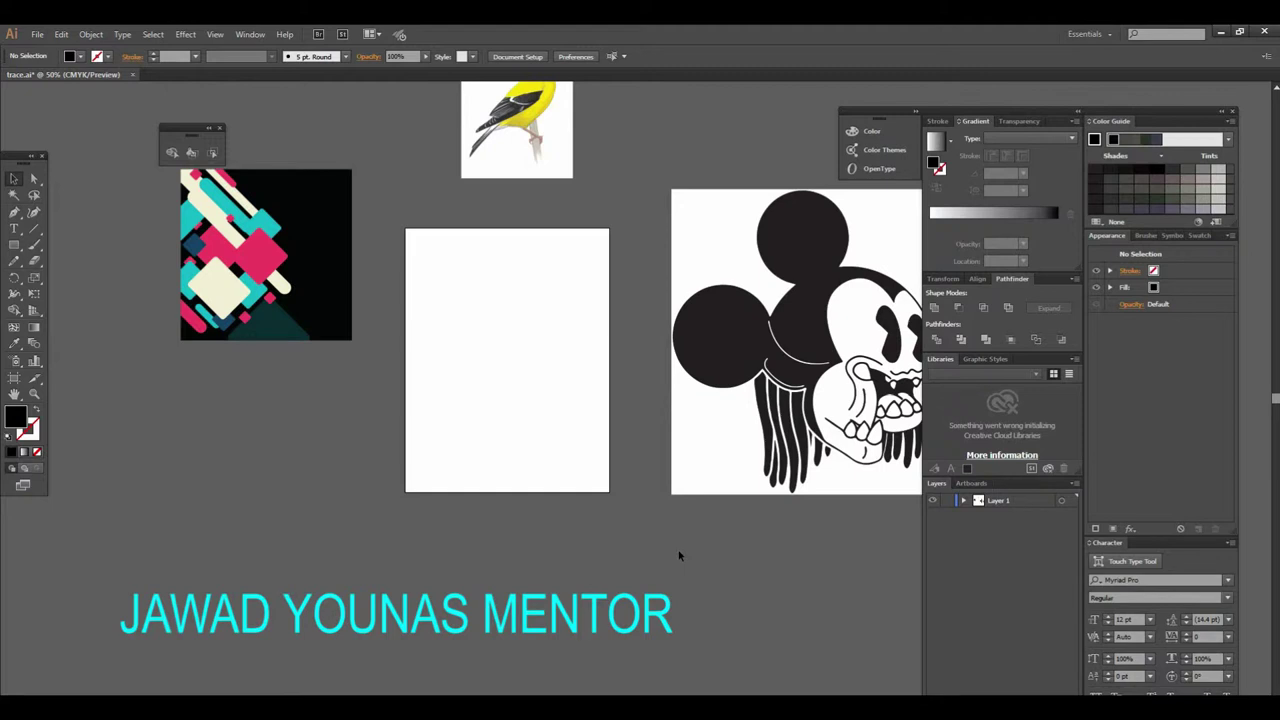
Step: Bring the Mickey image into view and select it
{"action": "scroll", "coordinate": [584, 364], "scroll_direction": "up", "scroll_amount": 2}
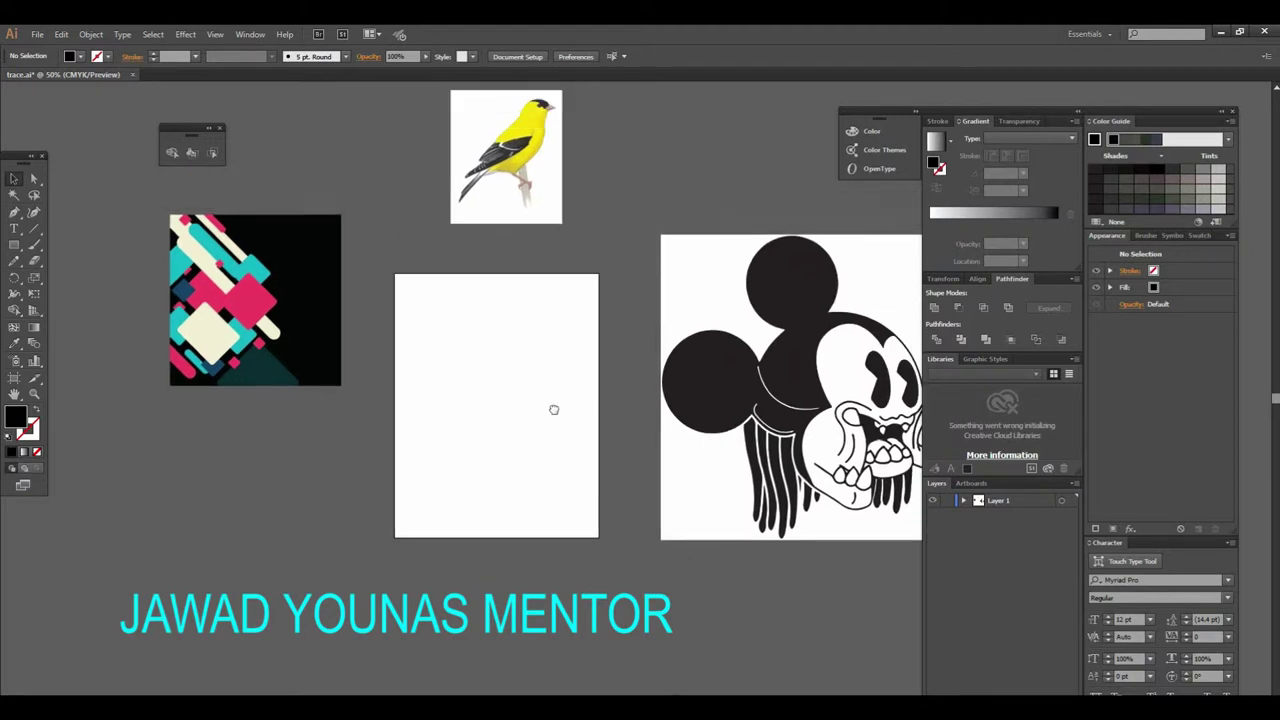
{"action": "scroll", "coordinate": [551, 405], "scroll_direction": "up", "scroll_amount": 2}
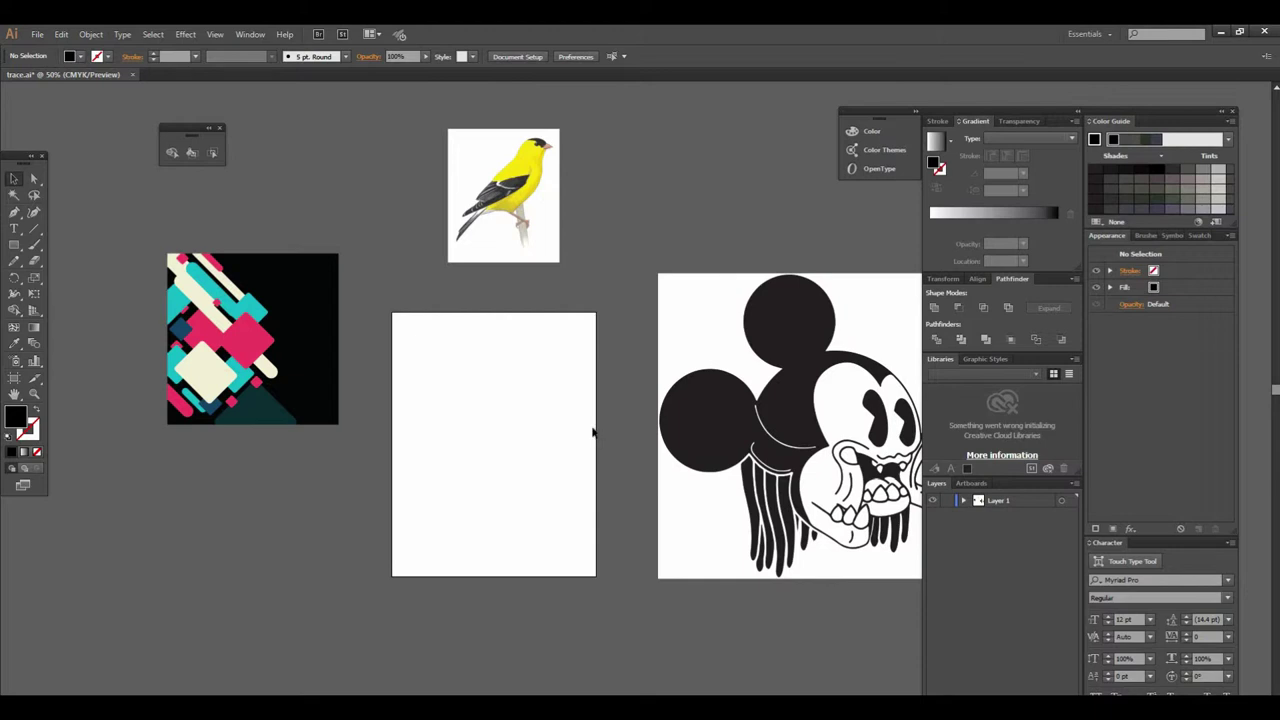
{"action": "left_click_drag", "start_coordinate": [605, 484], "coordinate": [594, 449]}
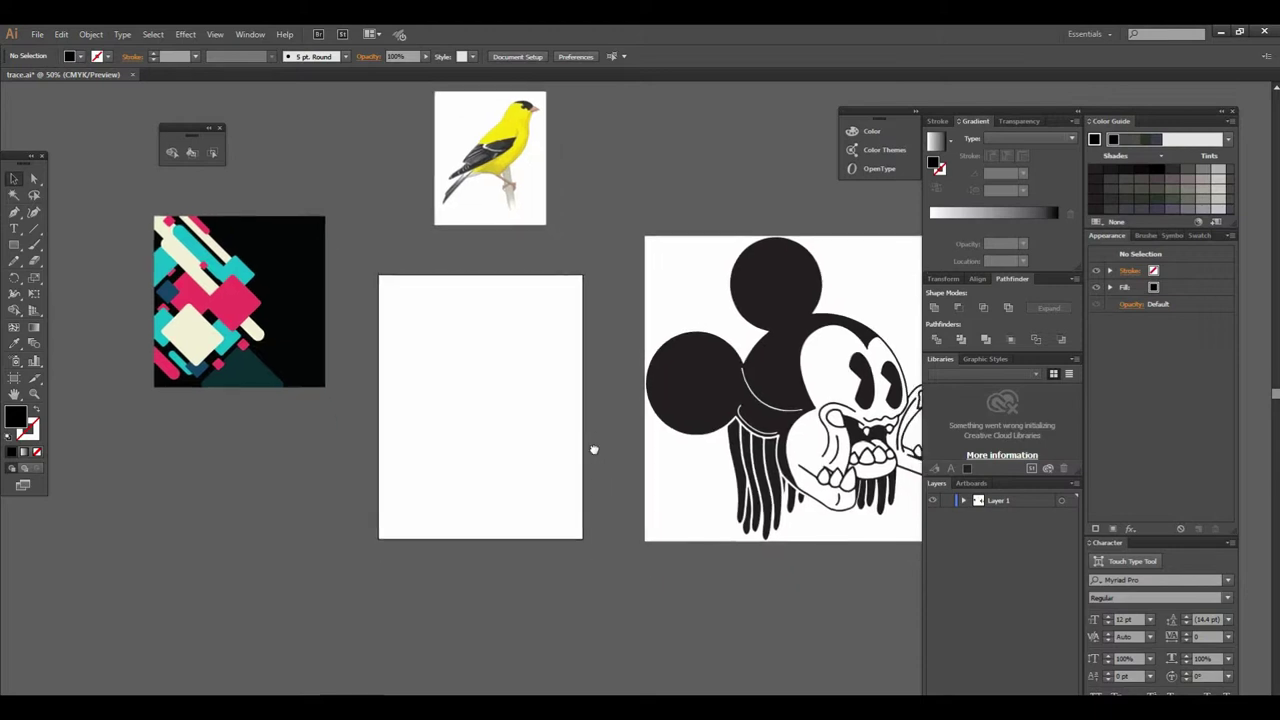
{"action": "left_click_drag", "start_coordinate": [680, 383], "coordinate": [558, 426]}
{"action": "left_click", "coordinate": [692, 392]}
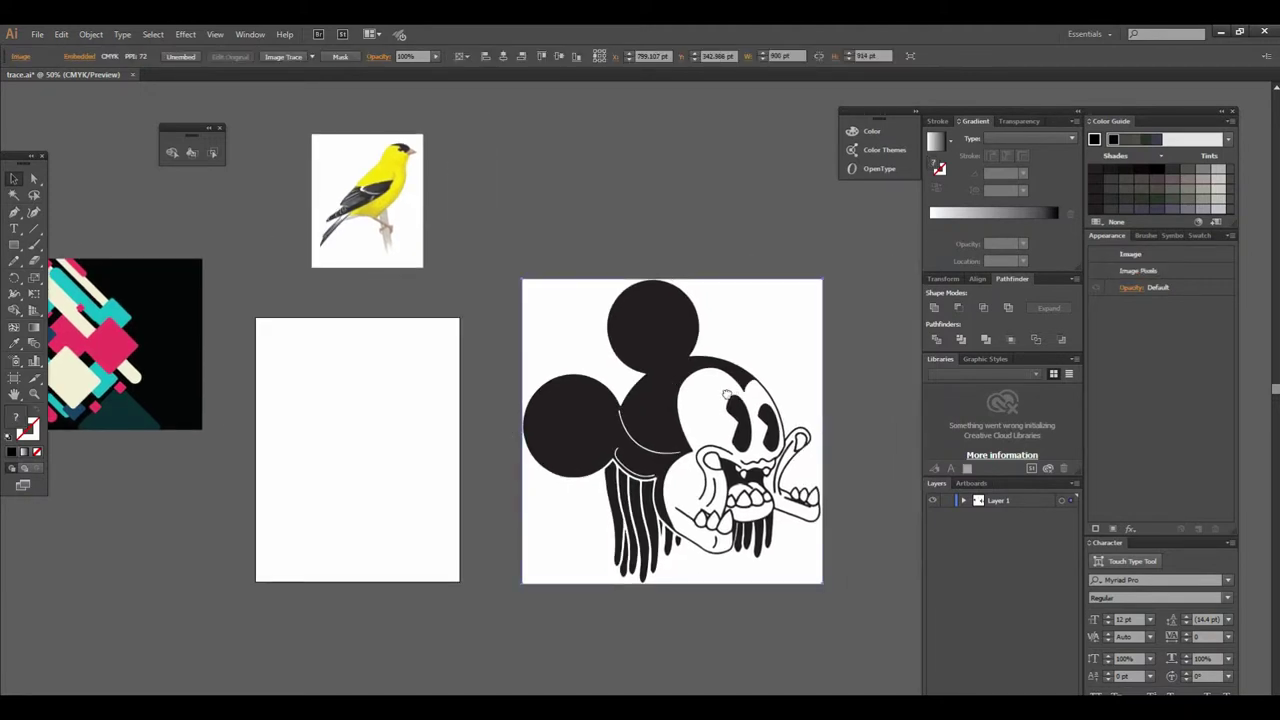
{"action": "left_click_drag", "start_coordinate": [727, 395], "coordinate": [572, 372]}
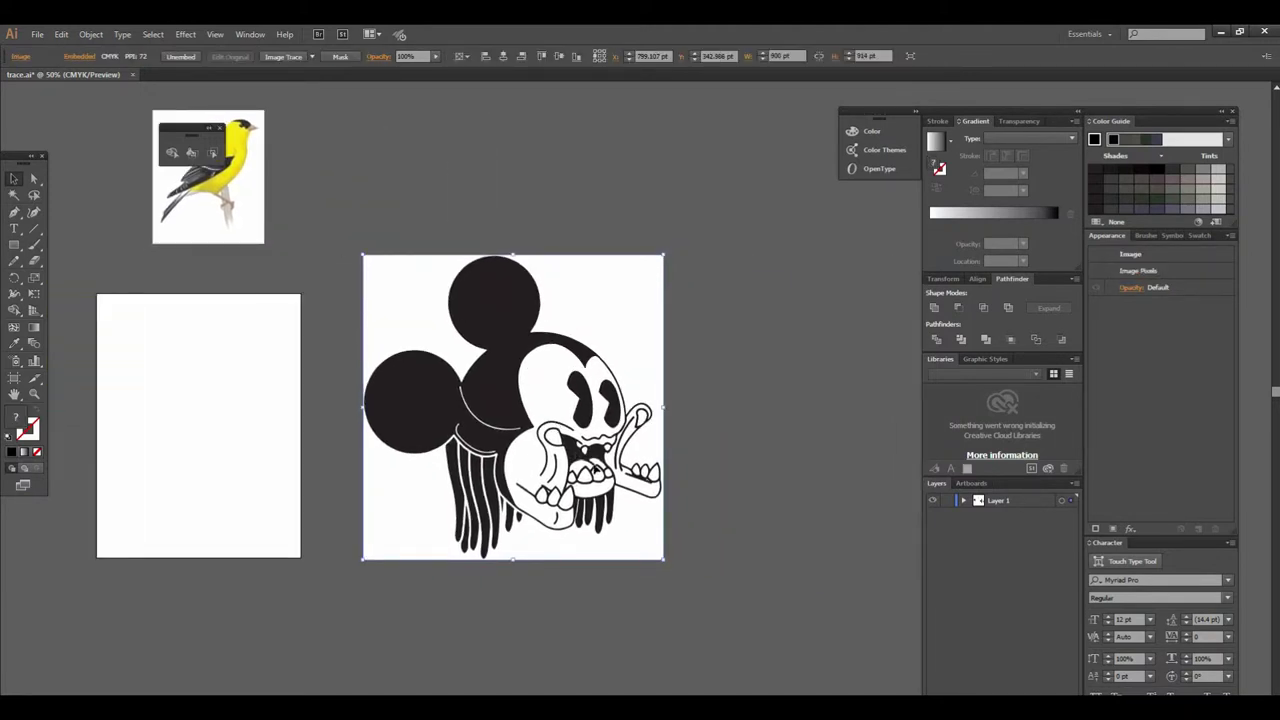
{"action": "left_click_drag", "start_coordinate": [620, 464], "coordinate": [593, 409]}
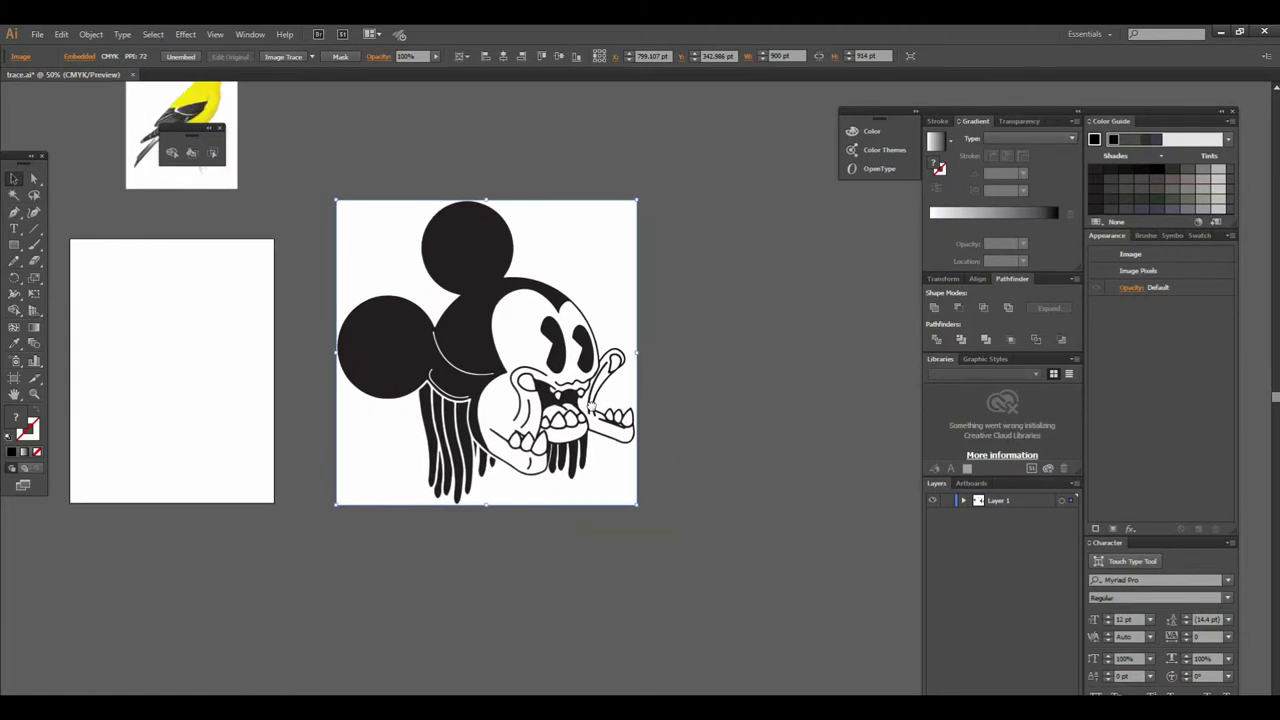
Step: Undo a test trace of the original, then trace an Alt-dragged copy placed to its right
{"action": "left_click", "coordinate": [311, 56]}
{"action": "left_click", "coordinate": [340, 90]}
{"action": "key", "text": "ctrl+minus"}
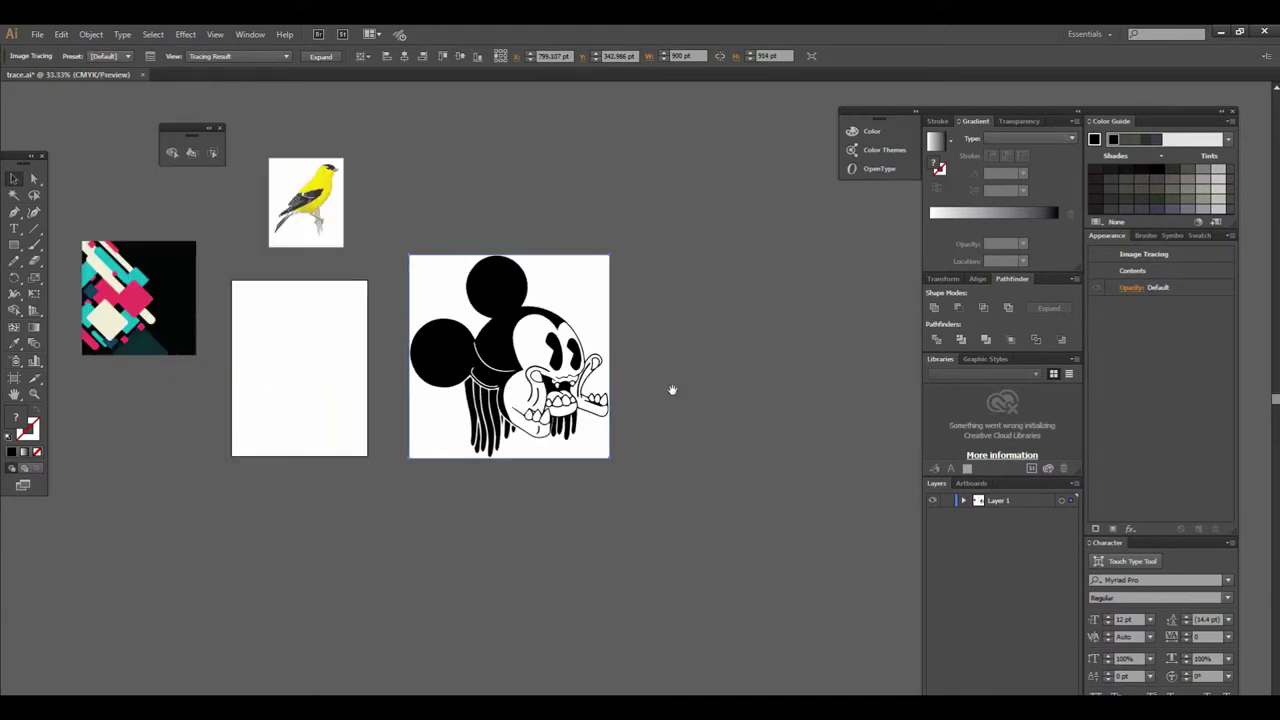
{"action": "left_click_drag", "start_coordinate": [674, 397], "coordinate": [669, 405]}
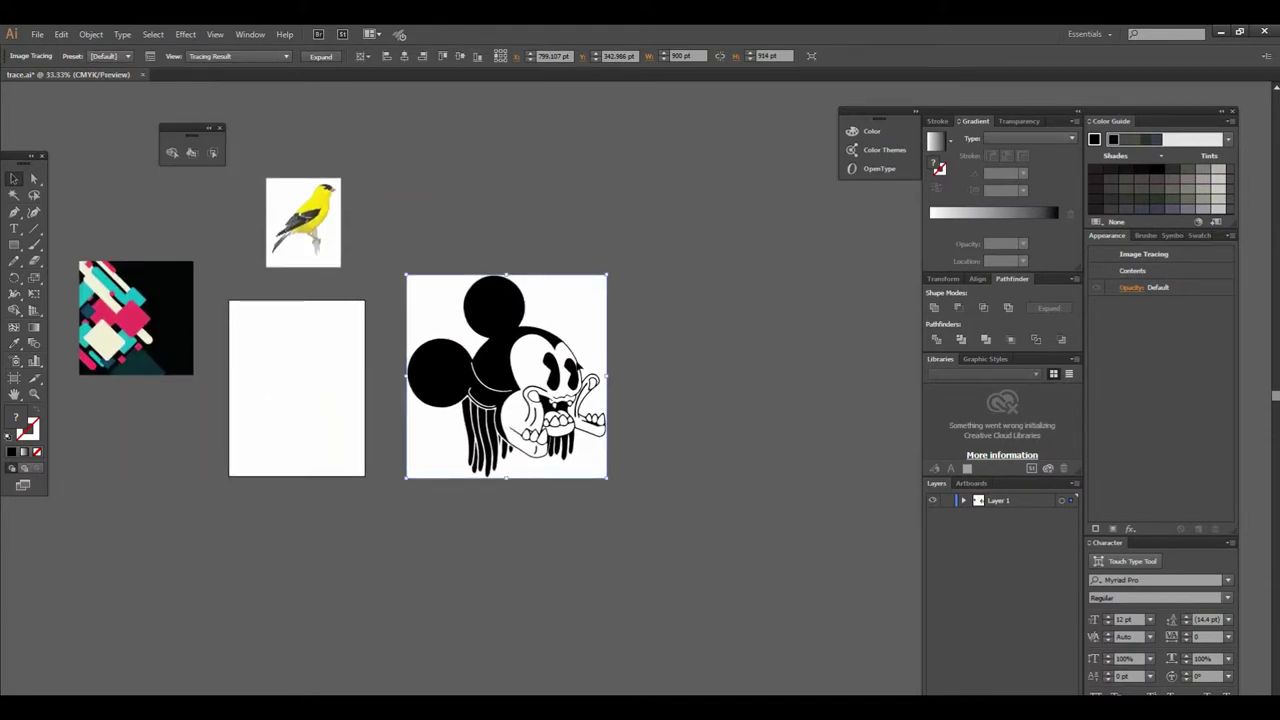
{"action": "key", "text": "ctrl+z"}
{"action": "left_click_drag", "start_coordinate": [489, 410], "coordinate": [726, 413]}
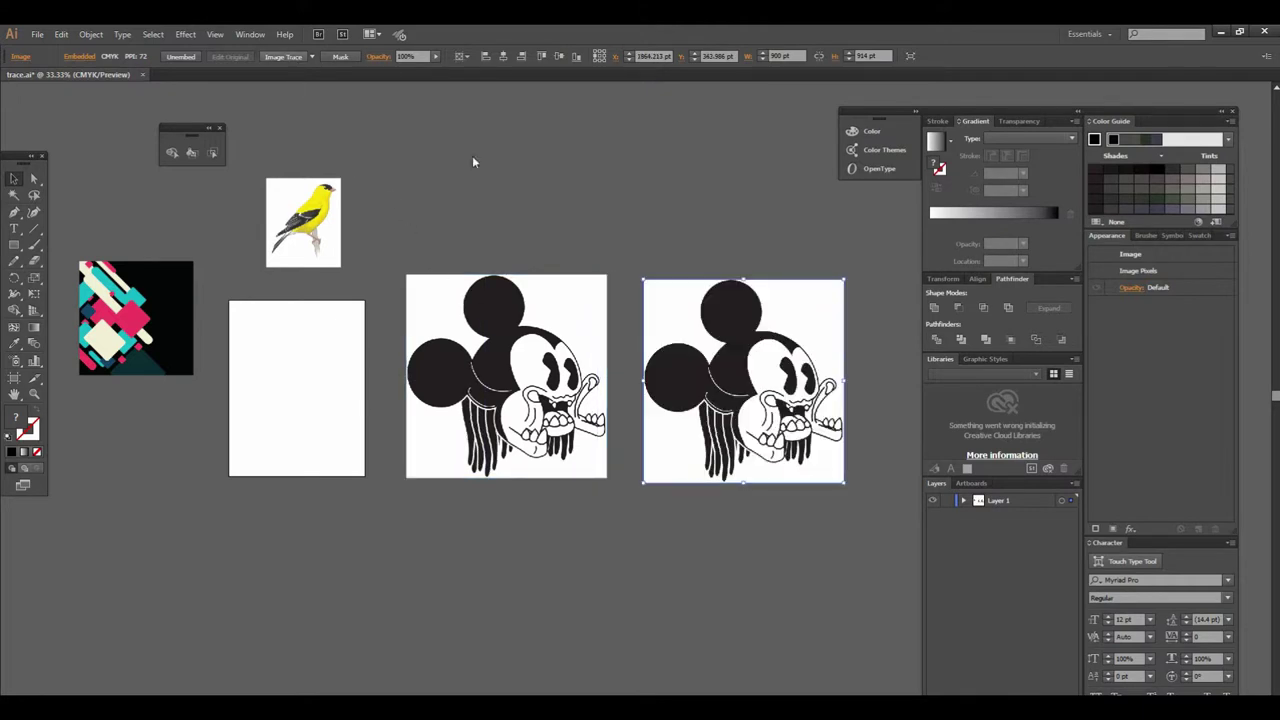
{"action": "key", "text": "ctrl+equal"}
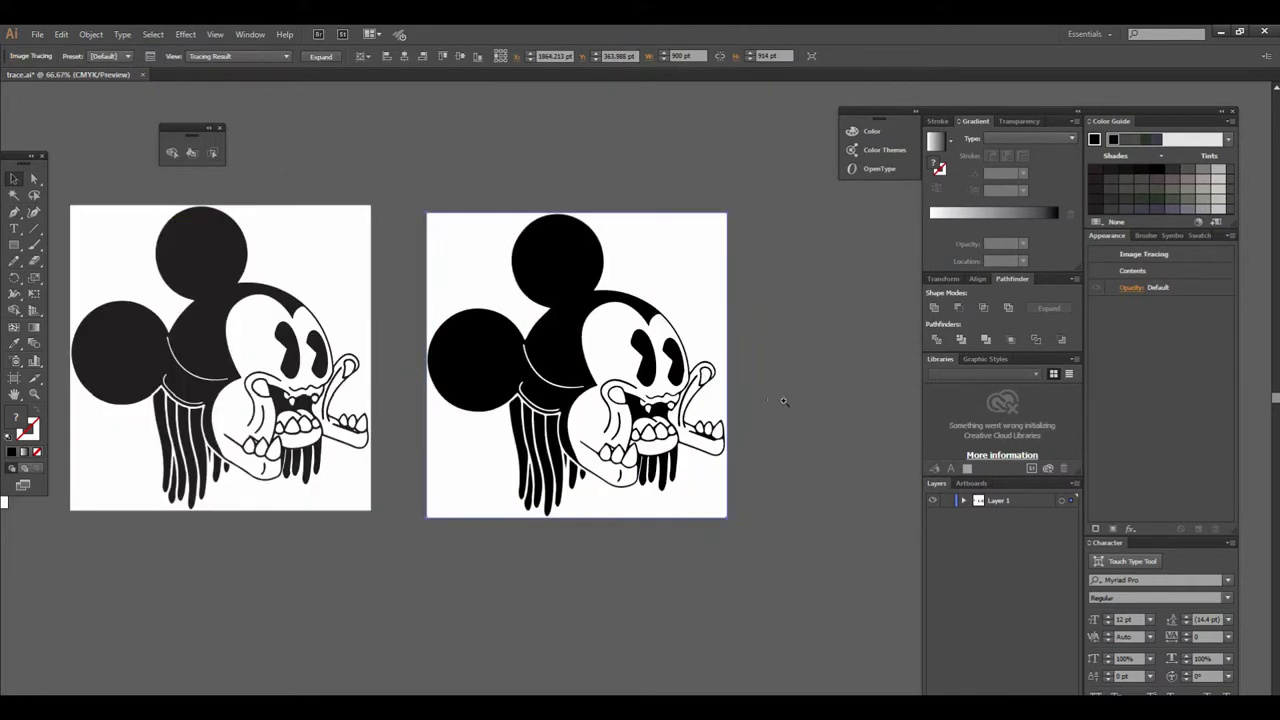
{"action": "key", "text": "ctrl+equal"}
{"action": "scroll", "coordinate": [565, 391], "scroll_direction": "left", "scroll_amount": 5}
{"action": "scroll", "coordinate": [586, 365], "scroll_direction": "up", "scroll_amount": 1}
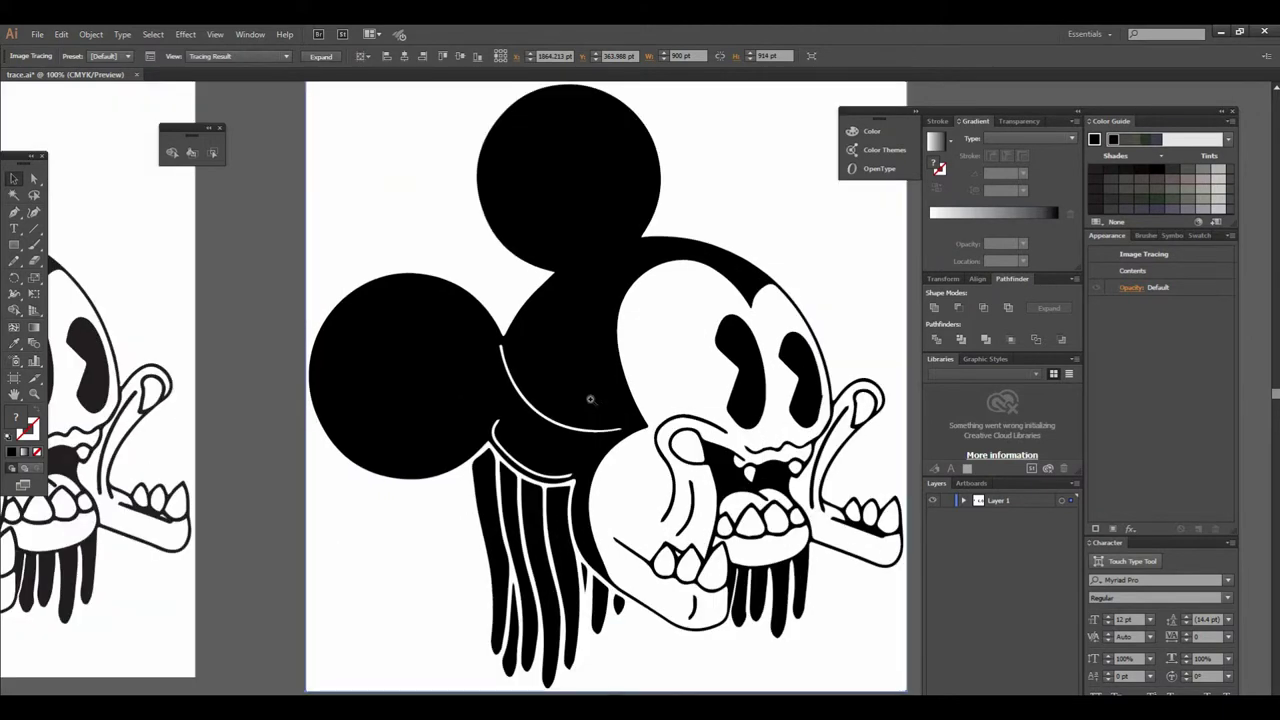
{"action": "scroll", "coordinate": [590, 399], "scroll_direction": "up", "scroll_amount": 1}
{"action": "scroll", "coordinate": [467, 443], "scroll_direction": "up", "scroll_amount": 1}
{"action": "scroll", "coordinate": [540, 467], "scroll_direction": "left", "scroll_amount": 8}
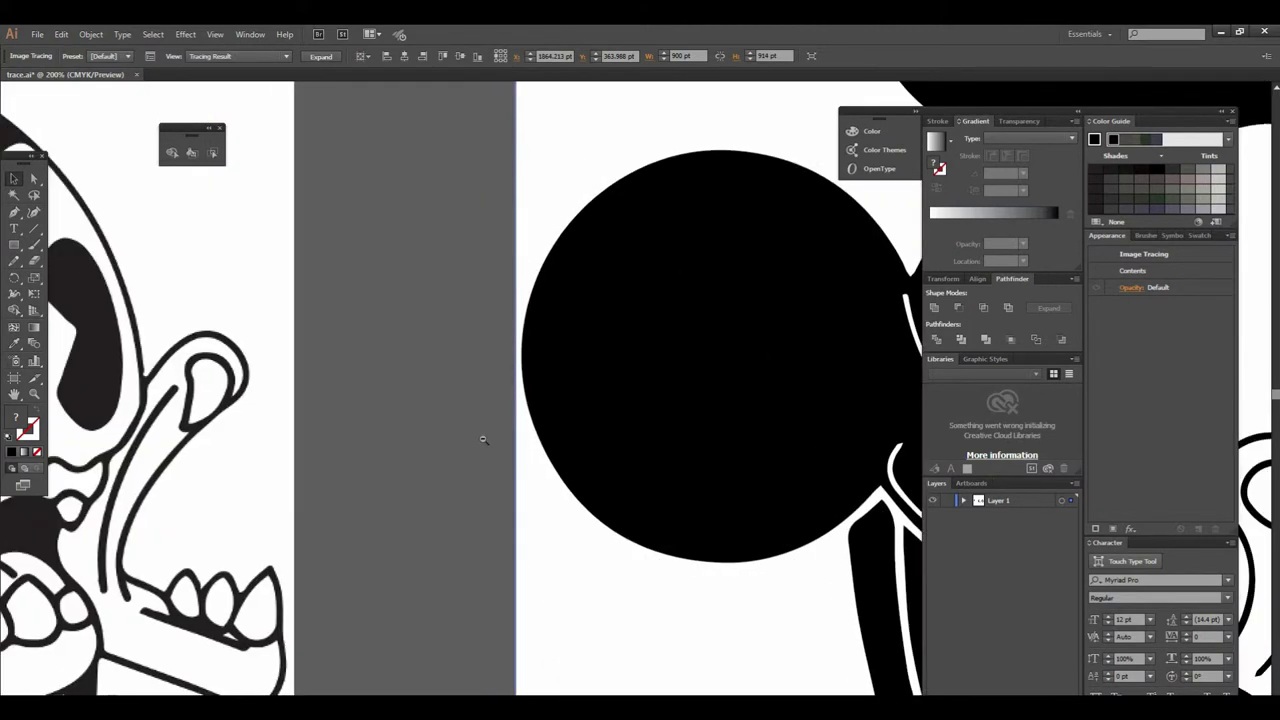
{"action": "scroll", "coordinate": [546, 463], "scroll_direction": "left", "scroll_amount": 3}
{"action": "scroll", "coordinate": [546, 463], "scroll_direction": "left", "scroll_amount": 3}
{"action": "scroll", "coordinate": [509, 407], "scroll_direction": "up", "scroll_amount": 1}
{"action": "scroll", "coordinate": [509, 407], "scroll_direction": "up", "scroll_amount": 1}
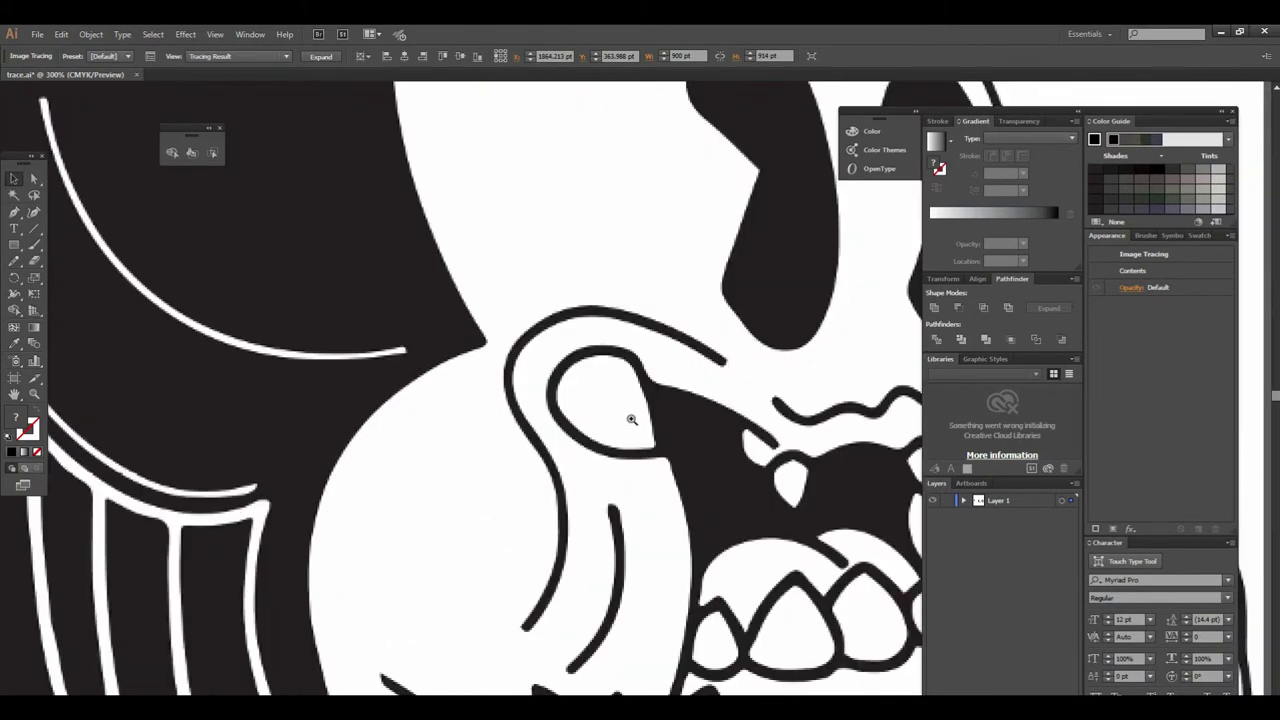
{"action": "scroll", "coordinate": [649, 425], "scroll_direction": "down", "scroll_amount": 2}
{"action": "scroll", "coordinate": [645, 415], "scroll_direction": "down", "scroll_amount": 2}
{"action": "scroll", "coordinate": [640, 400], "scroll_direction": "right", "scroll_amount": 3}
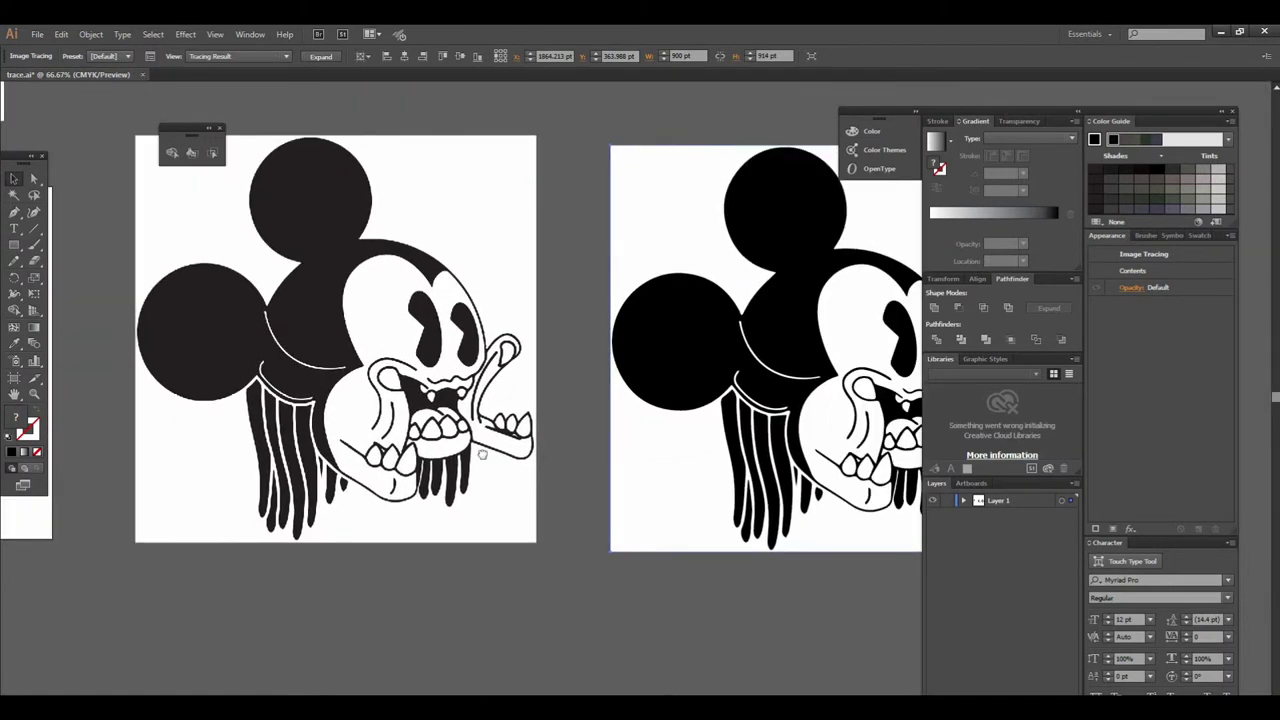
{"action": "scroll", "coordinate": [635, 392], "scroll_direction": "right", "scroll_amount": 2}
{"action": "scroll", "coordinate": [634, 392], "scroll_direction": "up", "scroll_amount": 1}
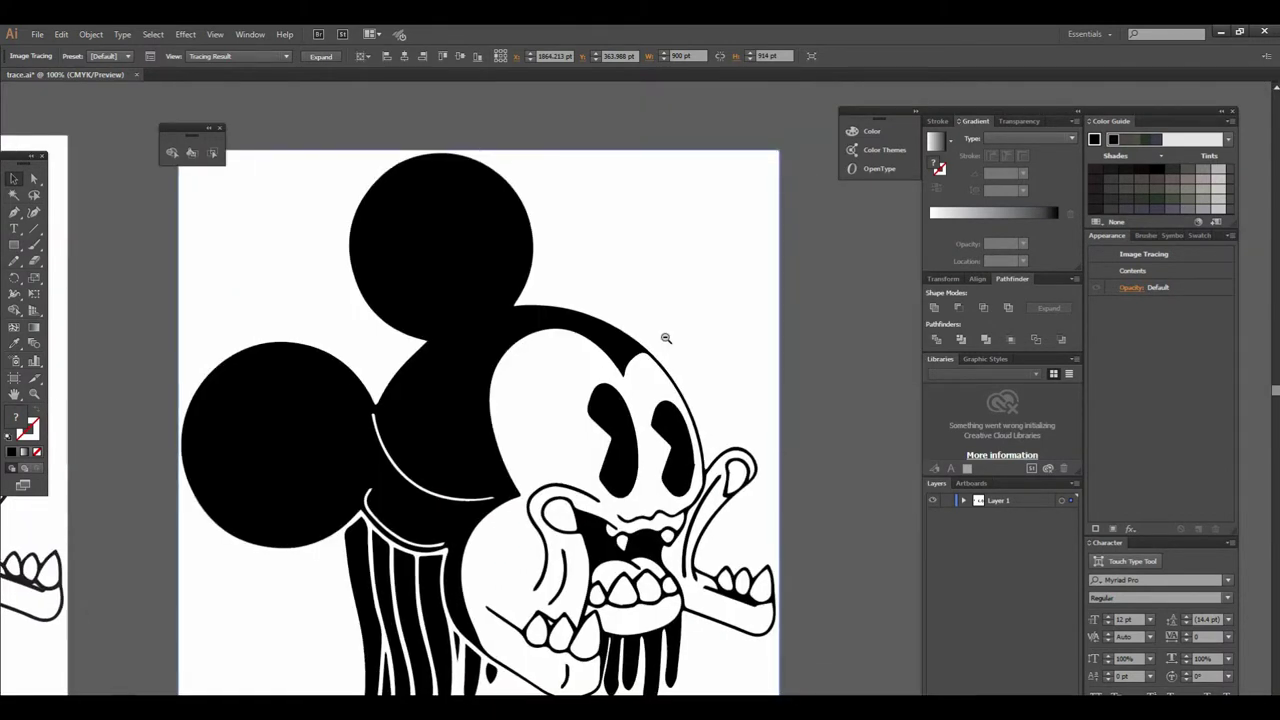
{"action": "scroll", "coordinate": [664, 335], "scroll_direction": "down", "scroll_amount": 1}
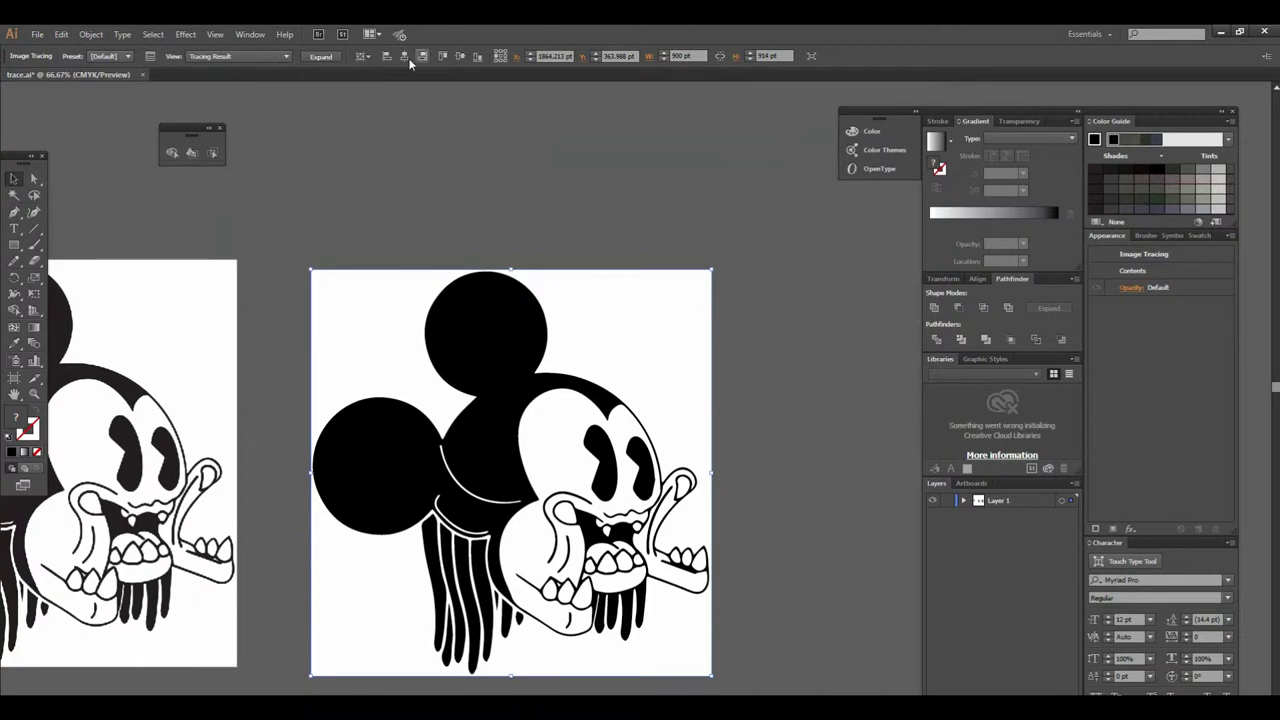
Step: Expand the traced Mickey, ungroup it and delete the white background shape
{"action": "left_click", "coordinate": [328, 58]}
{"action": "right_click", "coordinate": [584, 318]}
{"action": "left_click", "coordinate": [620, 392]}
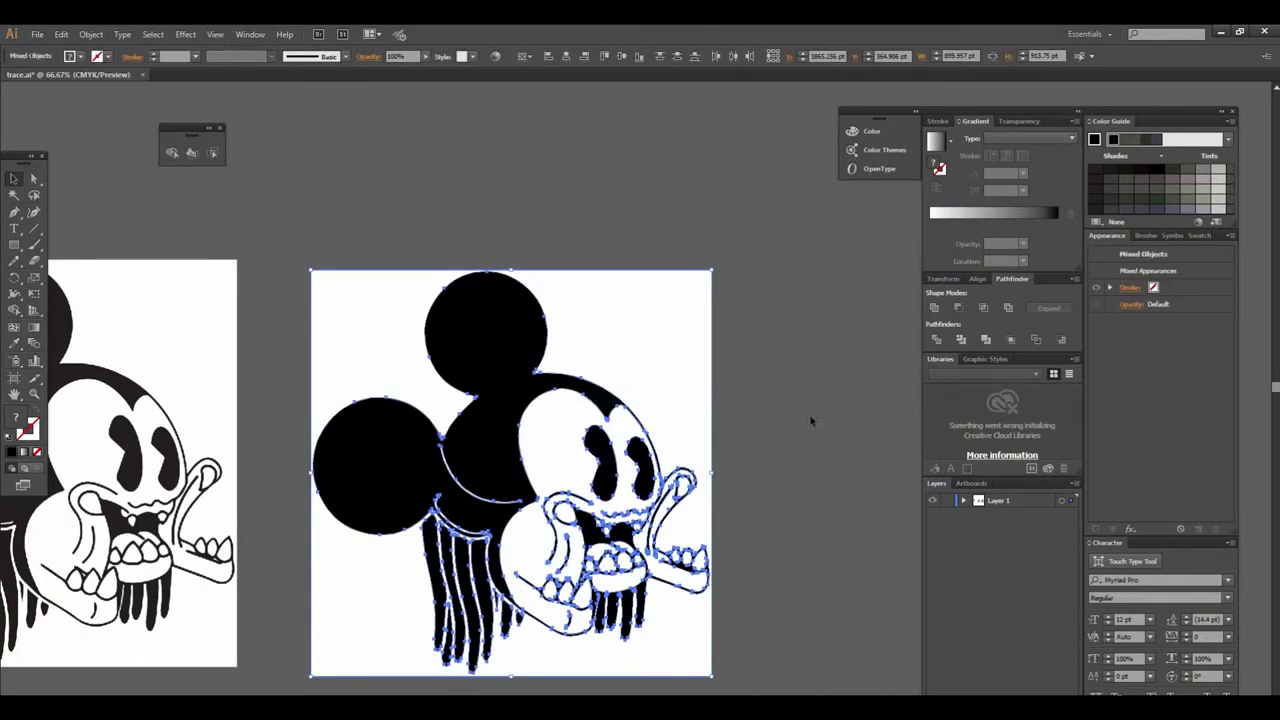
{"action": "left_click", "coordinate": [610, 323]}
{"action": "key", "text": "Delete"}
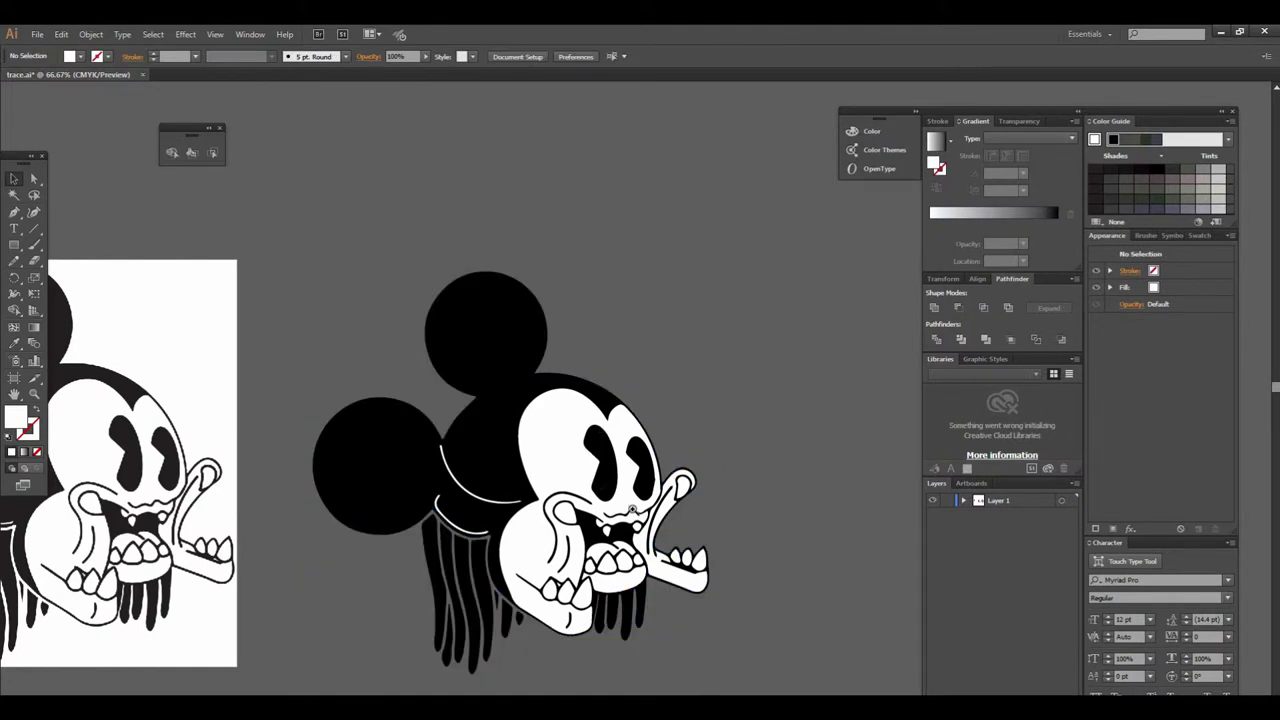
Step: At 100% zoom, select the black head, ears and lower drip shapes together
{"action": "key", "text": "ctrl+plus"}
{"action": "left_click", "coordinate": [660, 405]}
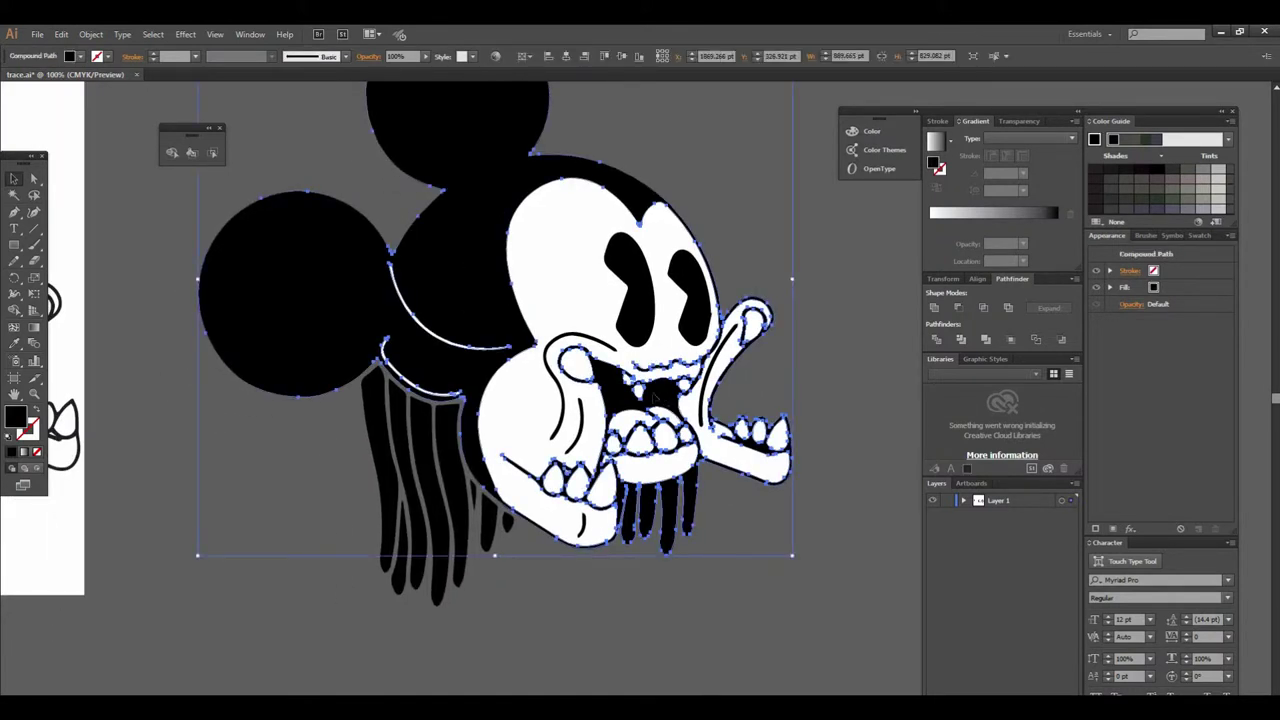
{"action": "left_click", "coordinate": [430, 465], "text": "shift"}
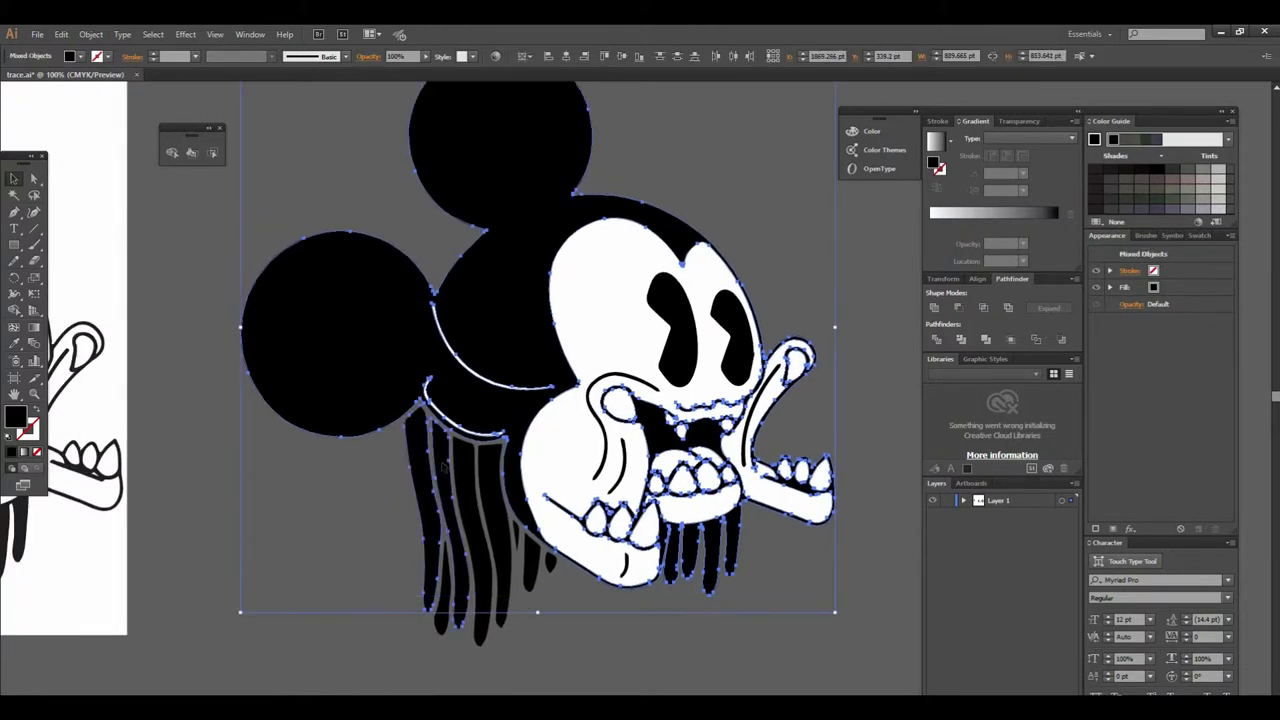
{"action": "left_click", "coordinate": [493, 480], "text": "shift"}
{"action": "left_click", "coordinate": [533, 546], "text": "shift"}
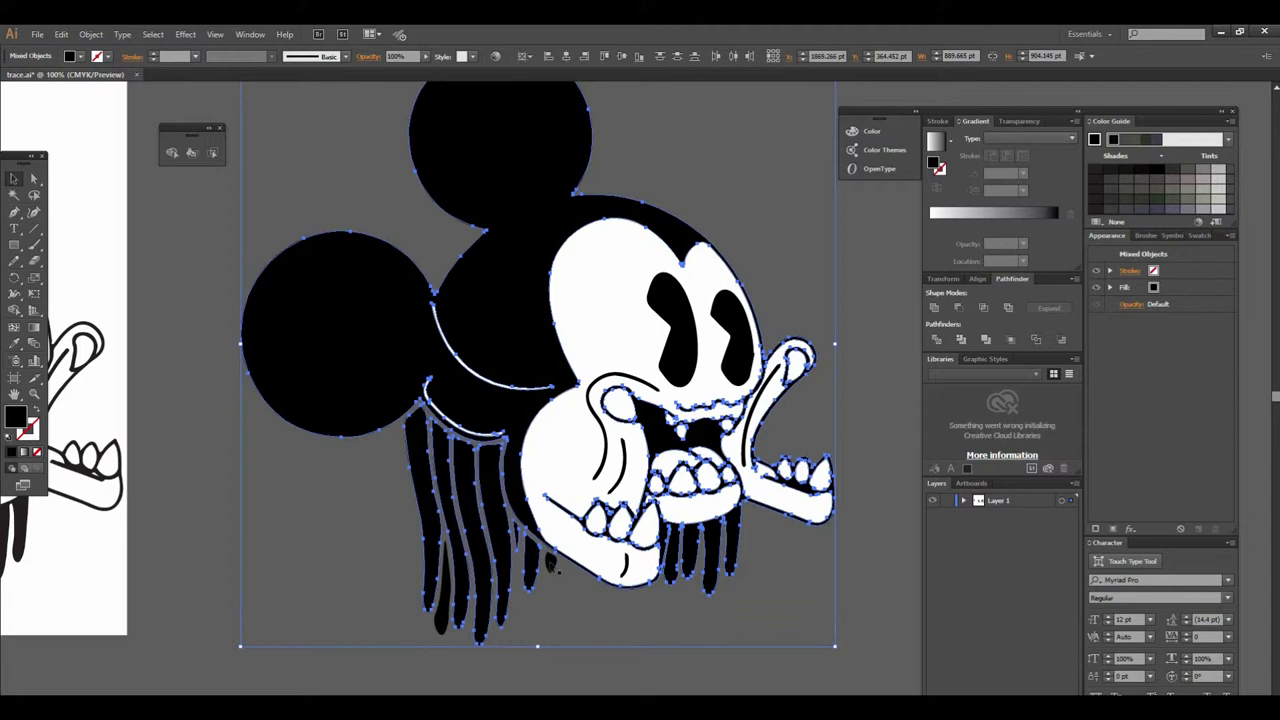
{"action": "left_click_drag", "start_coordinate": [245, 336], "coordinate": [267, 378]}
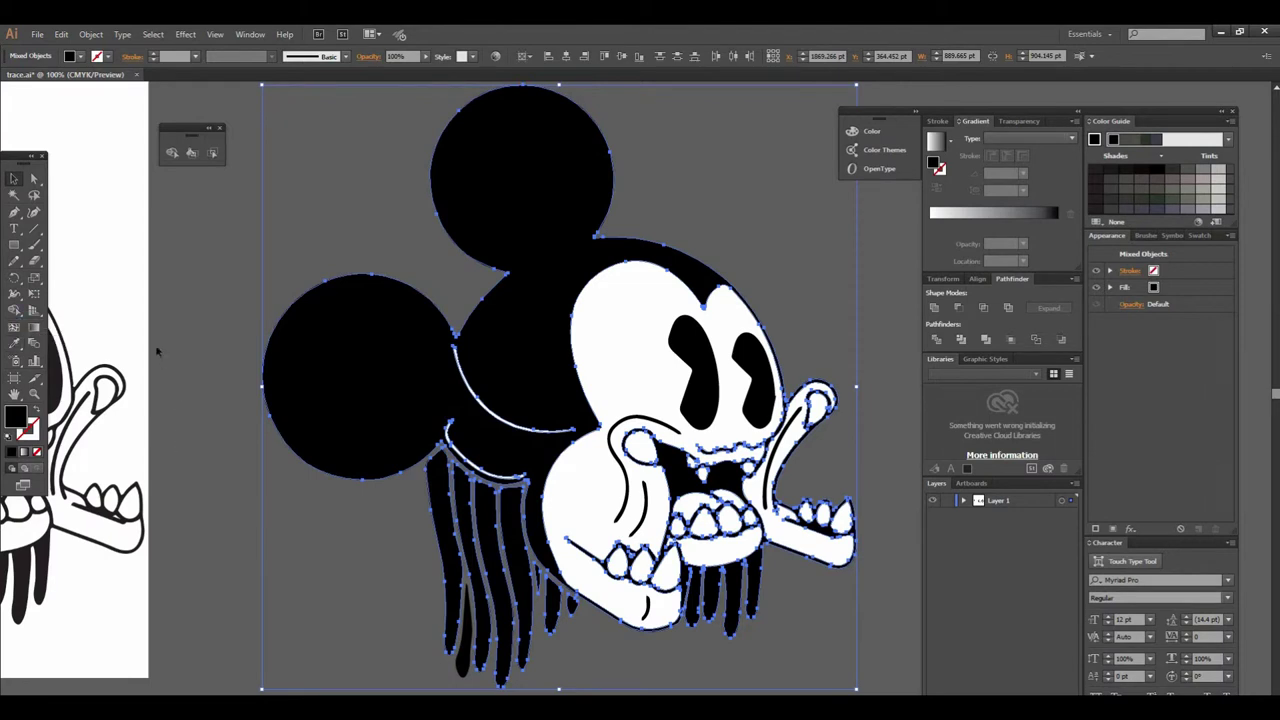
{"action": "left_click", "coordinate": [16, 310]}
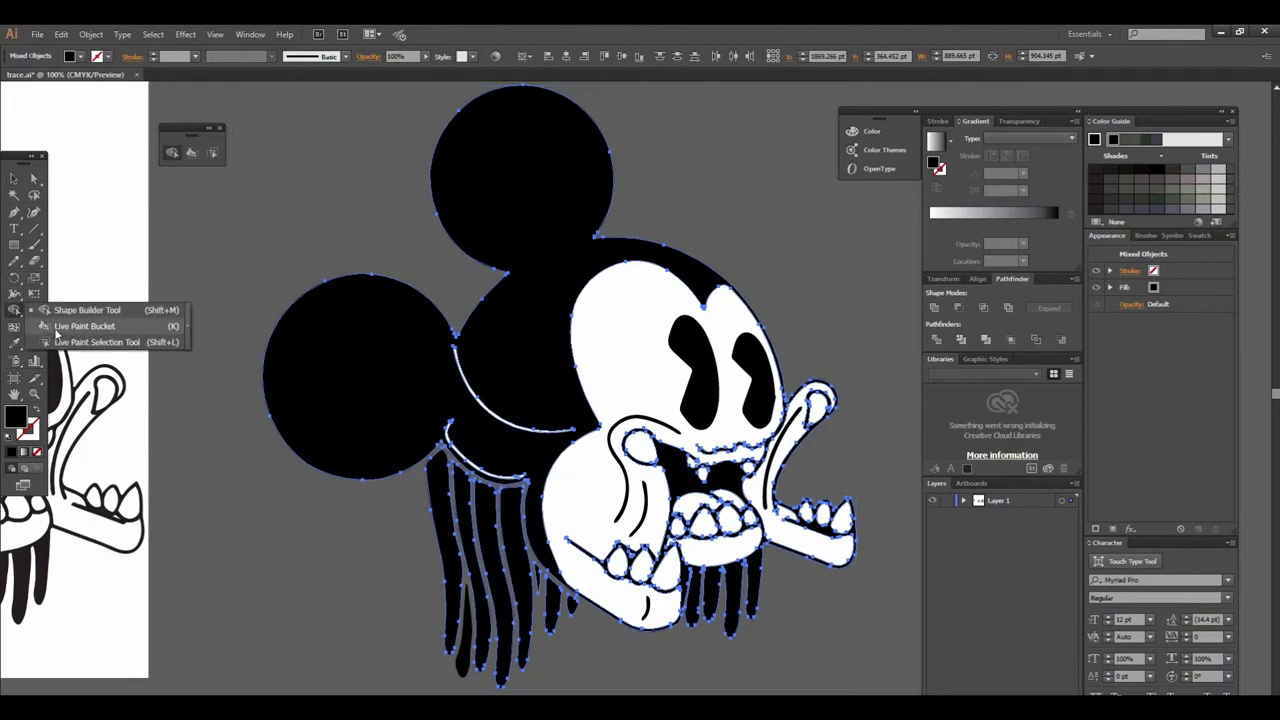
Step: Fill the Mickey head region blue with the Live Paint Bucket, then deselect
{"action": "left_click", "coordinate": [56, 330]}
{"action": "left_click", "coordinate": [80, 57]}
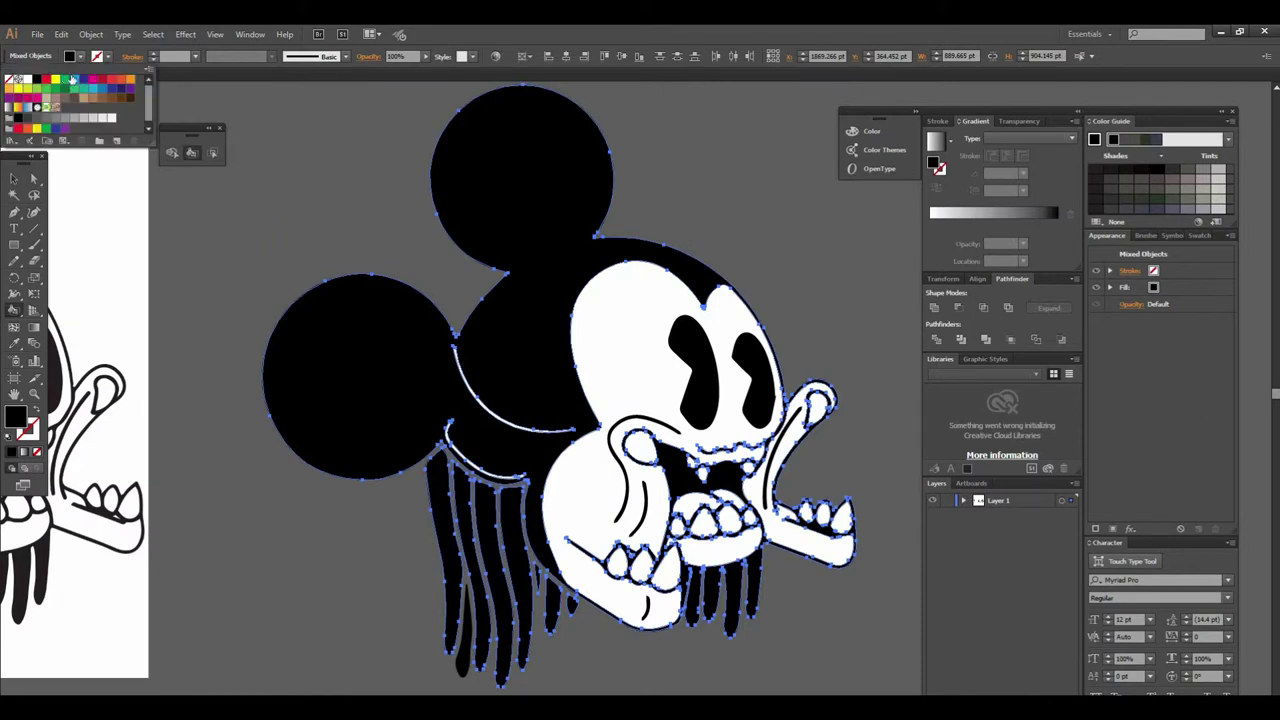
{"action": "left_click", "coordinate": [77, 83]}
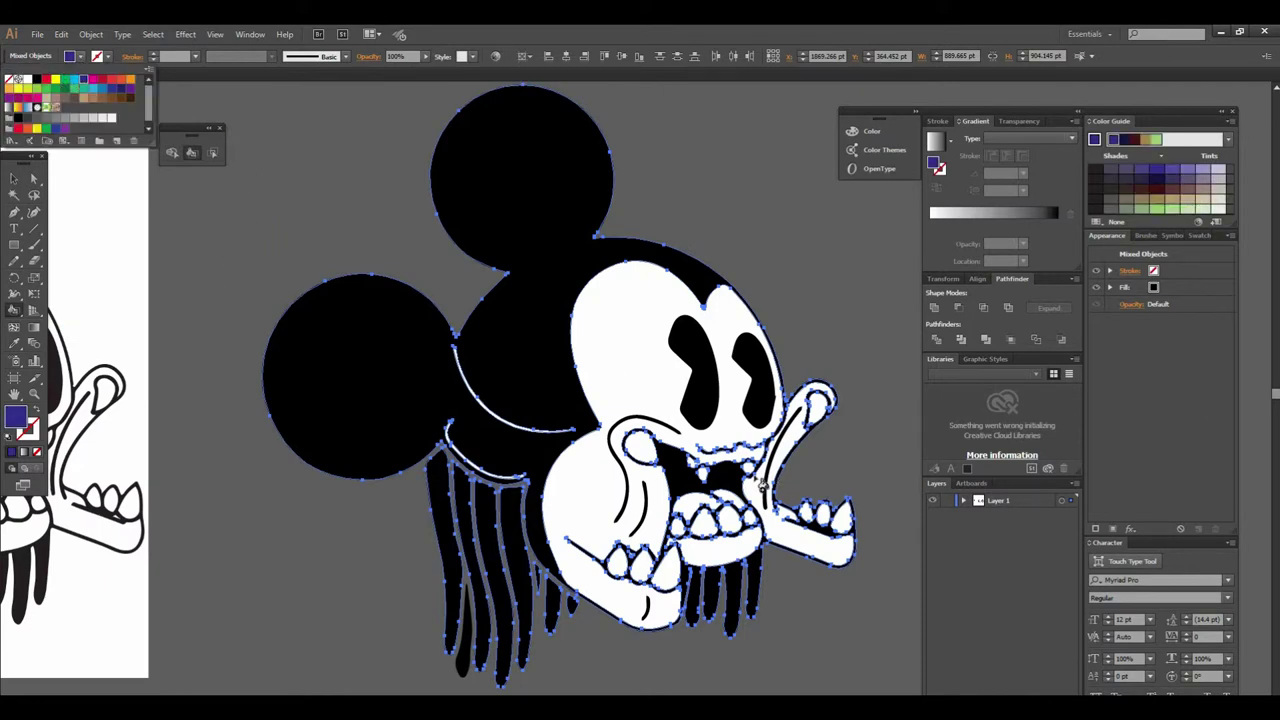
{"action": "left_click", "coordinate": [688, 480]}
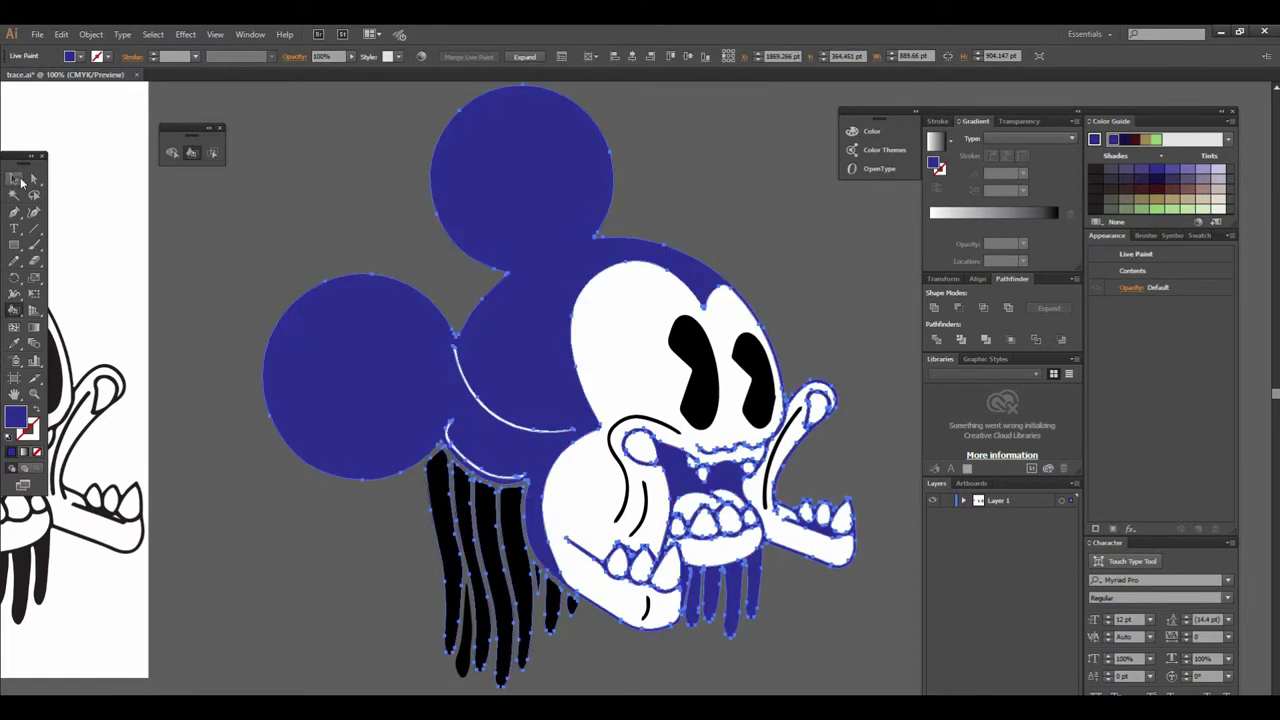
{"action": "left_click", "coordinate": [14, 178]}
{"action": "left_click", "coordinate": [879, 261]}
{"action": "key", "text": "ctrl+minus"}
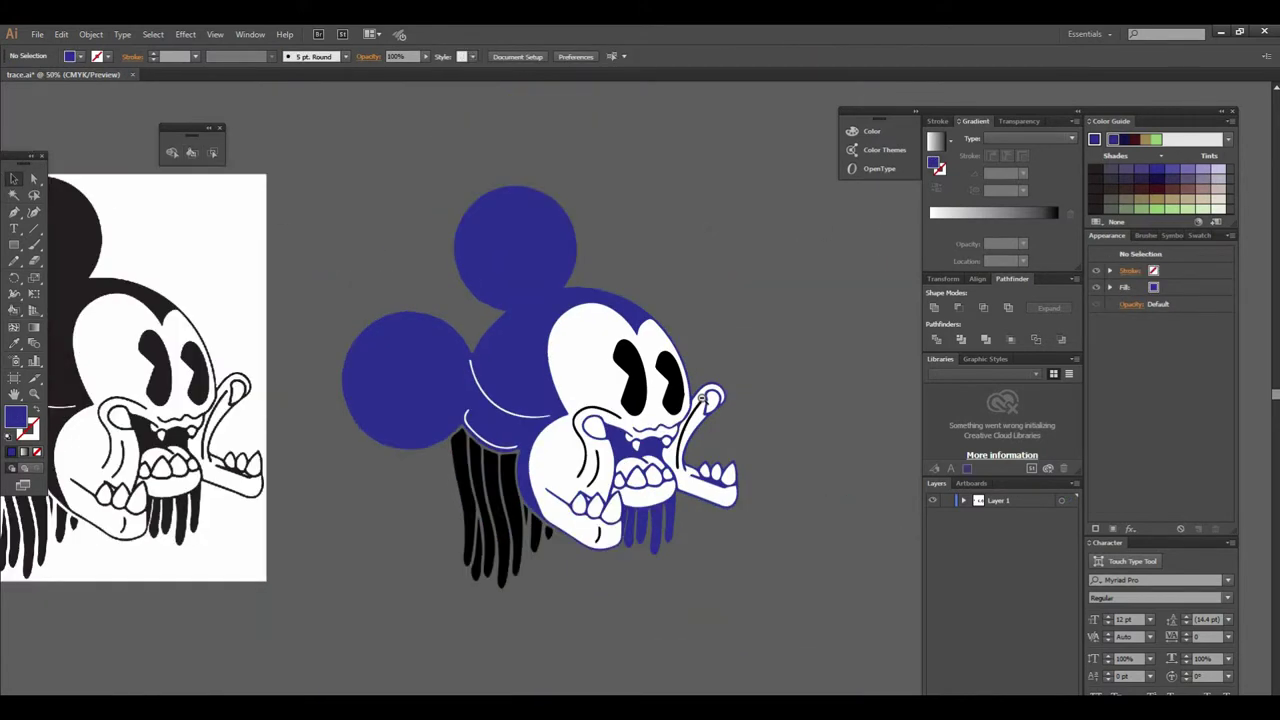
Step: Marquee-select the blue Mickey and move it to the upper right
{"action": "key", "text": "ctrl+minus"}
{"action": "key", "text": "ctrl+minus"}
{"action": "scroll", "coordinate": [606, 402], "scroll_direction": "left", "scroll_amount": 5}
{"action": "key", "text": "ctrl+plus"}
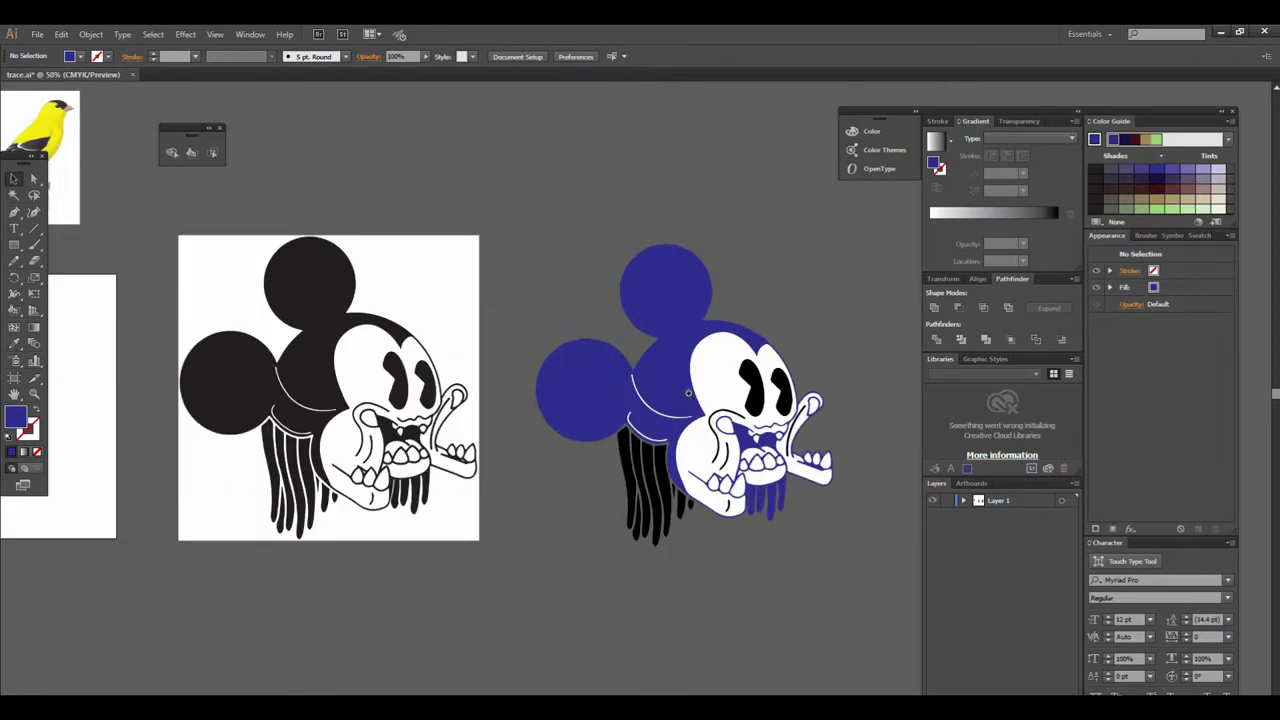
{"action": "key", "text": "ctrl+plus"}
{"action": "key", "text": "ctrl+minus"}
{"action": "key", "text": "ctrl+minus"}
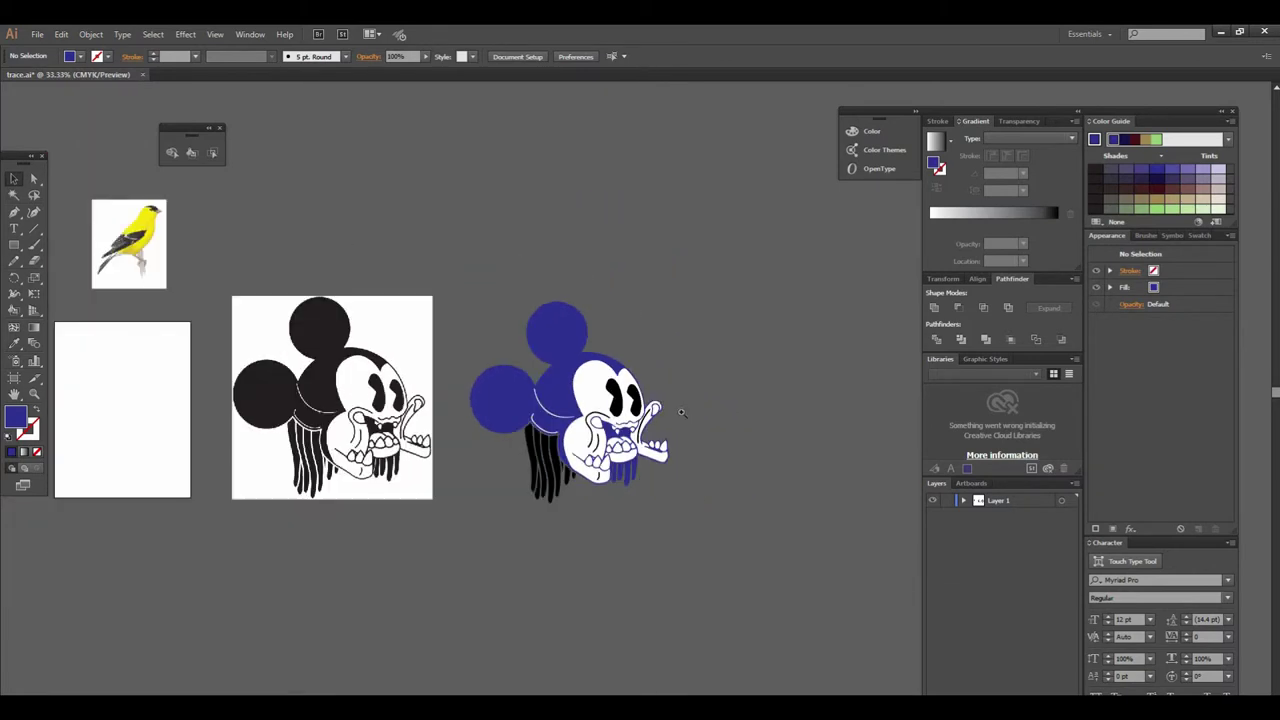
{"action": "key", "text": "ctrl+plus"}
{"action": "key", "text": "ctrl+plus"}
{"action": "left_click_drag", "start_coordinate": [572, 393], "coordinate": [686, 407]}
{"action": "left_click_drag", "start_coordinate": [430, 168], "coordinate": [824, 589]}
{"action": "key", "text": "ctrl+minus"}
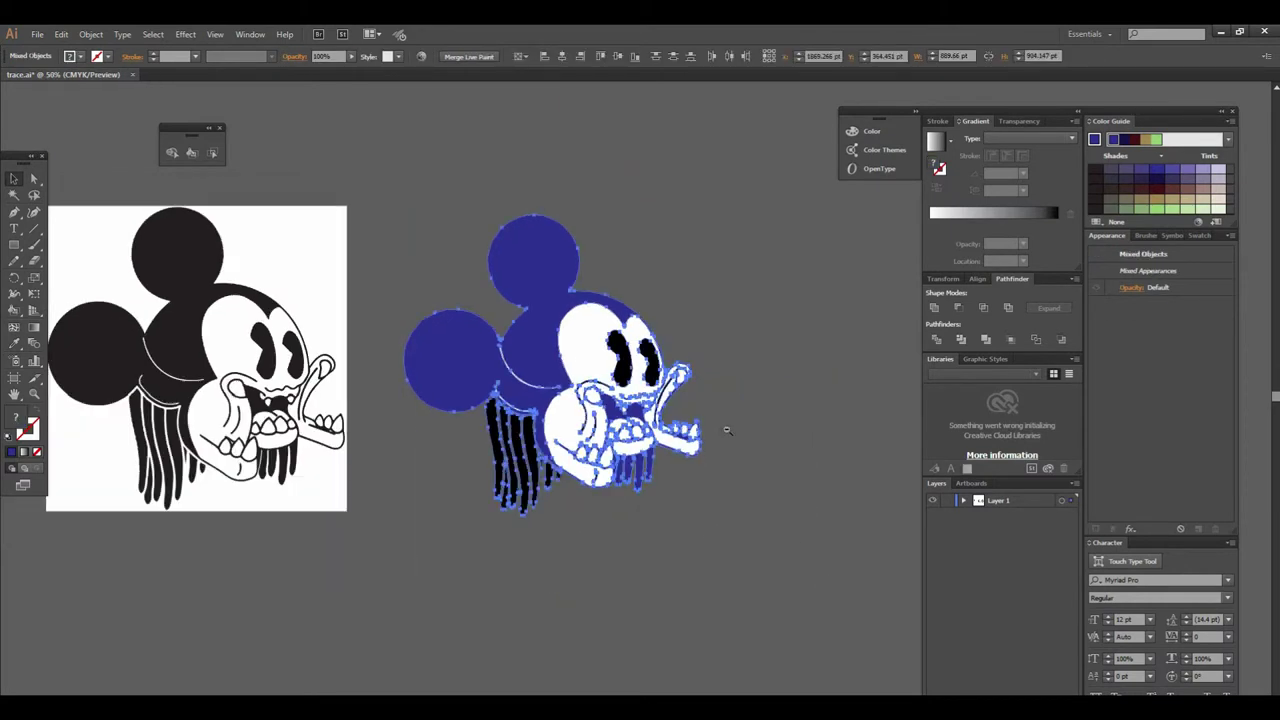
{"action": "key", "text": "ctrl+minus"}
{"action": "mouse_move", "coordinate": [508, 358]}
{"action": "left_mouse_down"}
{"action": "mouse_move", "coordinate": [802, 414]}
{"action": "mouse_move", "coordinate": [757, 202]}
{"action": "left_mouse_up"}
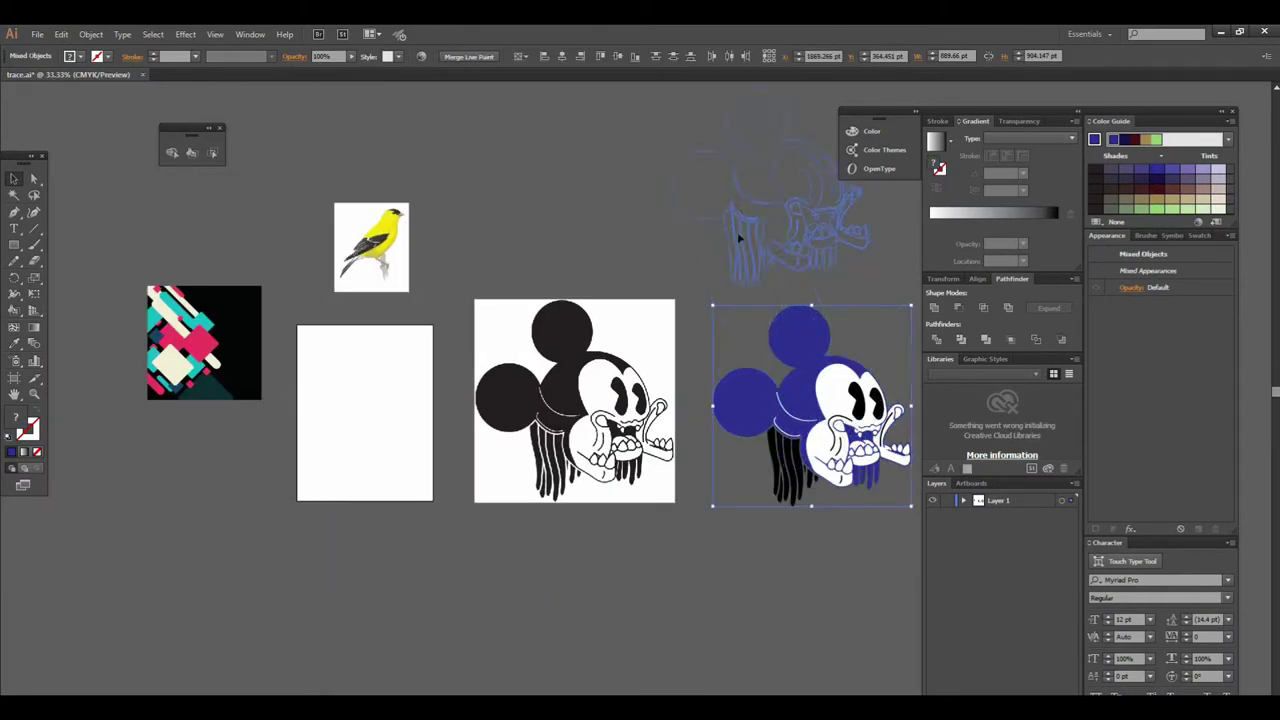
{"action": "left_click", "coordinate": [757, 423]}
{"action": "mouse_move", "coordinate": [490, 366]}
{"action": "left_mouse_down"}
{"action": "mouse_move", "coordinate": [605, 385]}
{"action": "mouse_move", "coordinate": [835, 501]}
{"action": "left_mouse_up"}
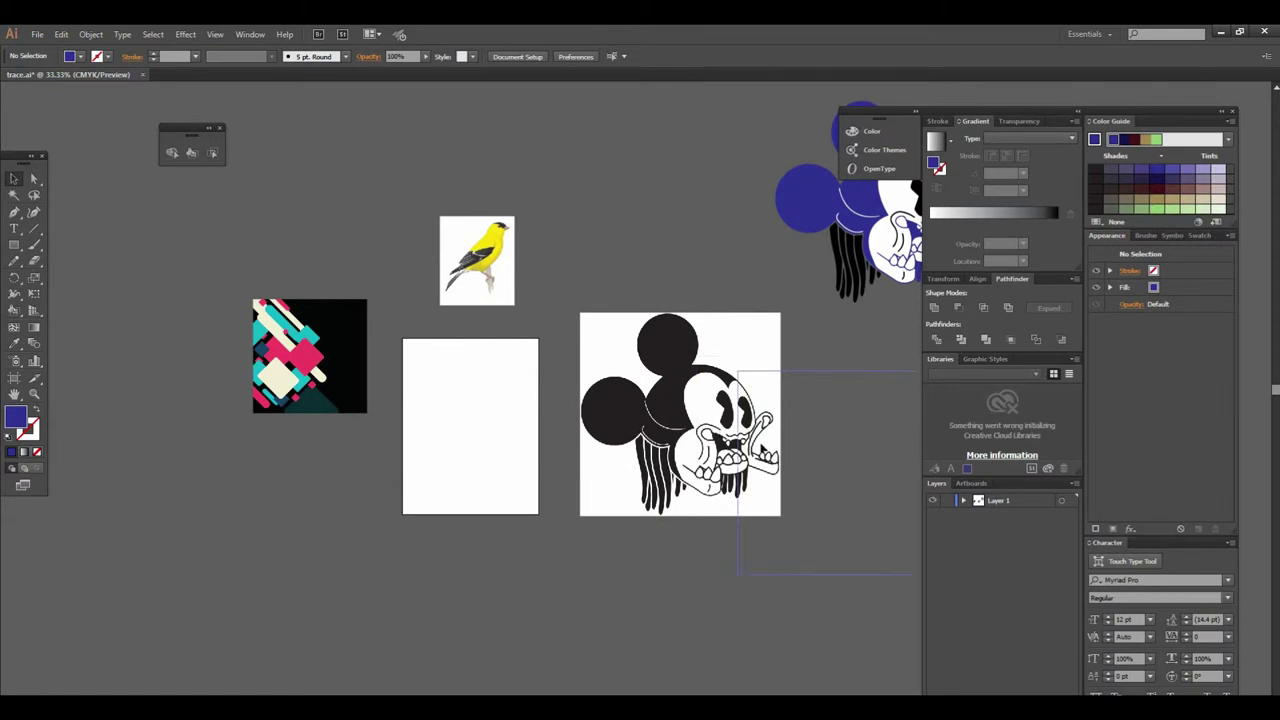
Step: Zoom to 100% and select the pink, teal and cream pattern image
{"action": "key", "text": "ctrl+plus"}
{"action": "key", "text": "ctrl+plus"}
{"action": "mouse_move", "coordinate": [369, 374]}
{"action": "left_mouse_down"}
{"action": "mouse_move", "coordinate": [539, 375]}
{"action": "mouse_move", "coordinate": [265, 330]}
{"action": "left_mouse_up"}
{"action": "left_click", "coordinate": [590, 343]}
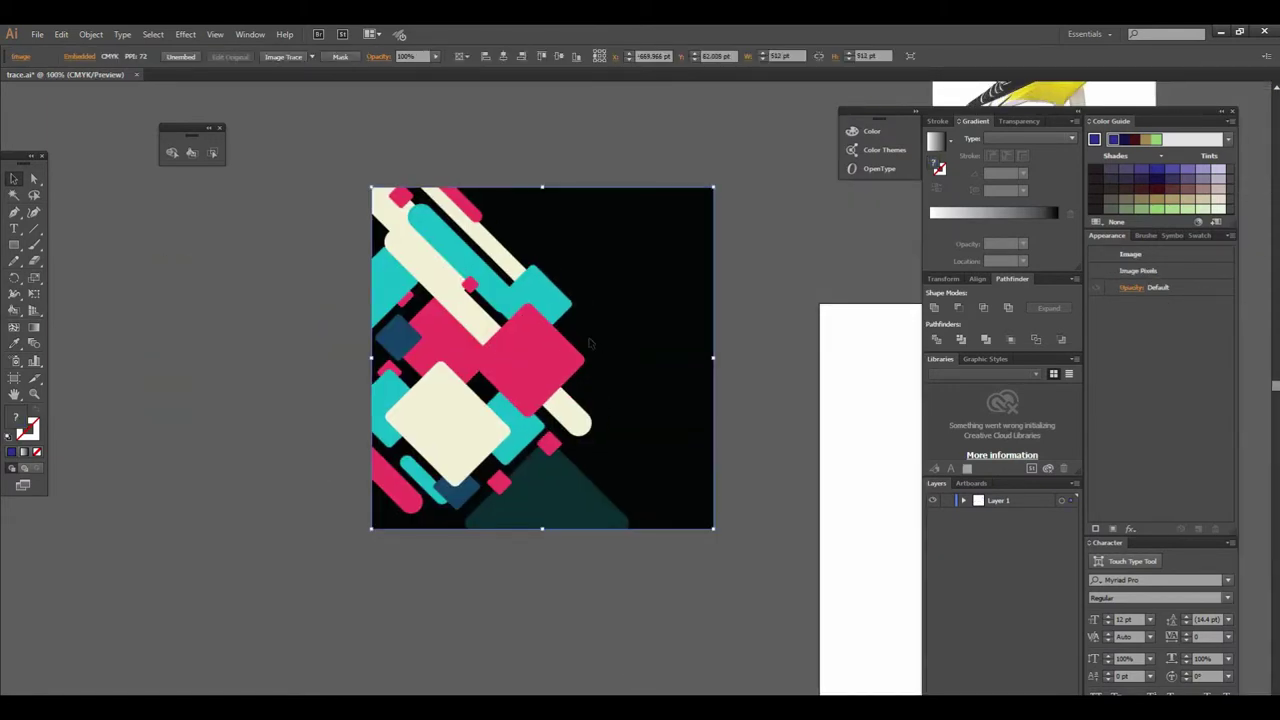
Step: Alt-drag a copy of the pattern image to the lower left
{"action": "left_click", "coordinate": [312, 57]}
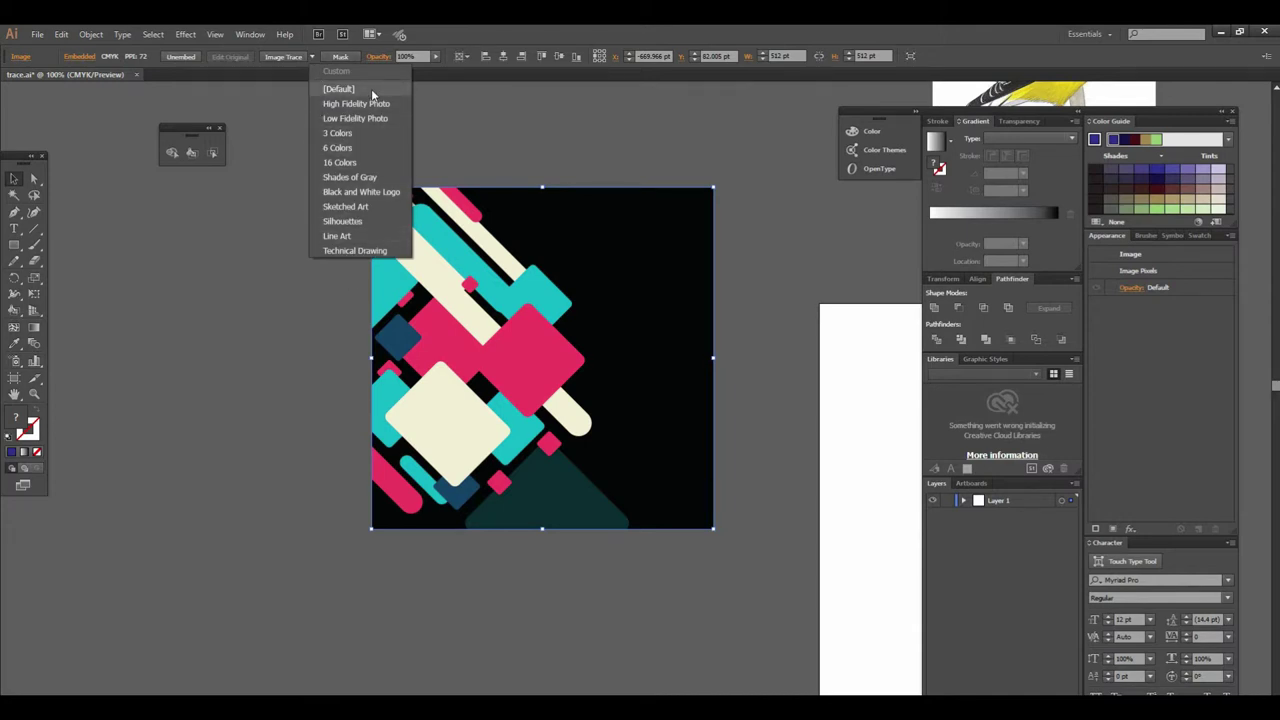
{"action": "left_click", "coordinate": [589, 565]}
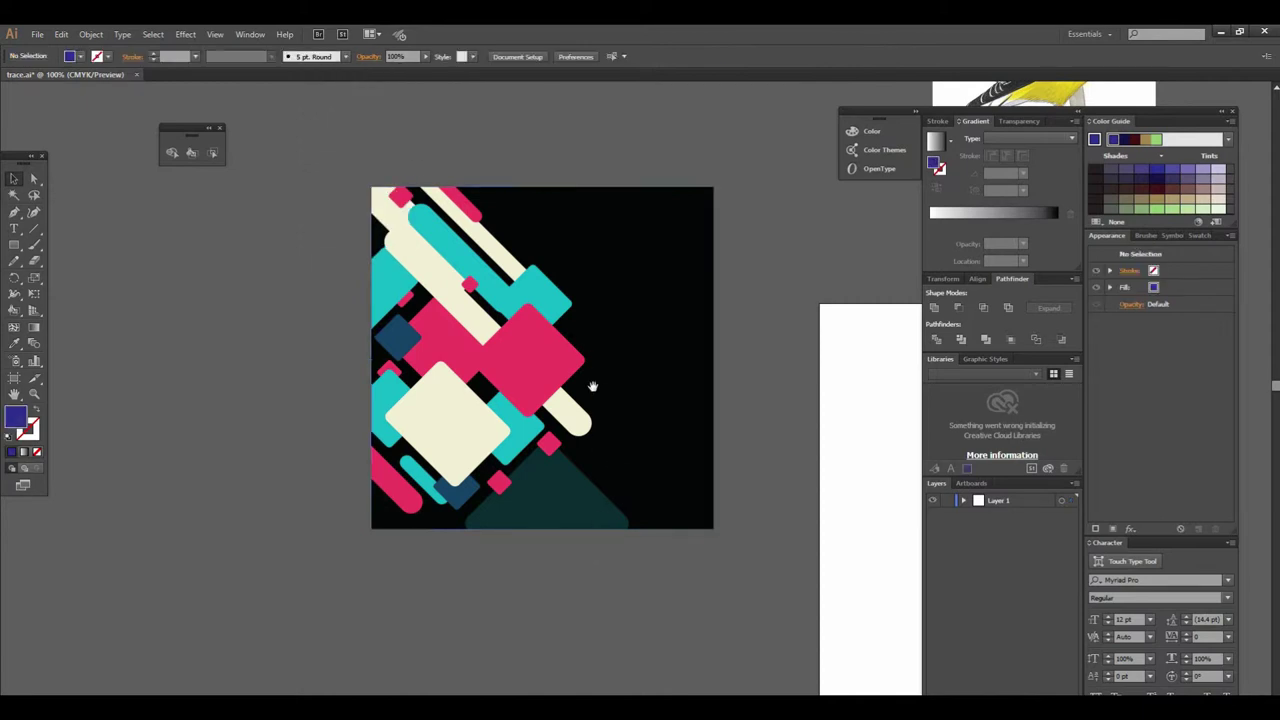
{"action": "key", "text": "ctrl+minus"}
{"action": "key", "text": "ctrl+minus"}
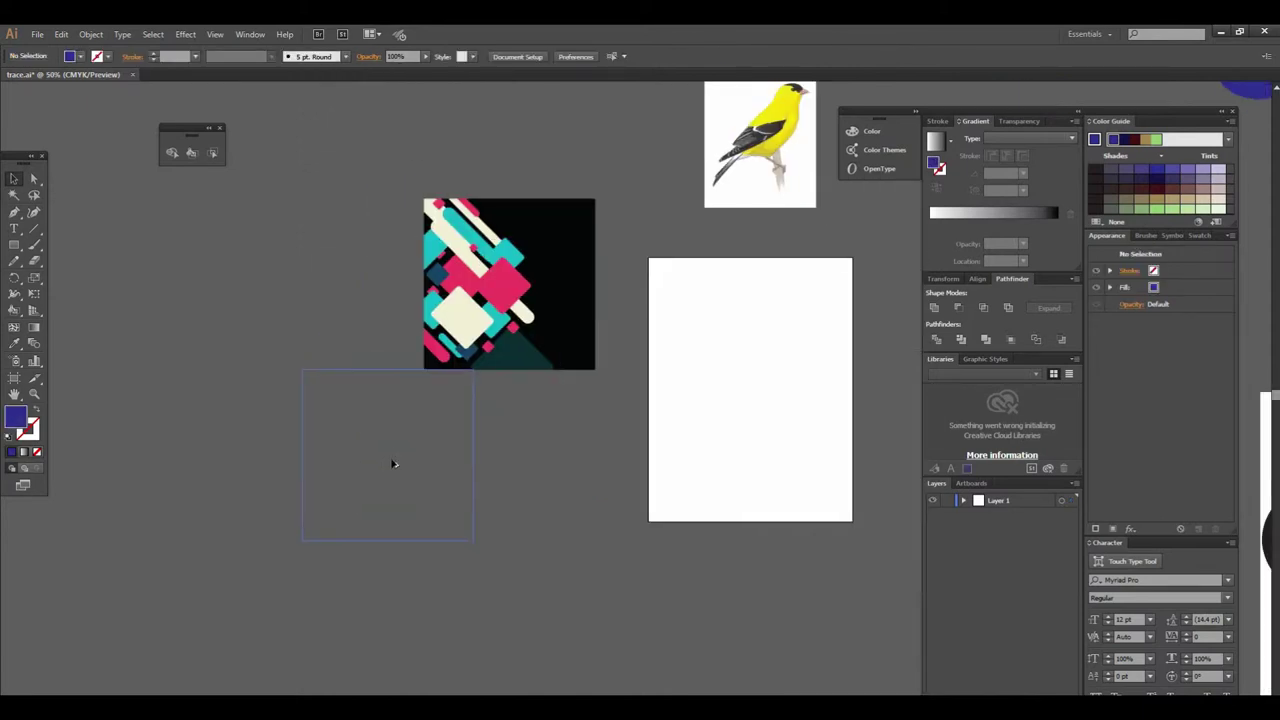
{"action": "left_click_drag", "start_coordinate": [505, 300], "coordinate": [390, 465]}
{"action": "key", "text": "ctrl+plus"}
{"action": "left_click_drag", "start_coordinate": [420, 397], "coordinate": [408, 397]}
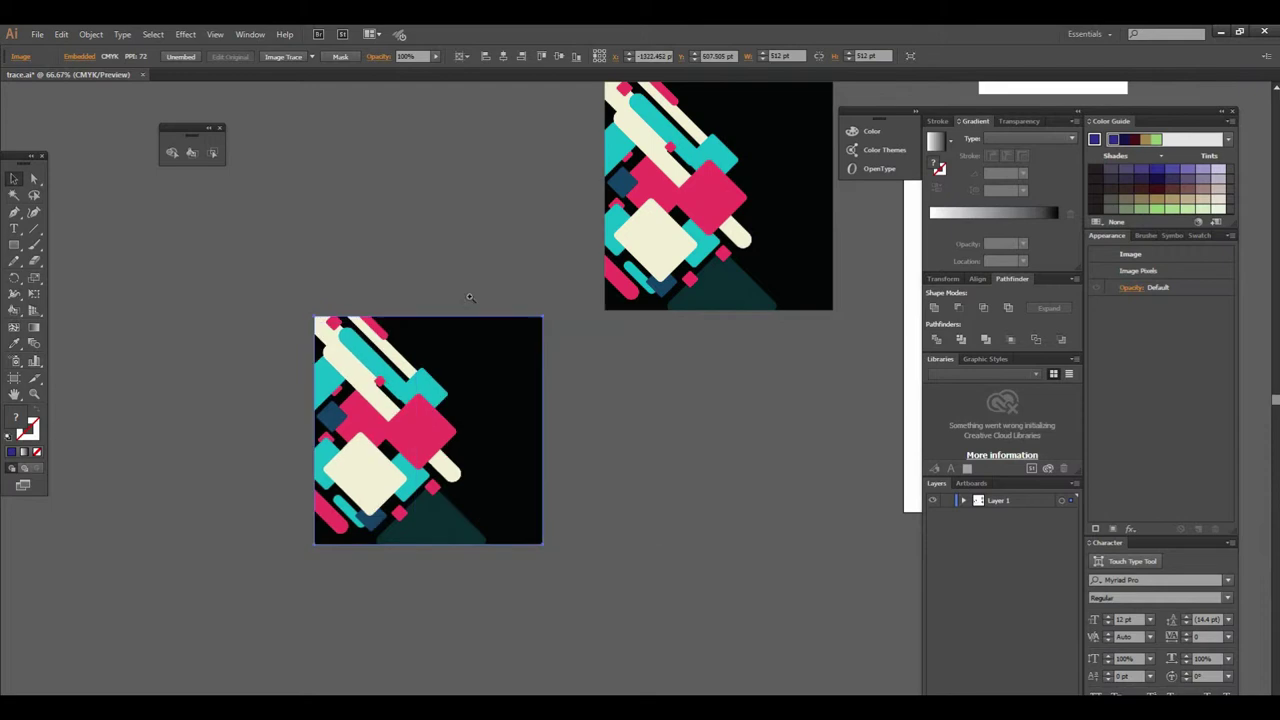
{"action": "key", "text": "ctrl+plus"}
Step: Trace the copy with High Fidelity Photo instead of Default, then place another copy beside it
{"action": "left_click", "coordinate": [310, 56]}
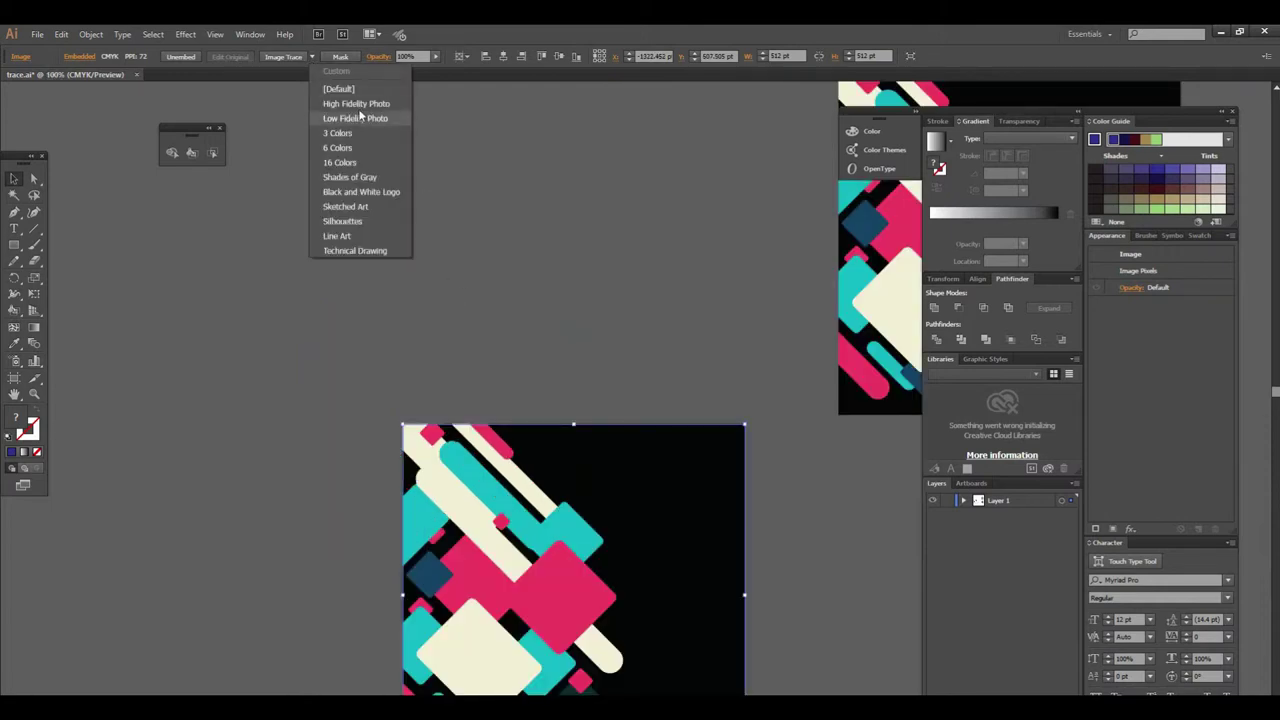
{"action": "left_click", "coordinate": [340, 89]}
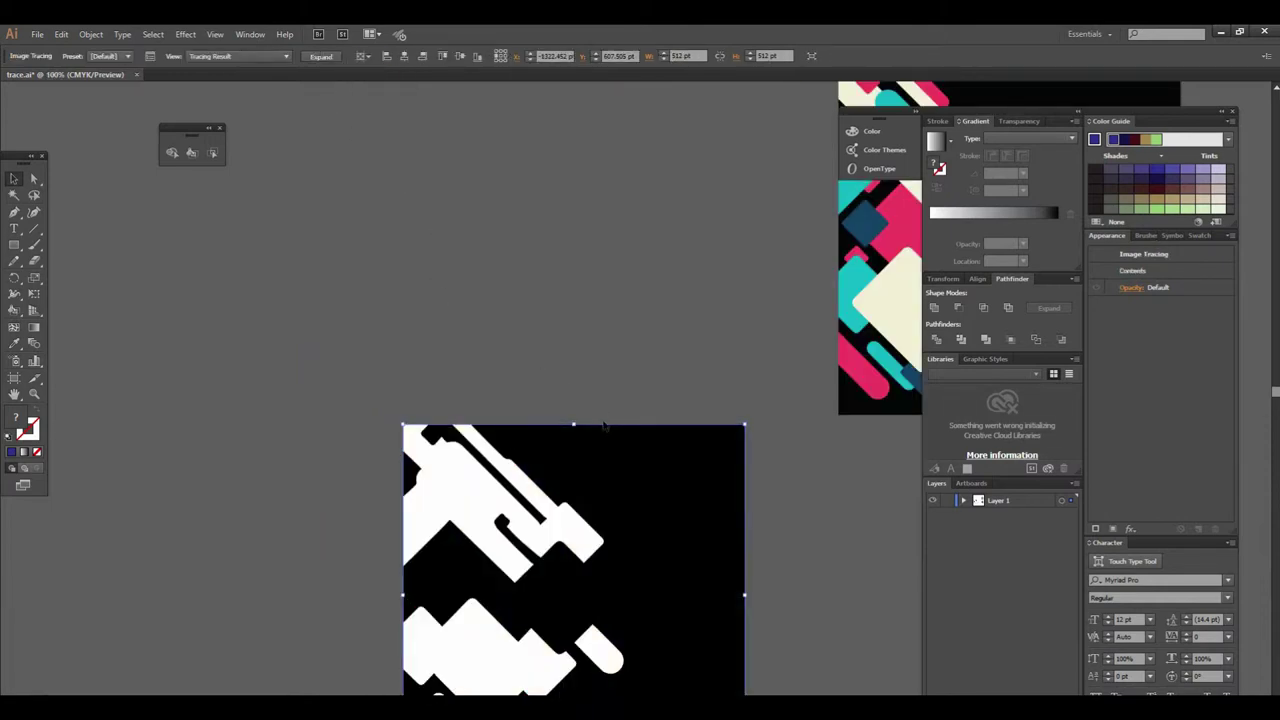
{"action": "key", "text": "ctrl+z"}
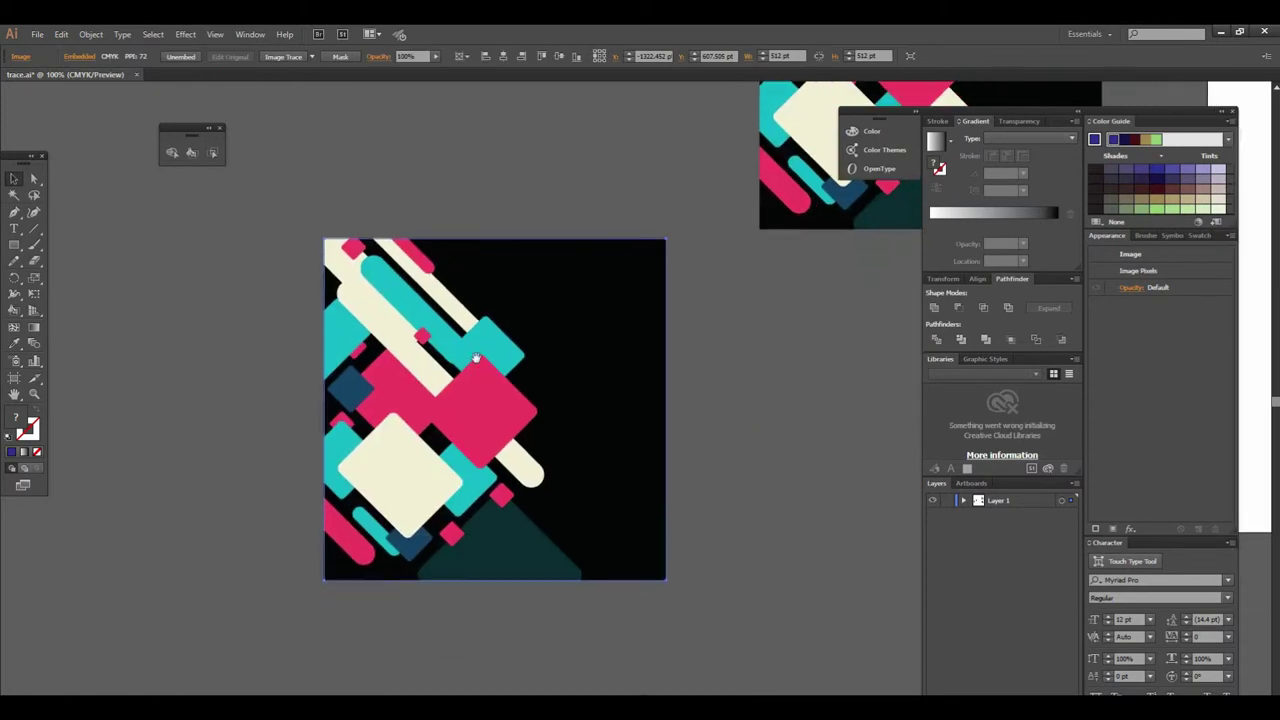
{"action": "left_click", "coordinate": [310, 58]}
{"action": "left_click", "coordinate": [358, 103]}
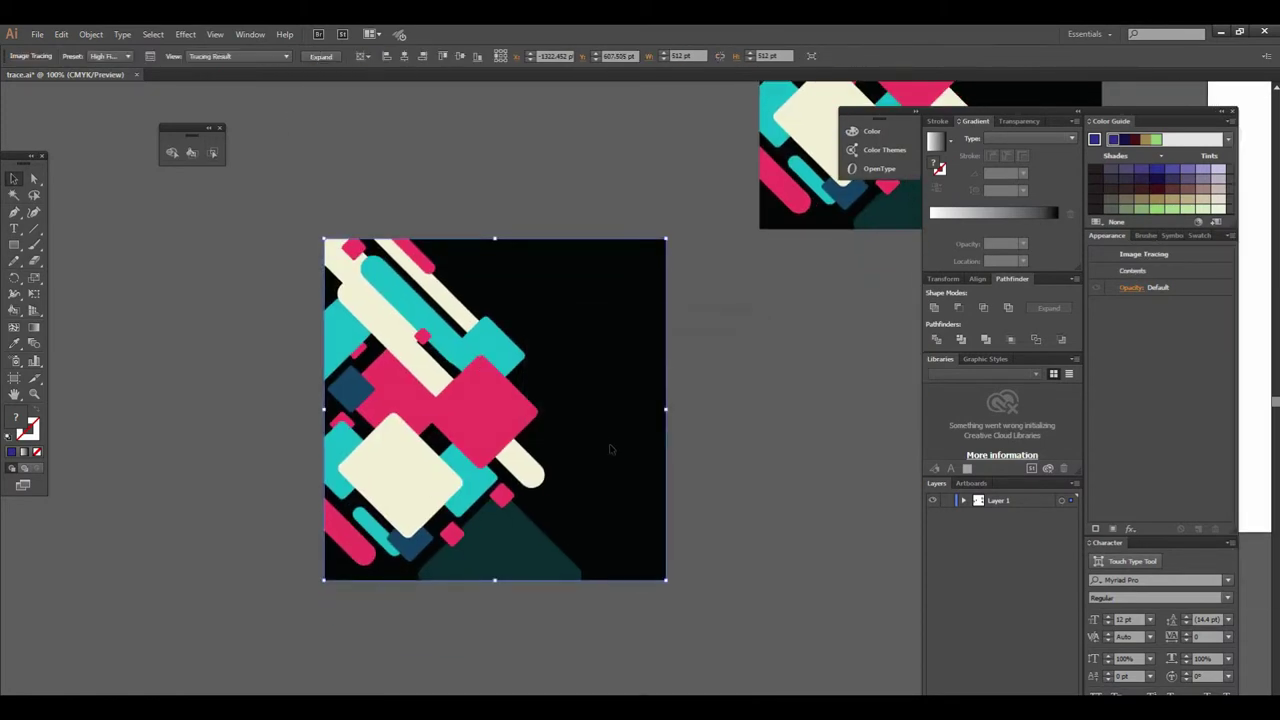
{"action": "key", "text": "ctrl+minus"}
{"action": "left_click_drag", "start_coordinate": [749, 323], "coordinate": [632, 336]}
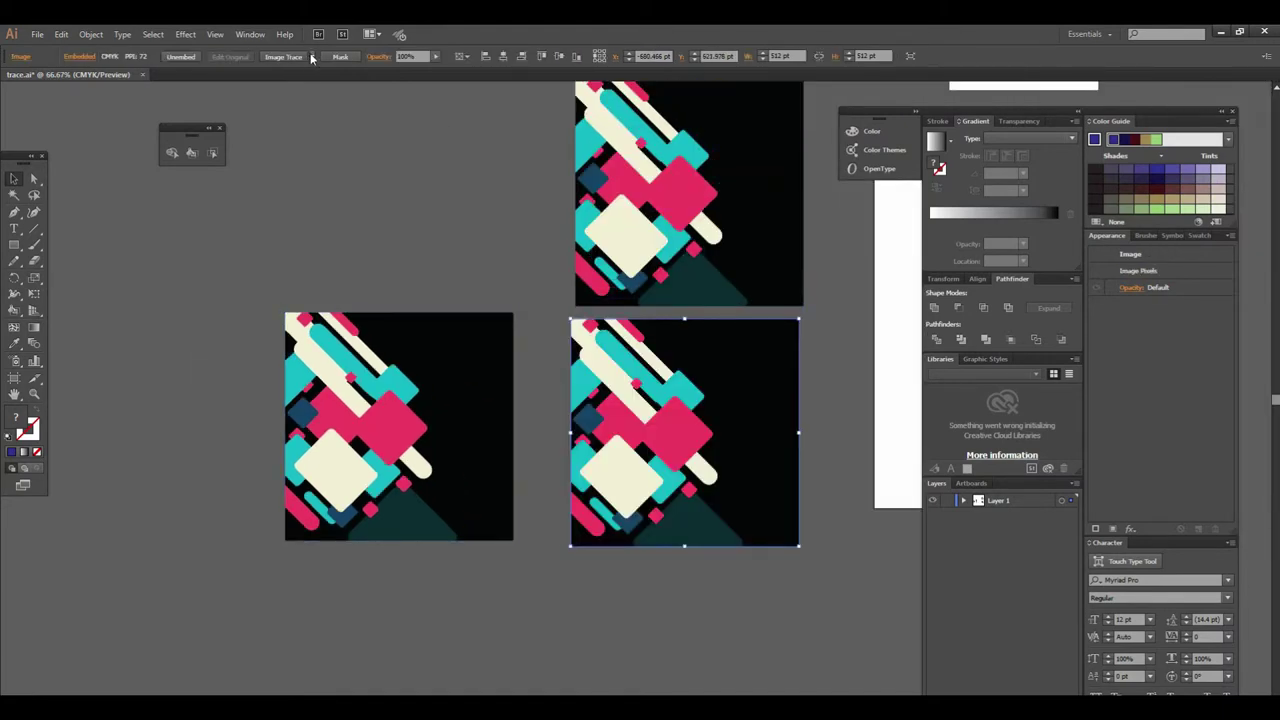
Step: Trace the newest pattern copy with Low Fidelity Photo, then review the top image's presets
{"action": "left_click", "coordinate": [312, 57]}
{"action": "left_click", "coordinate": [345, 117]}
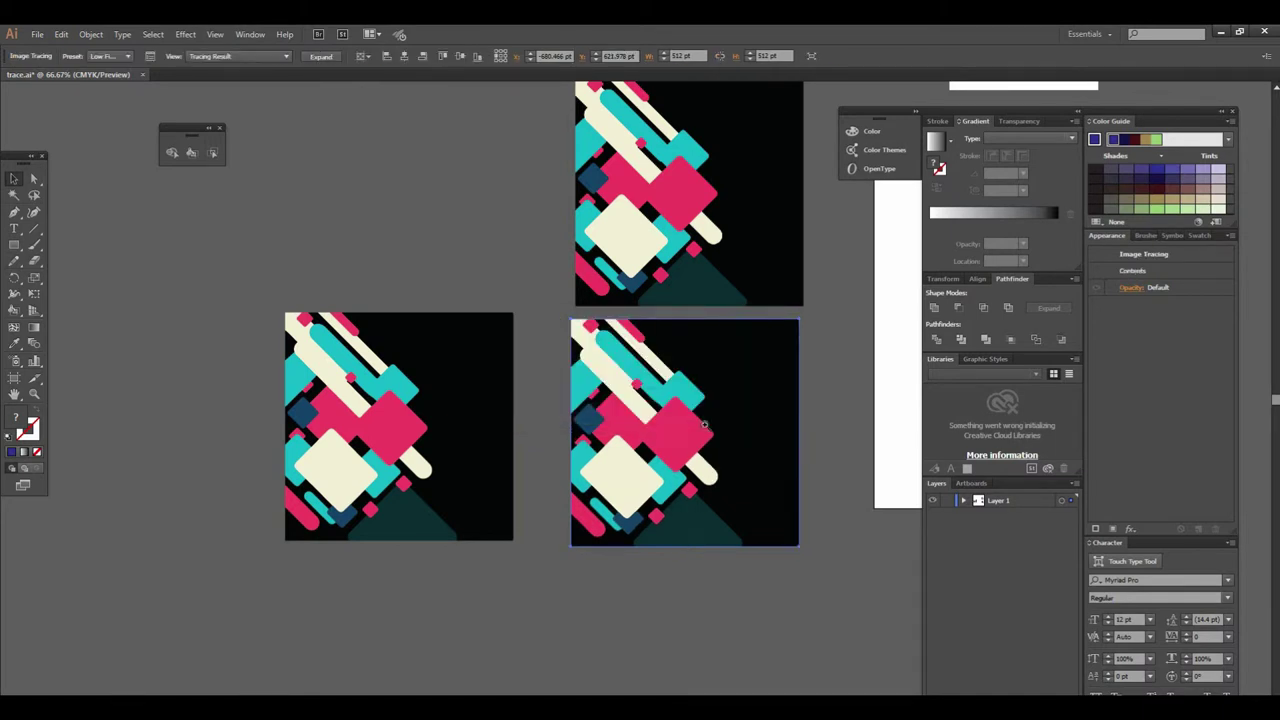
{"action": "key", "text": "ctrl+plus"}
{"action": "key", "text": "ctrl+minus"}
{"action": "key", "text": "ctrl+minus"}
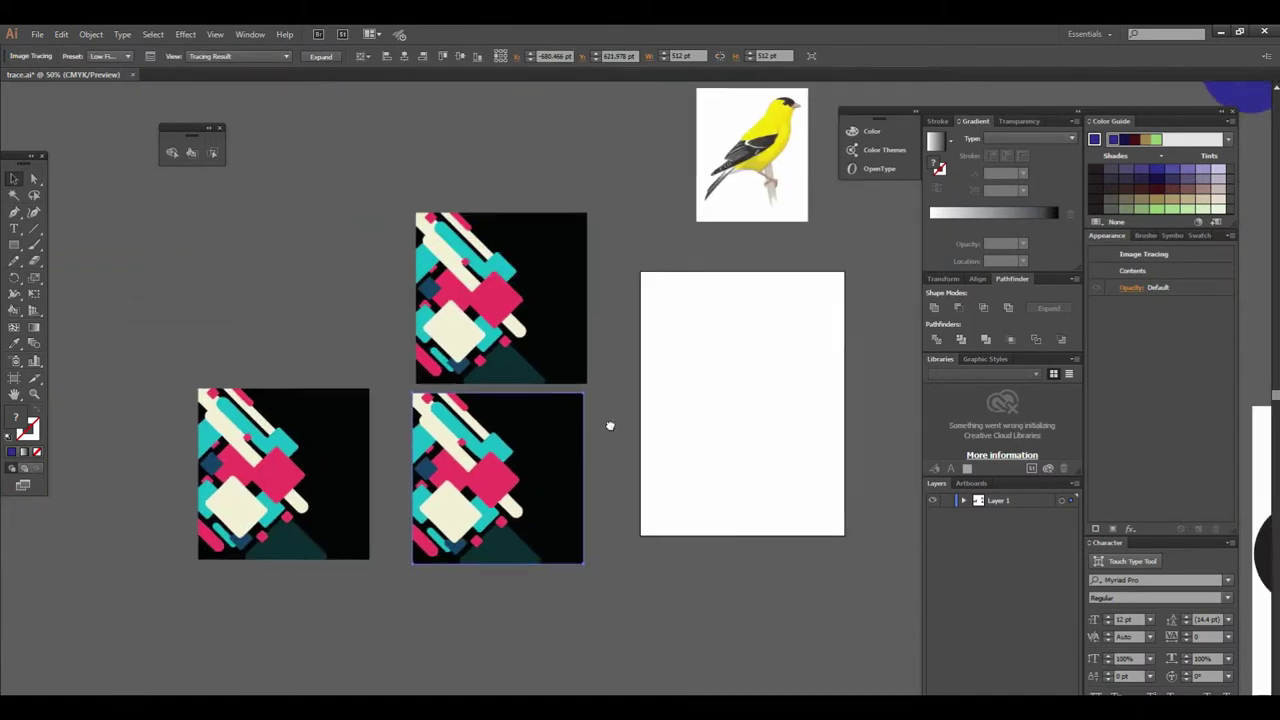
{"action": "left_click", "coordinate": [456, 315]}
{"action": "left_click", "coordinate": [312, 56]}
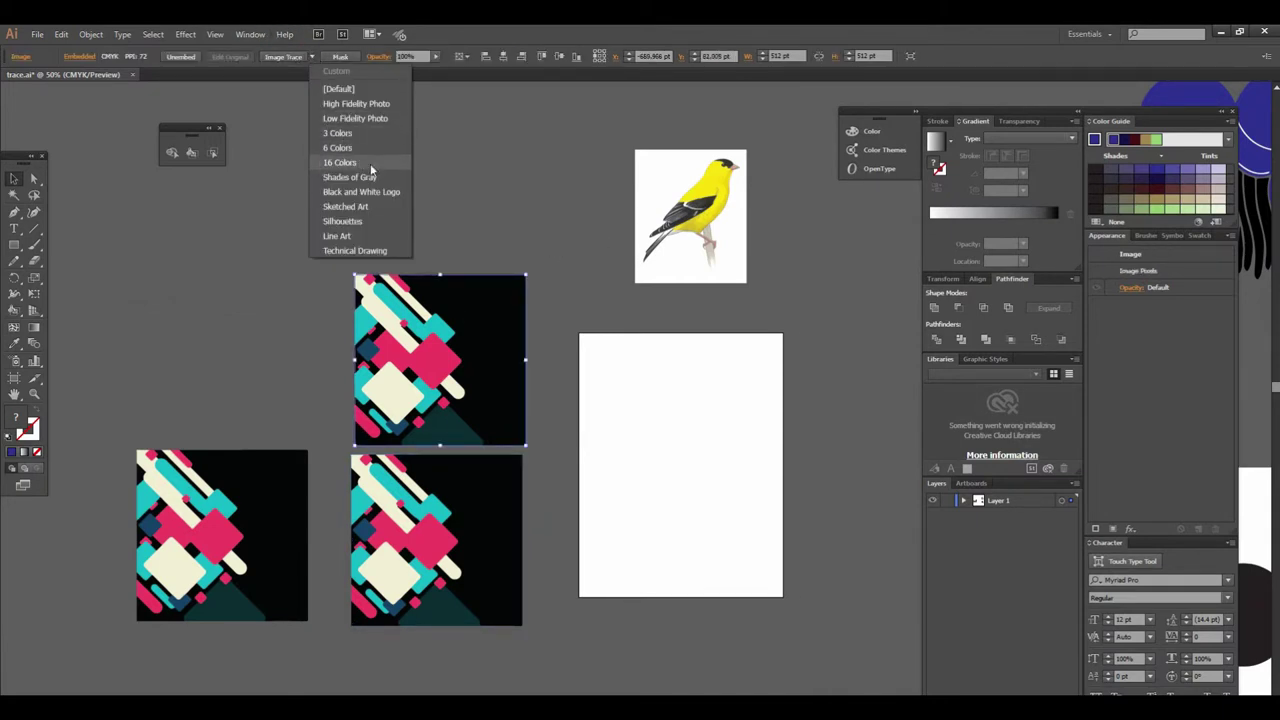
{"action": "left_click", "coordinate": [677, 437]}
{"action": "left_click_drag", "start_coordinate": [723, 457], "coordinate": [637, 467]}
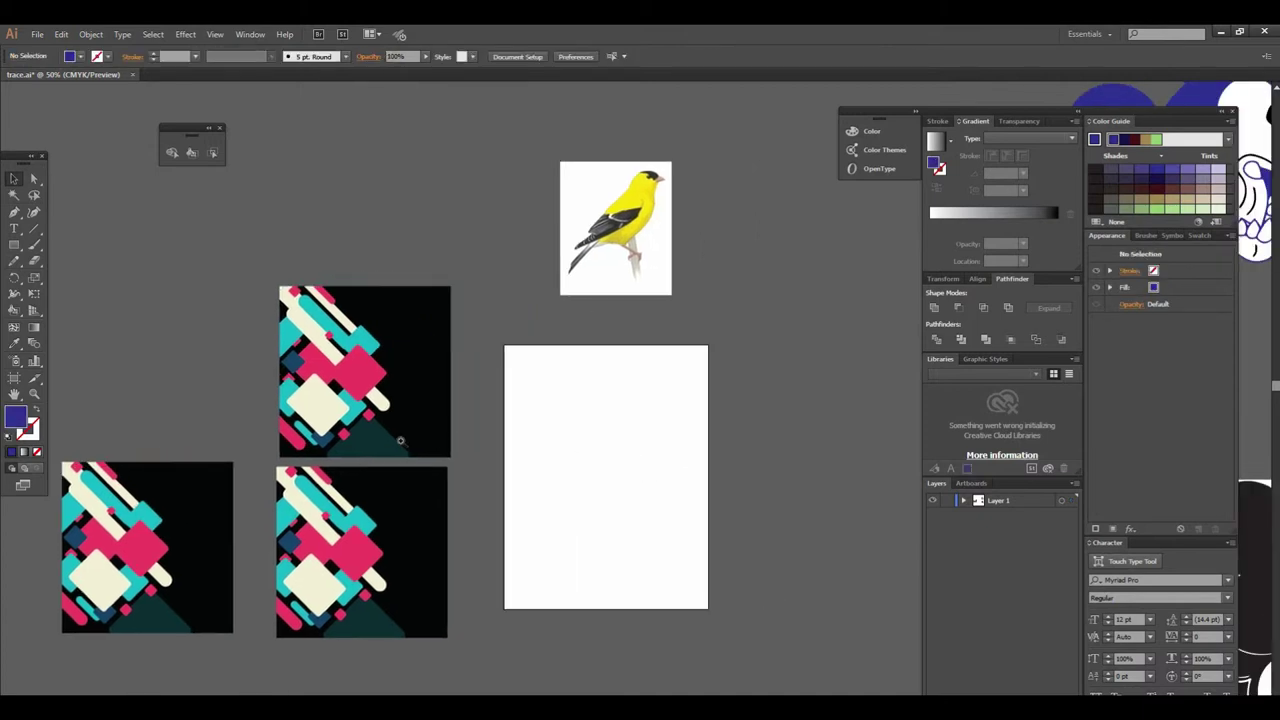
Step: Zoom up to 600% to inspect the pattern trace edges, then zoom out to the goldfinch artboard
{"action": "key", "text": "ctrl+plus"}
{"action": "left_click_drag", "start_coordinate": [540, 410], "coordinate": [640, 345]}
{"action": "key", "text": "ctrl+plus"}
{"action": "key", "text": "ctrl+plus"}
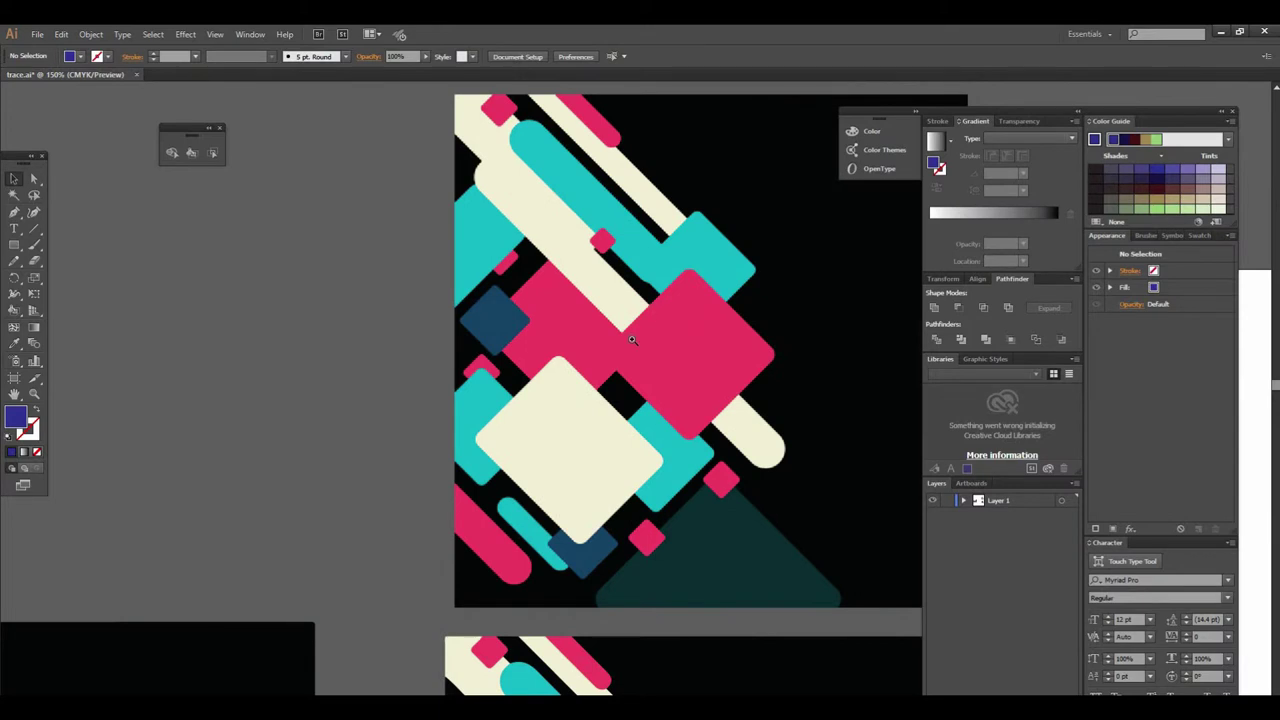
{"action": "key", "text": "ctrl+plus"}
{"action": "scroll", "coordinate": [574, 570], "scroll_direction": "down", "scroll_amount": 3}
{"action": "scroll", "coordinate": [574, 570], "scroll_direction": "down", "scroll_amount": 3}
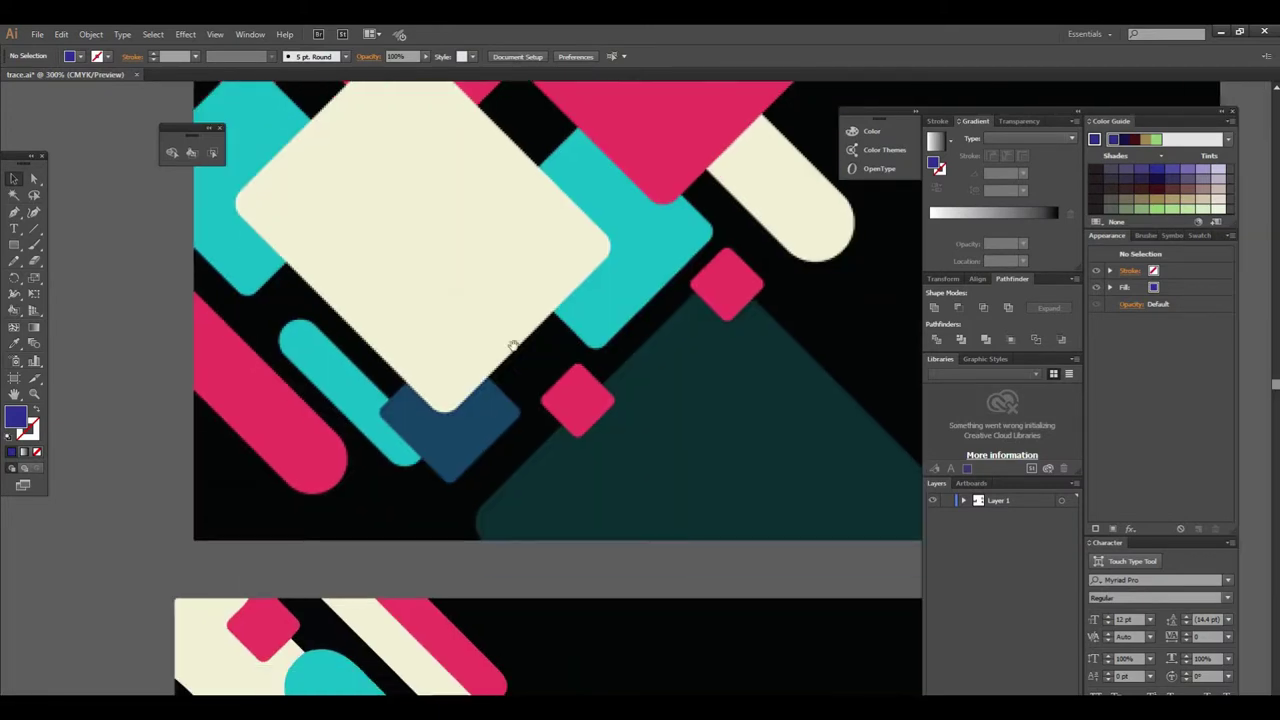
{"action": "key", "text": "ctrl+plus"}
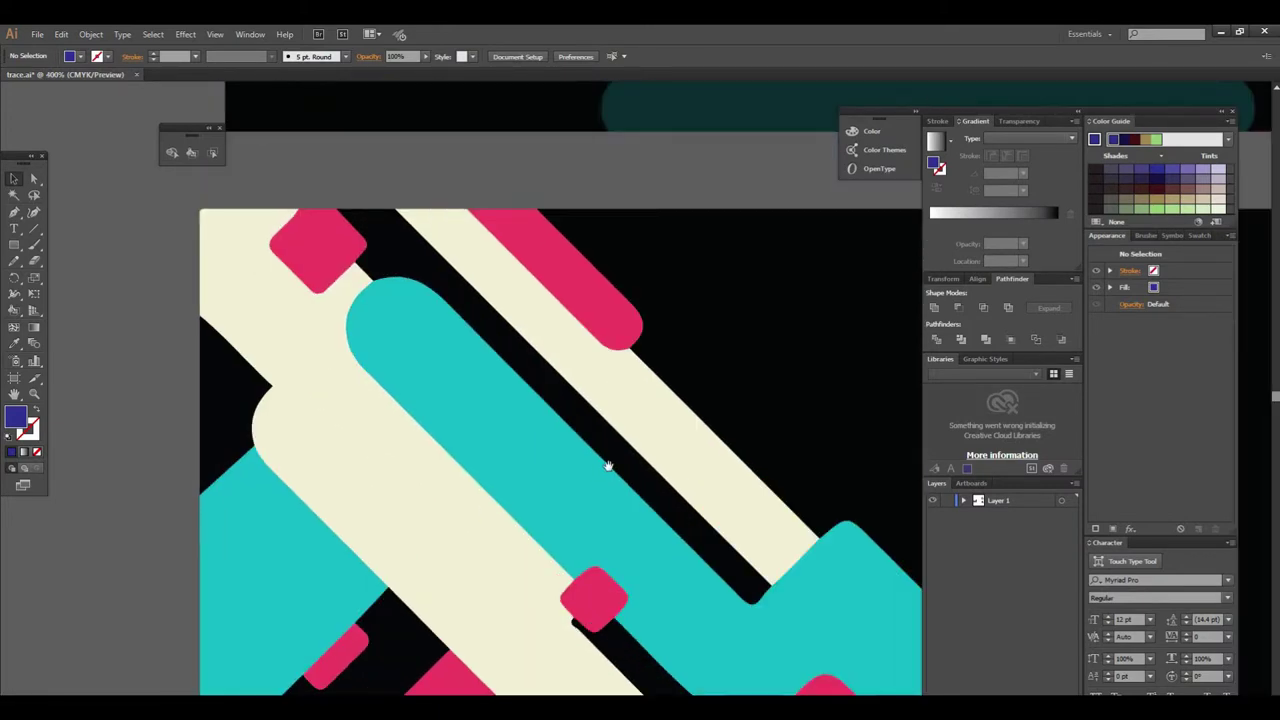
{"action": "left_click_drag", "start_coordinate": [608, 466], "coordinate": [597, 394]}
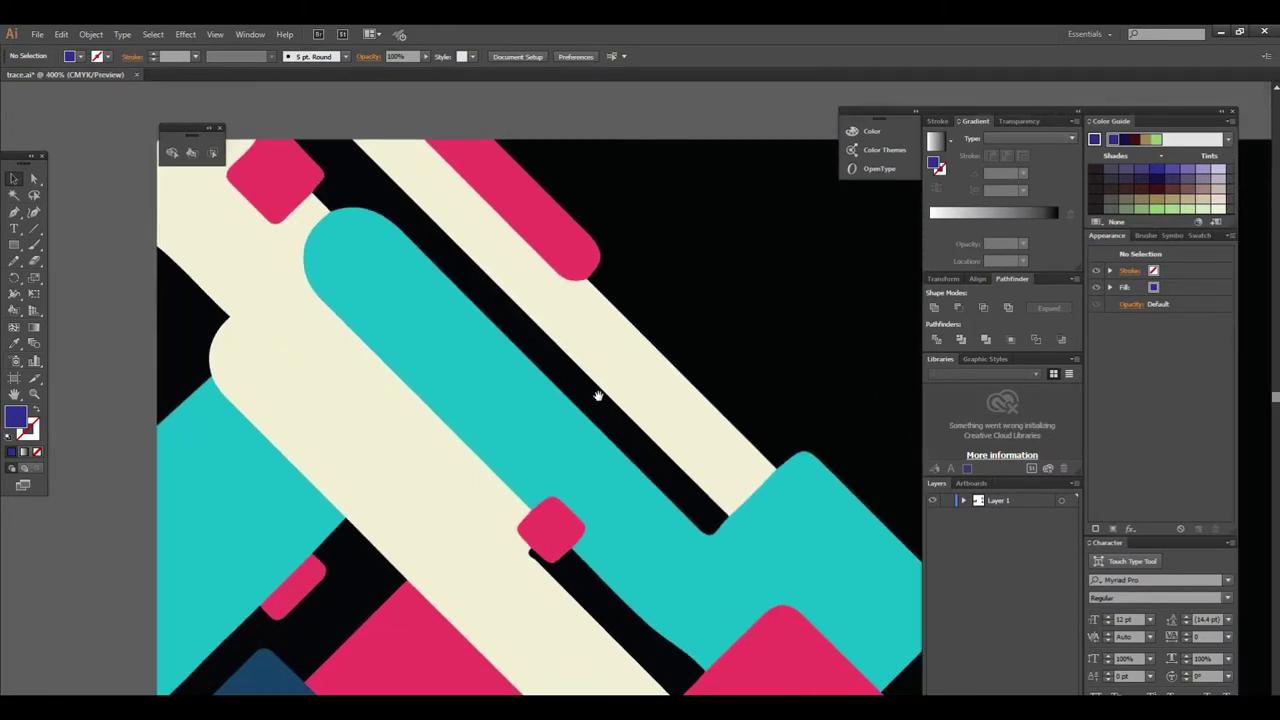
{"action": "key", "text": "ctrl+plus"}
{"action": "key", "text": "ctrl+minus"}
{"action": "key", "text": "ctrl+minus"}
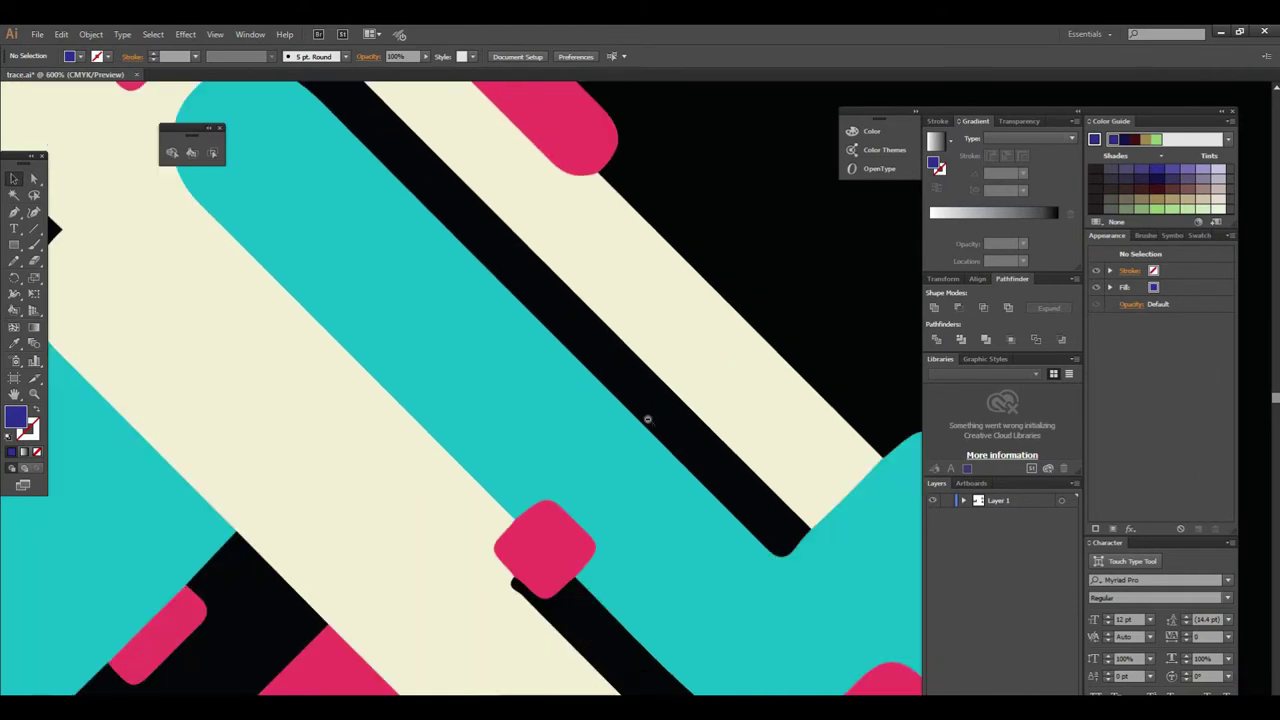
{"action": "key", "text": "ctrl+minus"}
{"action": "key", "text": "ctrl+minus"}
{"action": "key", "text": "ctrl+minus"}
{"action": "key", "text": "ctrl+minus"}
{"action": "key", "text": "ctrl+minus"}
{"action": "key", "text": "ctrl+minus"}
{"action": "key", "text": "ctrl+minus"}
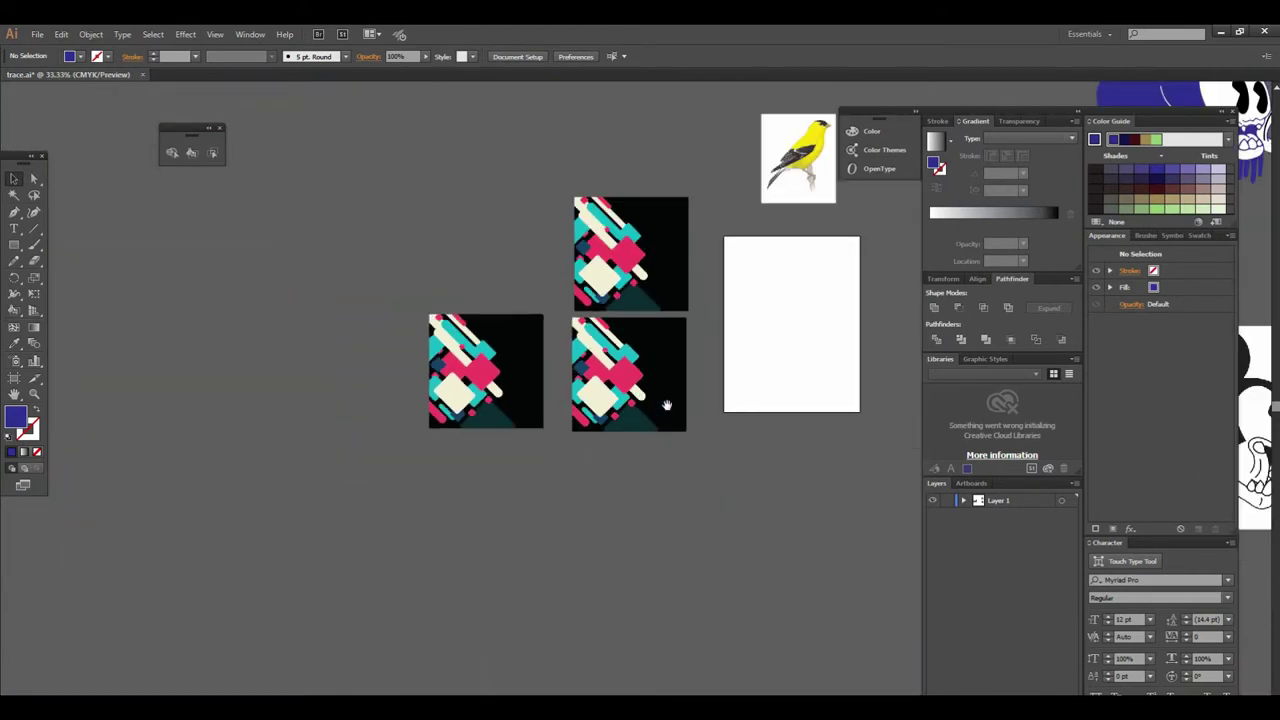
{"action": "left_click_drag", "start_coordinate": [663, 410], "coordinate": [493, 412]}
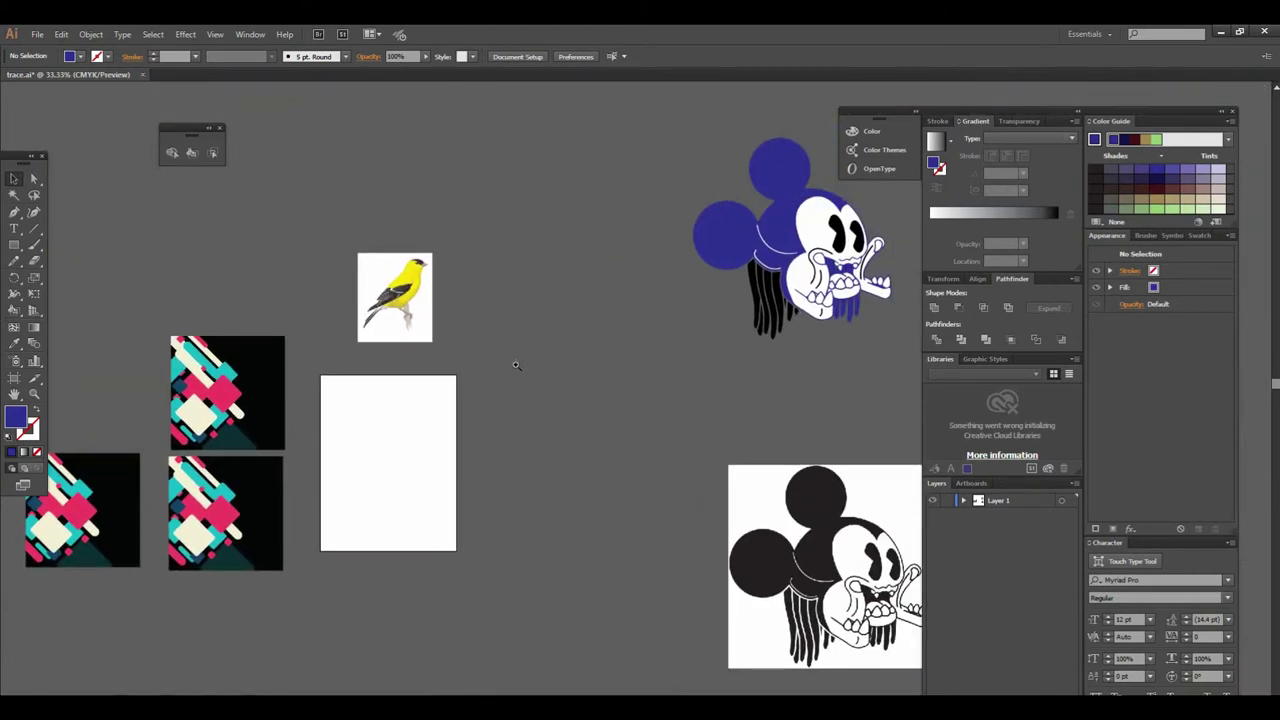
Step: Select the goldfinch photo and Alt-drag a copy to its right
{"action": "key", "text": "ctrl+plus"}
{"action": "key", "text": "ctrl+plus"}
{"action": "key", "text": "ctrl+plus"}
{"action": "key", "text": "ctrl+plus"}
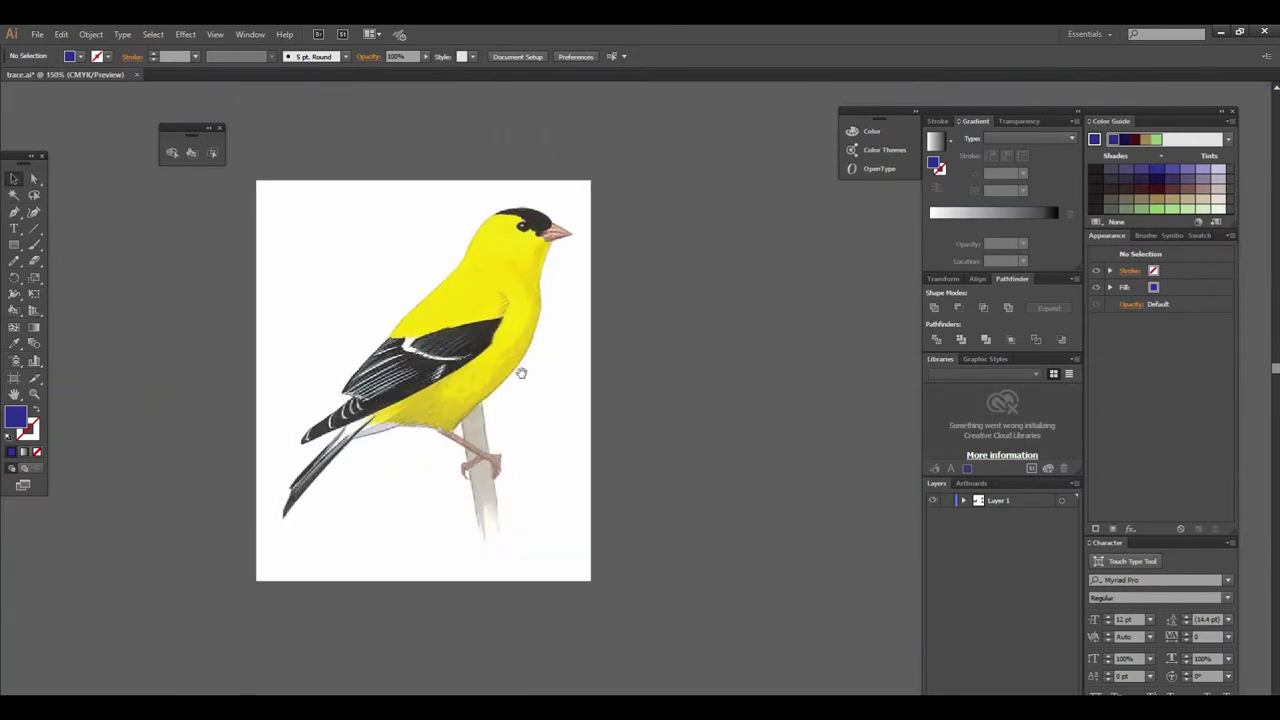
{"action": "left_click_drag", "start_coordinate": [521, 373], "coordinate": [541, 391]}
{"action": "left_click", "coordinate": [543, 374]}
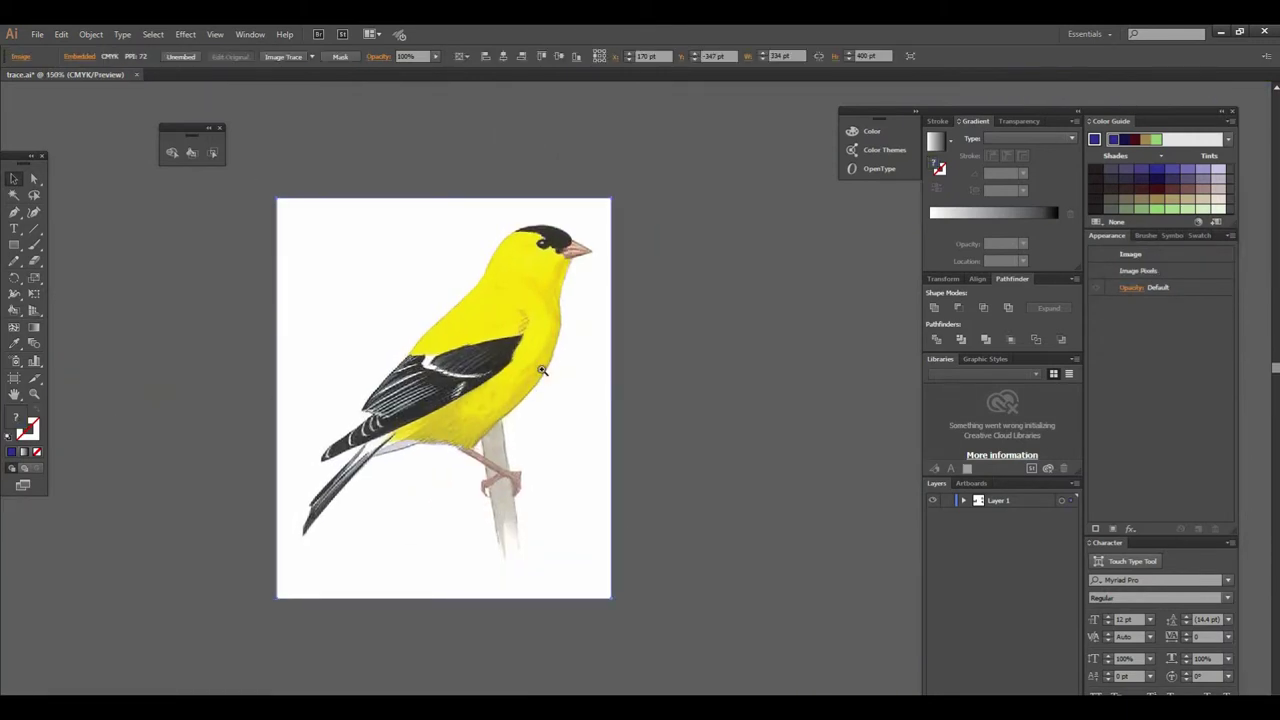
{"action": "scroll", "coordinate": [545, 373], "scroll_direction": "up", "scroll_amount": 1}
{"action": "scroll", "coordinate": [630, 405], "scroll_direction": "down", "scroll_amount": 1}
{"action": "scroll", "coordinate": [628, 403], "scroll_direction": "down", "scroll_amount": 1}
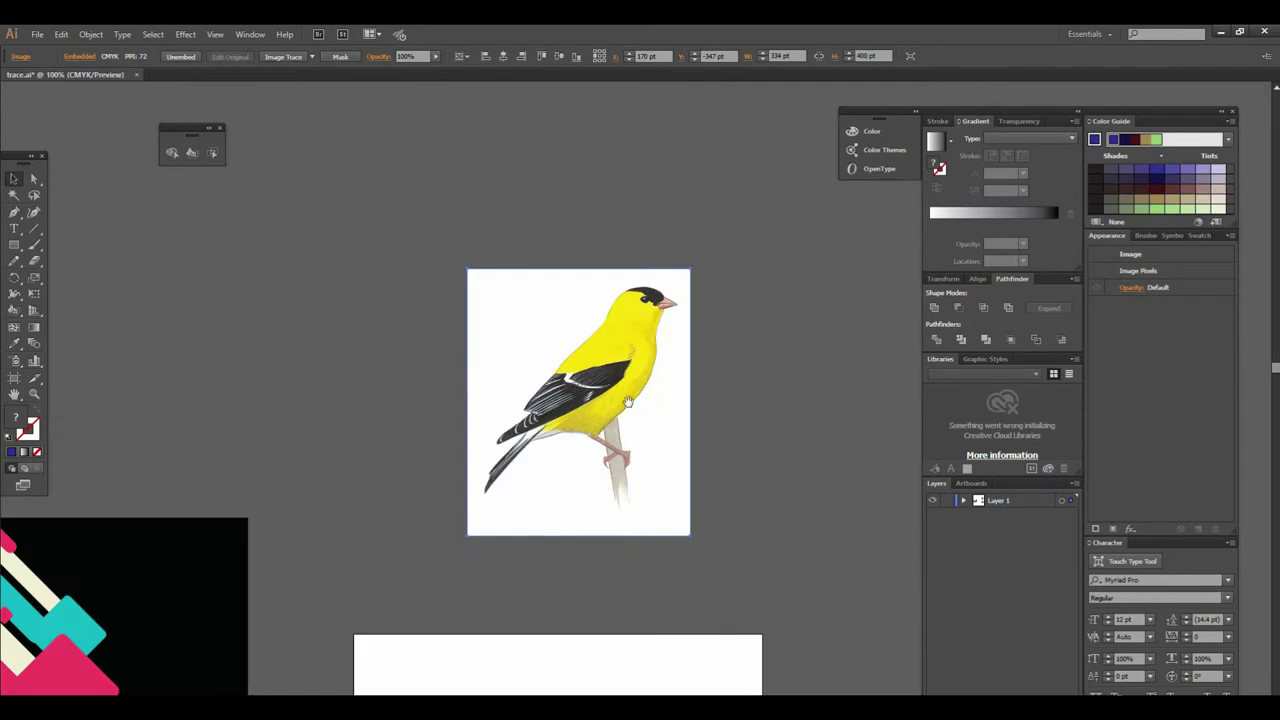
{"action": "left_click_drag", "start_coordinate": [628, 403], "coordinate": [564, 312]}
{"action": "scroll", "coordinate": [659, 344], "scroll_direction": "down", "scroll_amount": 1}
{"action": "mouse_move", "coordinate": [550, 362]}
{"action": "left_mouse_down"}
{"action": "mouse_move", "coordinate": [341, 347]}
{"action": "mouse_move", "coordinate": [520, 349]}
{"action": "left_mouse_up"}
Step: Trace the goldfinch copy with the Low Fidelity Photo preset
{"action": "scroll", "coordinate": [620, 366], "scroll_direction": "up", "scroll_amount": 1}
{"action": "scroll", "coordinate": [553, 369], "scroll_direction": "up", "scroll_amount": 1}
{"action": "scroll", "coordinate": [553, 369], "scroll_direction": "up", "scroll_amount": 1}
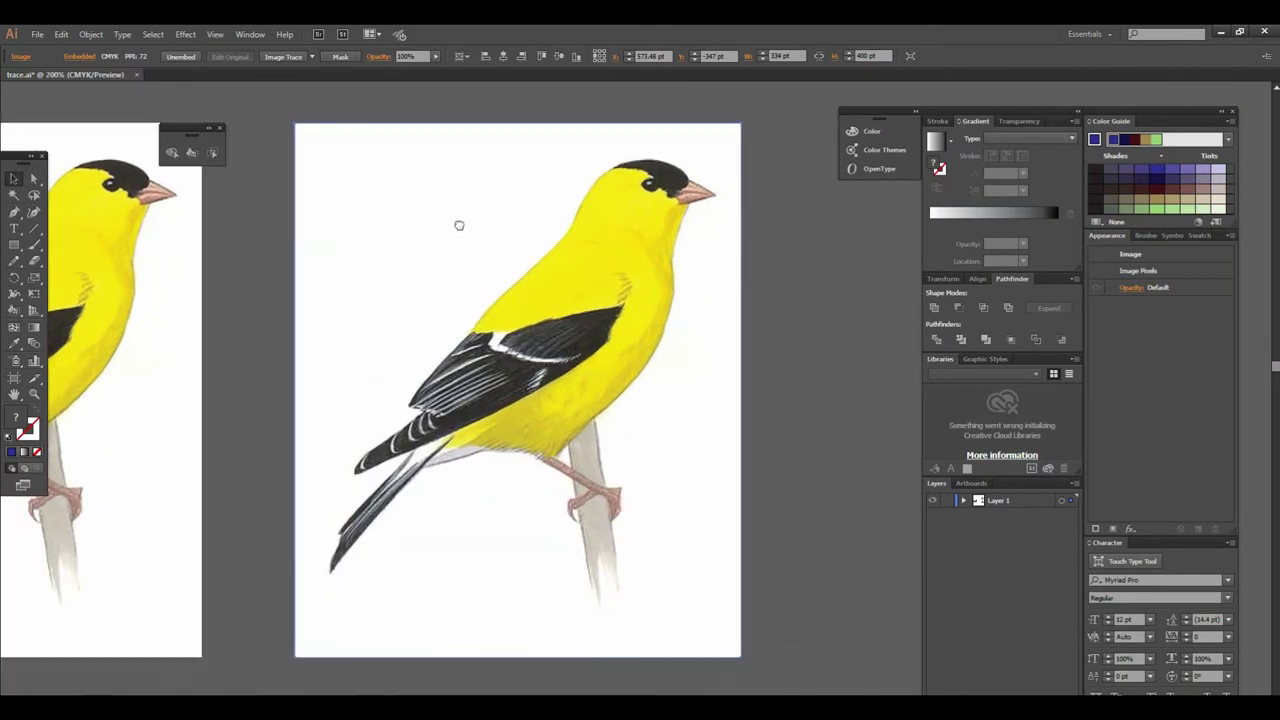
{"action": "left_click", "coordinate": [314, 56]}
{"action": "left_click", "coordinate": [340, 120]}
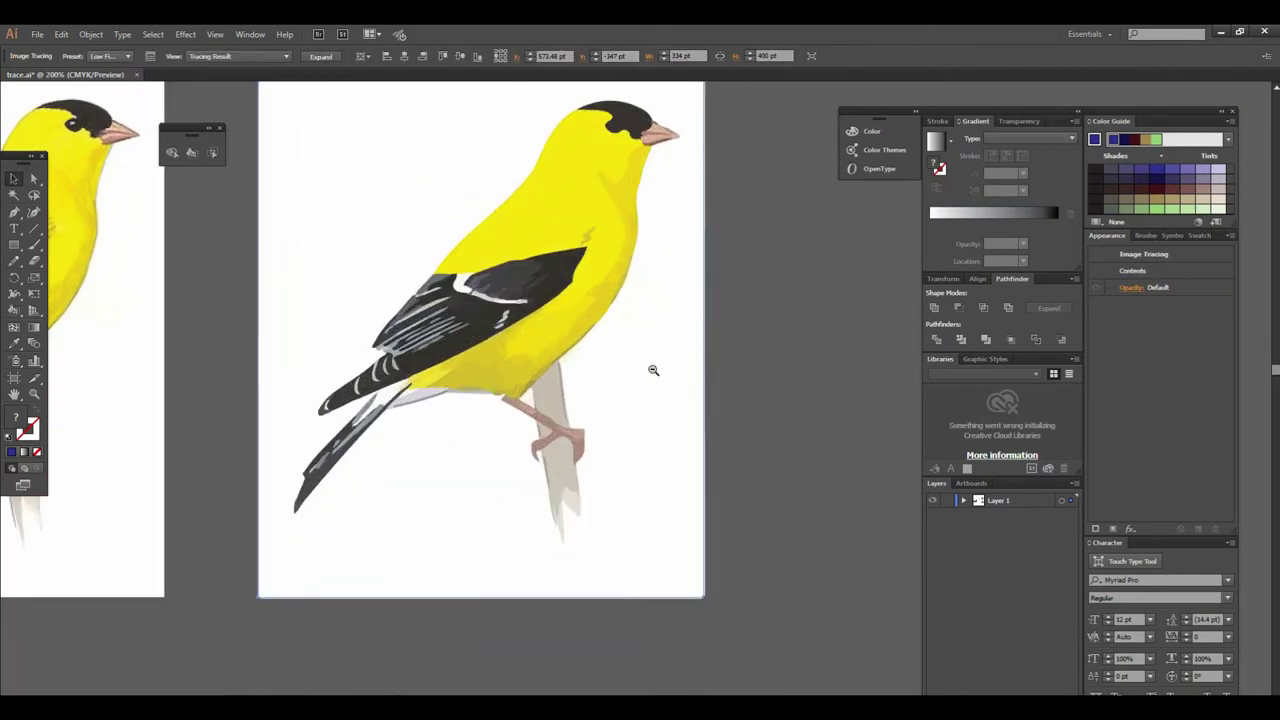
{"action": "scroll", "coordinate": [655, 368], "scroll_direction": "down", "scroll_amount": 1}
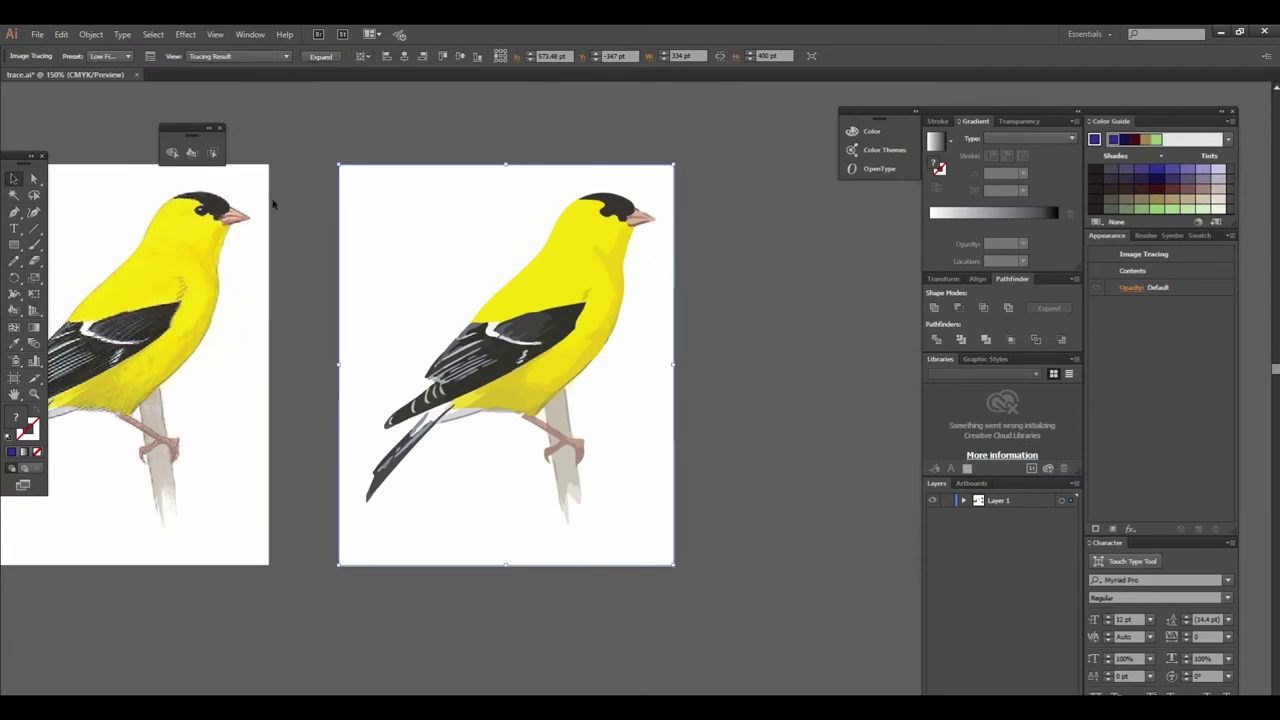
{"action": "scroll", "coordinate": [302, 283], "scroll_direction": "up", "scroll_amount": 1}
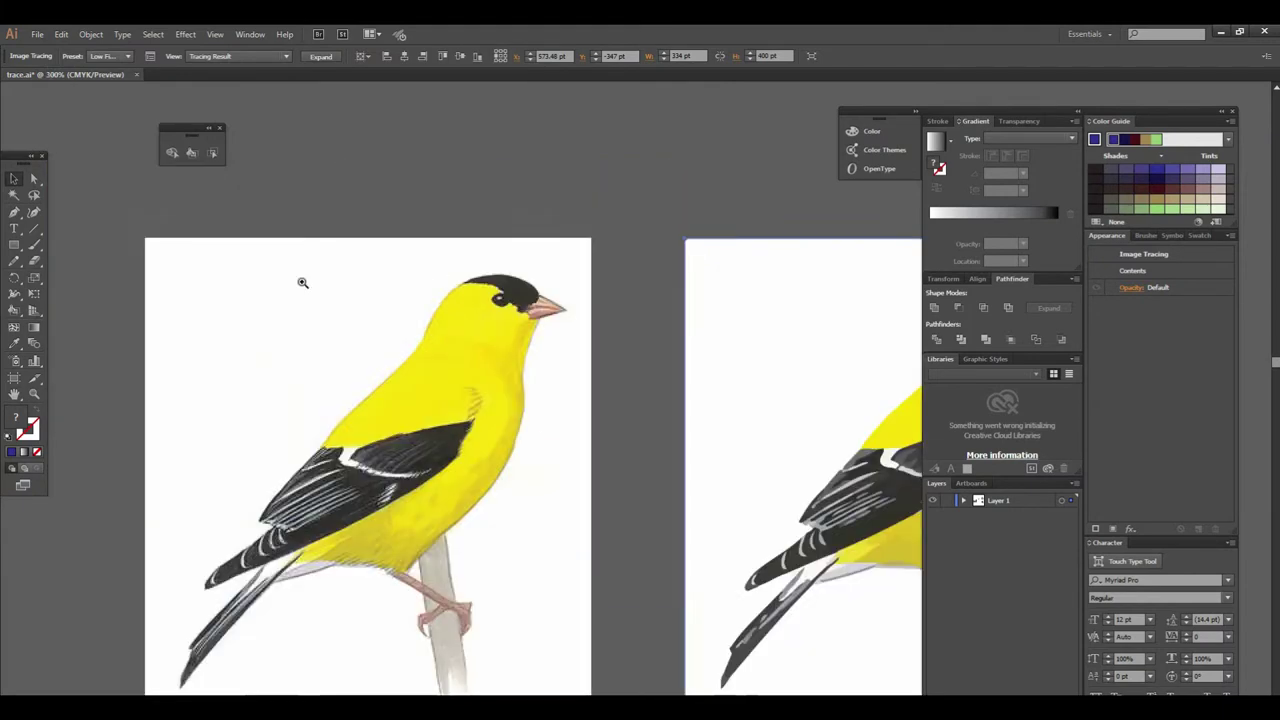
{"action": "scroll", "coordinate": [780, 403], "scroll_direction": "up", "scroll_amount": 1}
{"action": "scroll", "coordinate": [468, 318], "scroll_direction": "up", "scroll_amount": 1}
{"action": "scroll", "coordinate": [309, 277], "scroll_direction": "up", "scroll_amount": 1}
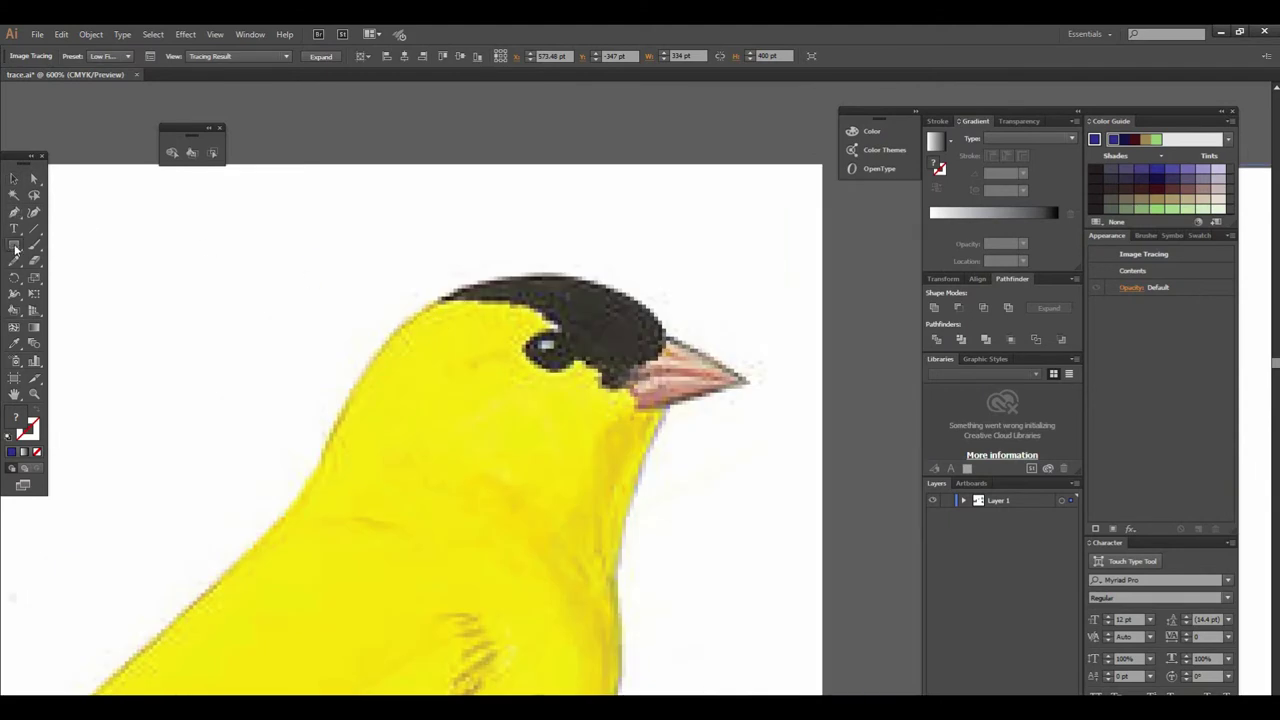
{"action": "left_click_drag", "start_coordinate": [15, 248], "coordinate": [70, 245]}
Step: Draw a small white-filled ellipse as a highlight on the bird's eye
{"action": "left_click_drag", "start_coordinate": [538, 340], "coordinate": [554, 351]}
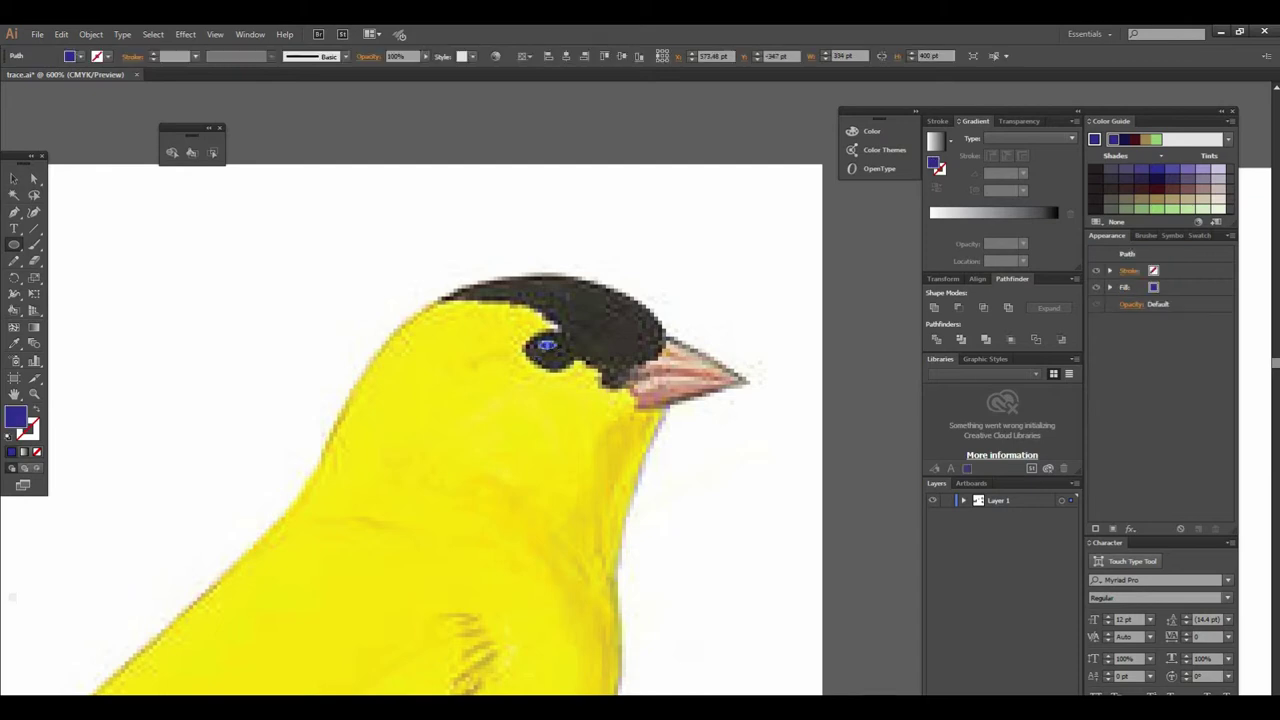
{"action": "left_click", "coordinate": [84, 57]}
{"action": "left_click", "coordinate": [24, 82]}
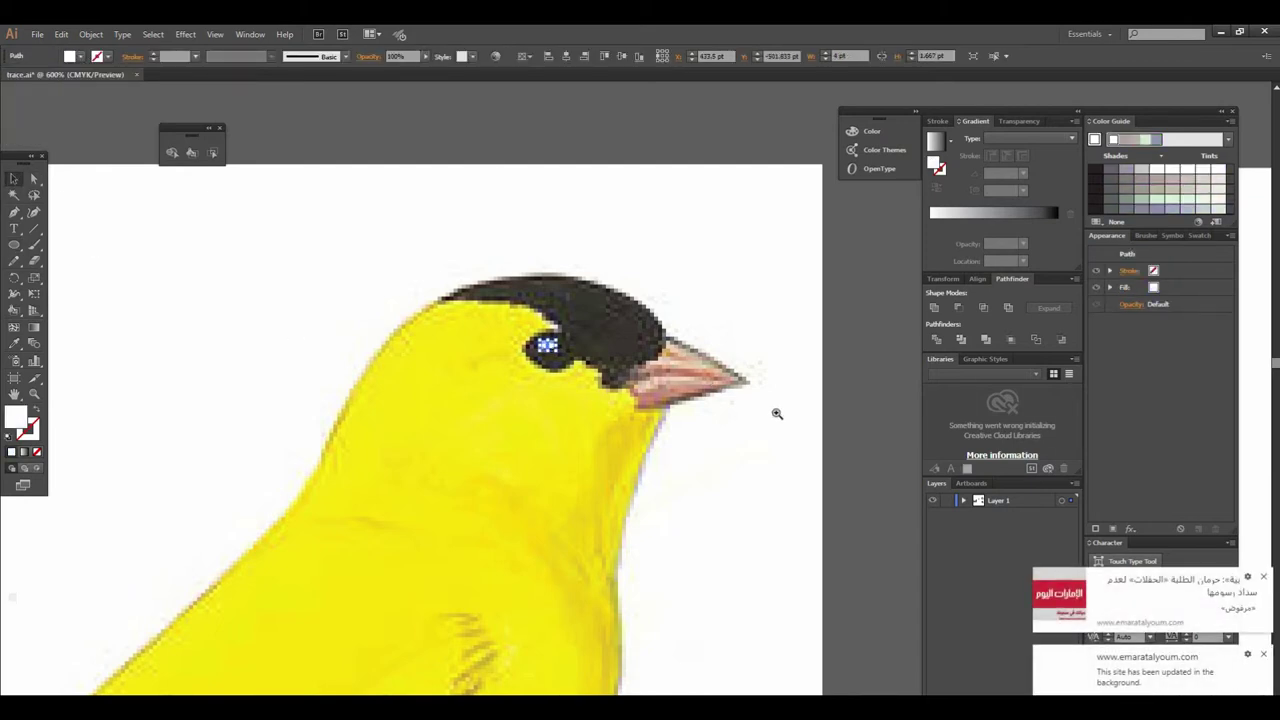
{"action": "scroll", "coordinate": [808, 445], "scroll_direction": "down", "scroll_amount": 1}
{"action": "scroll", "coordinate": [471, 400], "scroll_direction": "down", "scroll_amount": 2}
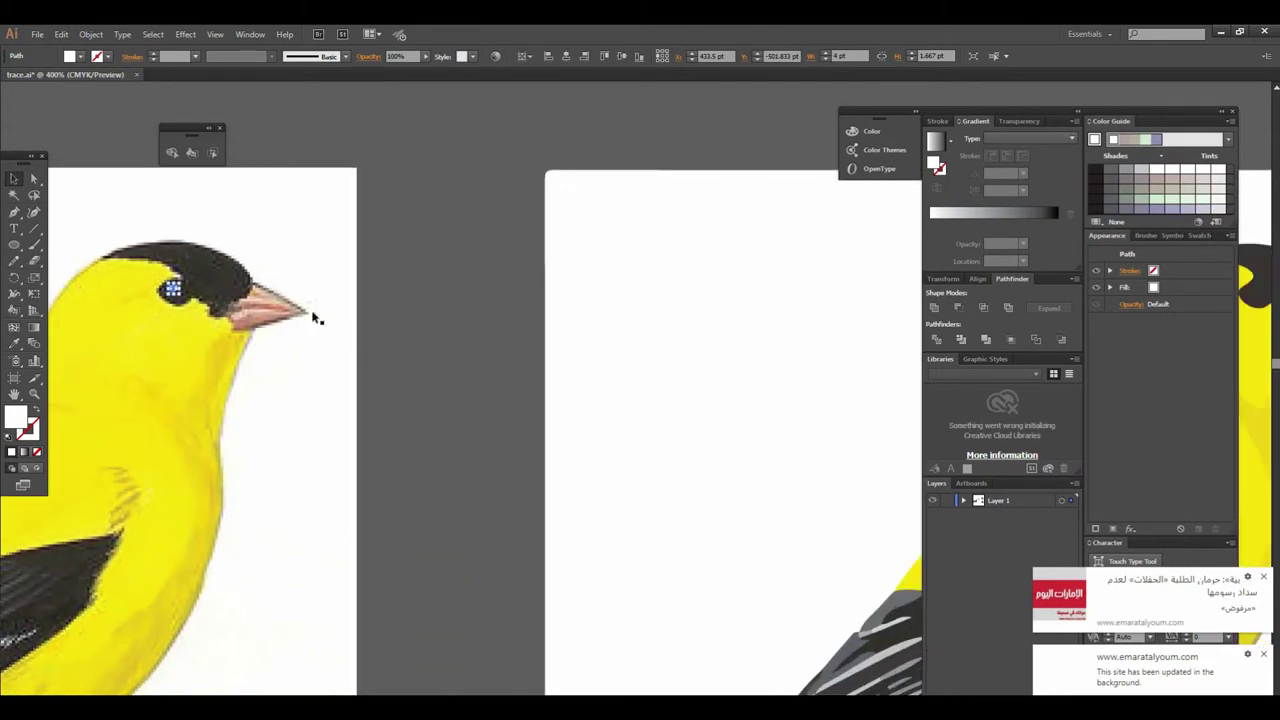
{"action": "left_click", "coordinate": [394, 380]}
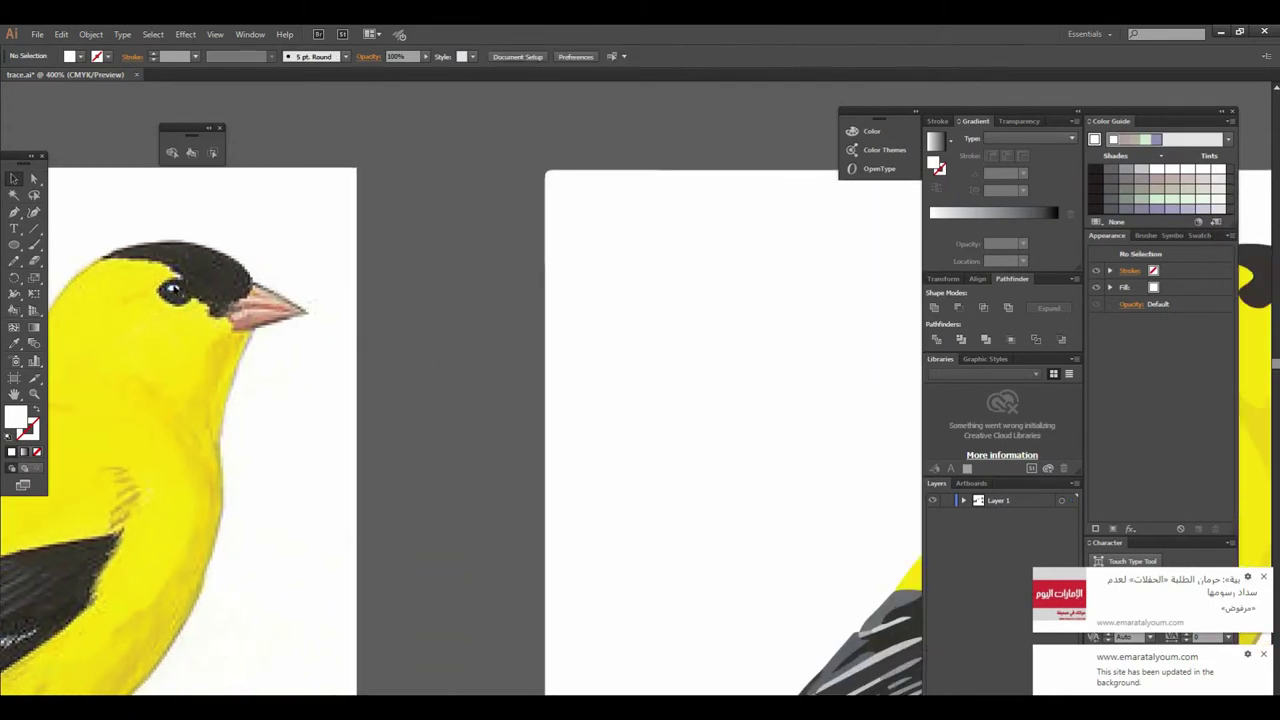
Step: Select the traced goldfinch copy and expand it into editable paths
{"action": "left_click", "coordinate": [636, 314]}
{"action": "scroll", "coordinate": [730, 410], "scroll_direction": "down", "scroll_amount": 1}
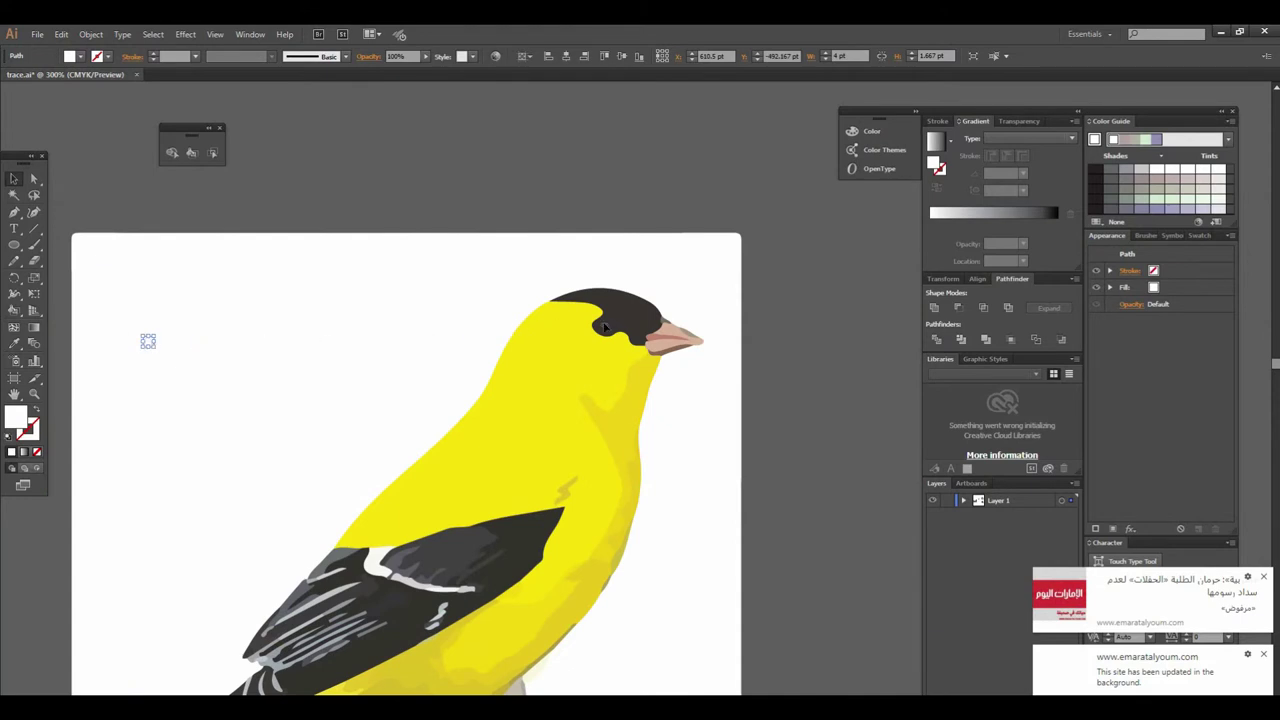
{"action": "left_click", "coordinate": [734, 423]}
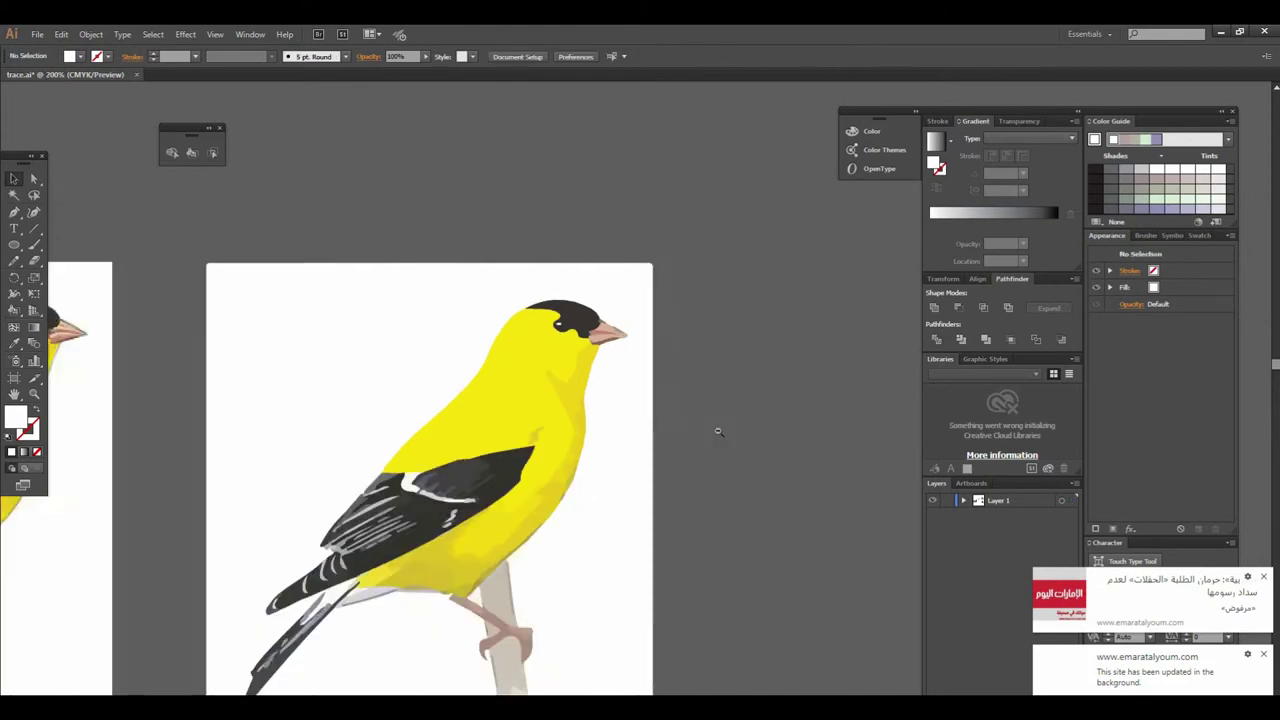
{"action": "scroll", "coordinate": [714, 434], "scroll_direction": "down", "scroll_amount": 3}
{"action": "left_click", "coordinate": [614, 440]}
{"action": "right_click", "coordinate": [616, 437]}
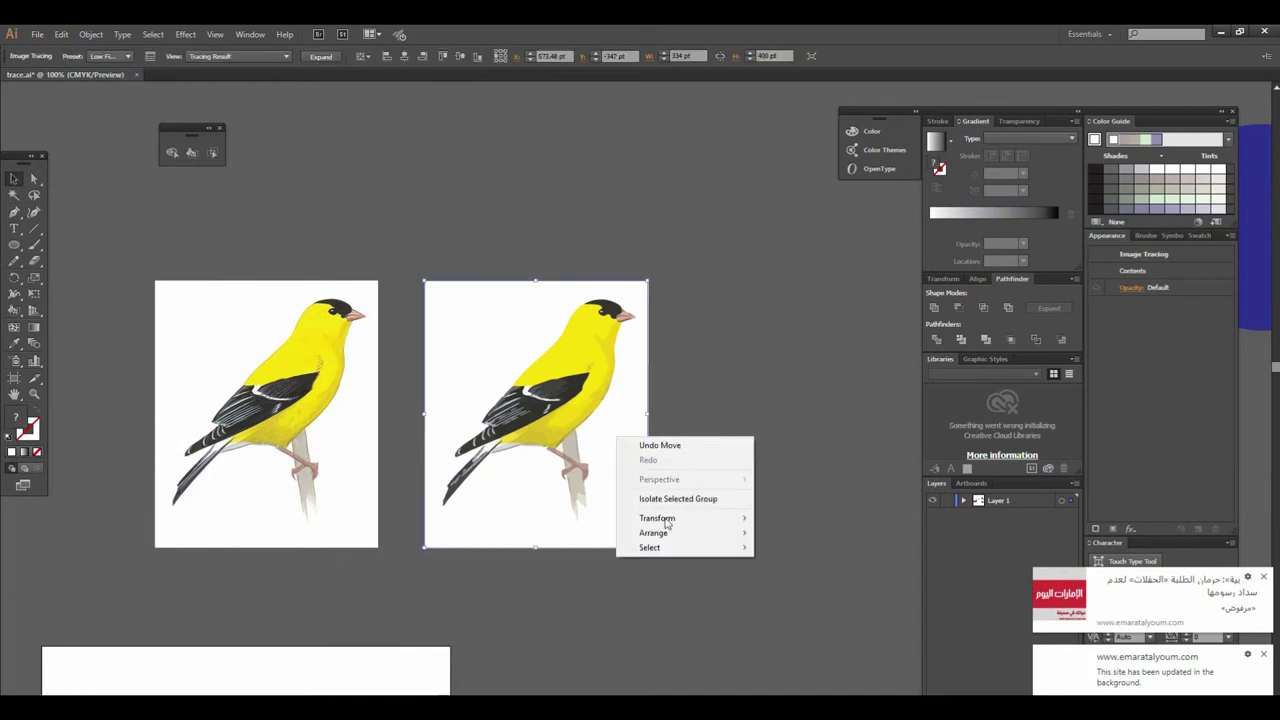
{"action": "left_click", "coordinate": [332, 57]}
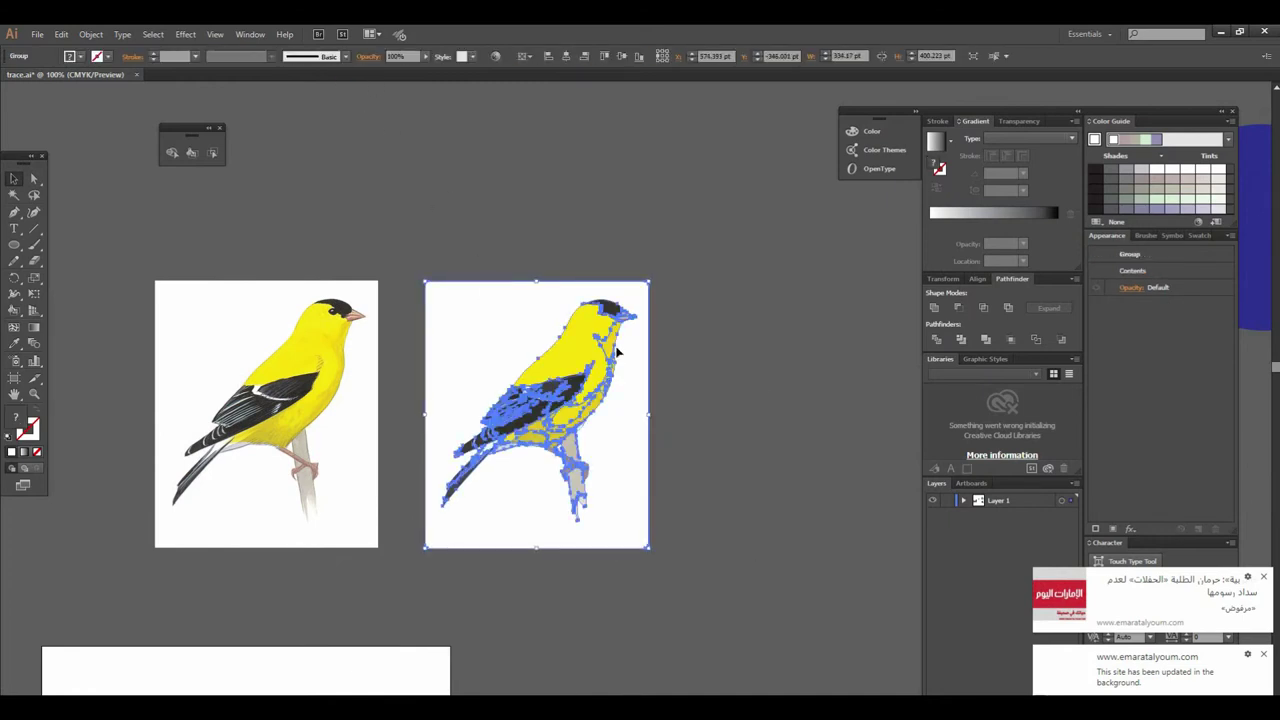
Step: Restore the accidentally deleted bird group, ungroup it and delete its white background shape
{"action": "key", "text": "Delete"}
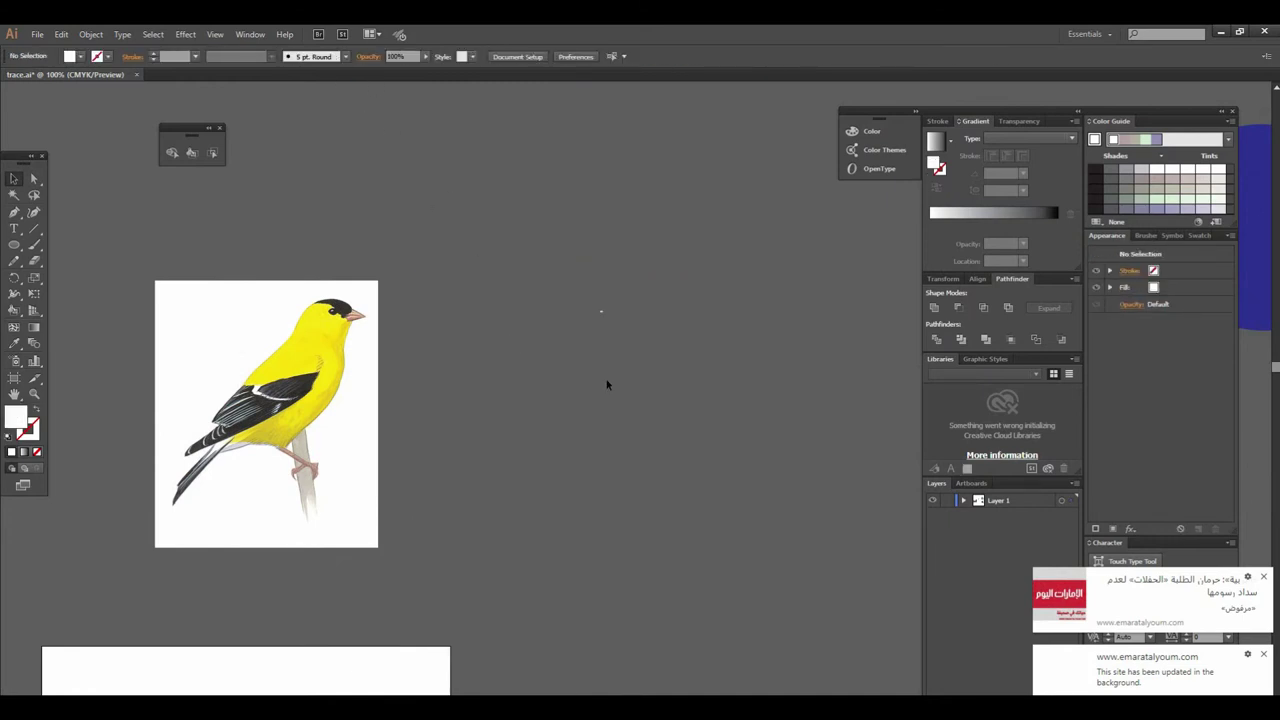
{"action": "key", "text": "ctrl+z"}
{"action": "left_click", "coordinate": [689, 471]}
{"action": "left_click", "coordinate": [634, 457]}
{"action": "right_click", "coordinate": [634, 457]}
{"action": "left_click", "coordinate": [673, 530]}
{"action": "left_click", "coordinate": [623, 475]}
{"action": "key", "text": "Delete"}
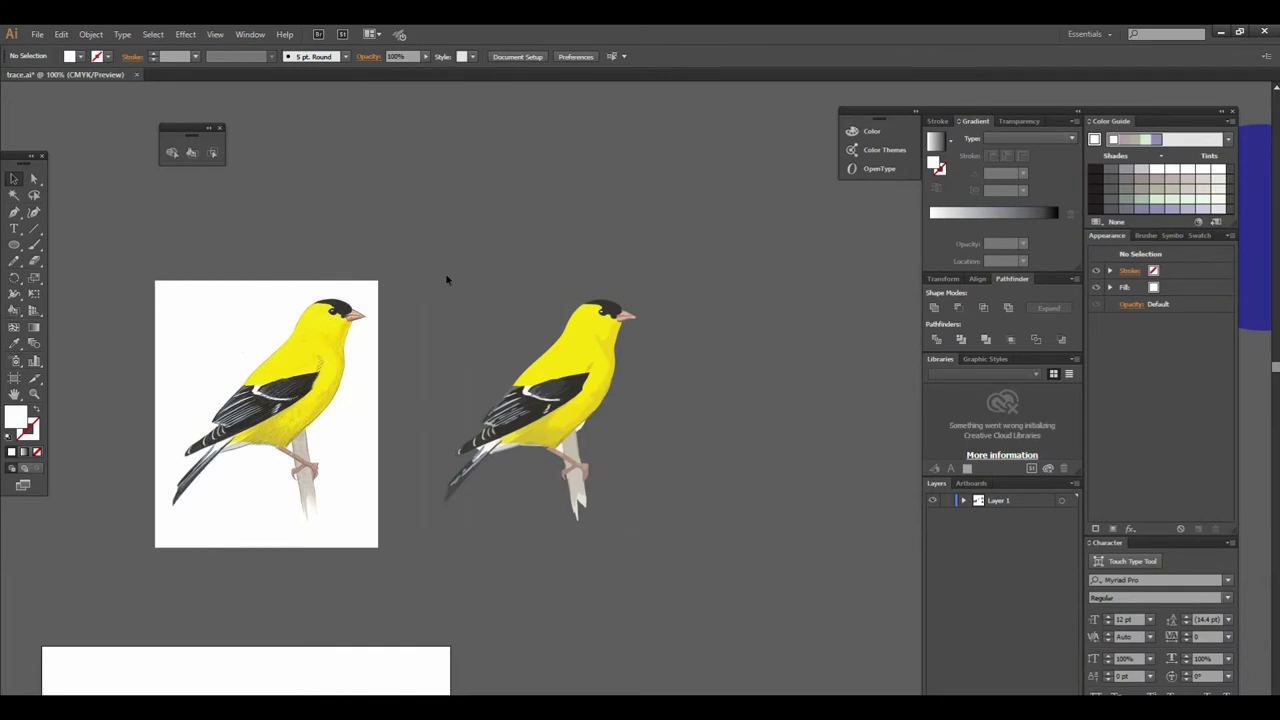
Step: Alt-drag a copy of the traced goldfinch onto the white artboard
{"action": "left_click", "coordinate": [600, 500]}
{"action": "key", "text": "ctrl+minus"}
{"action": "left_click_drag", "start_coordinate": [580, 231], "coordinate": [405, 485]}
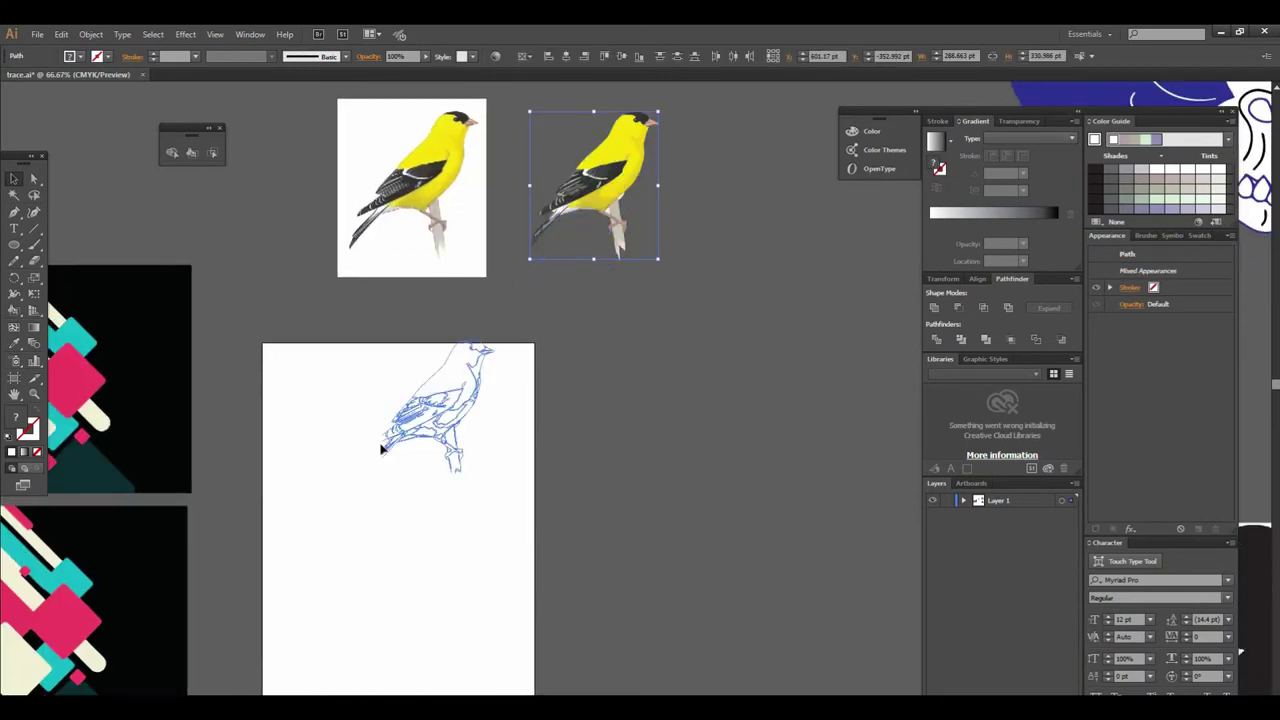
Step: Expand the lower pattern trace into paths and ungroup them
{"action": "left_click", "coordinate": [566, 483]}
{"action": "scroll", "coordinate": [591, 403], "scroll_direction": "down", "scroll_amount": 3}
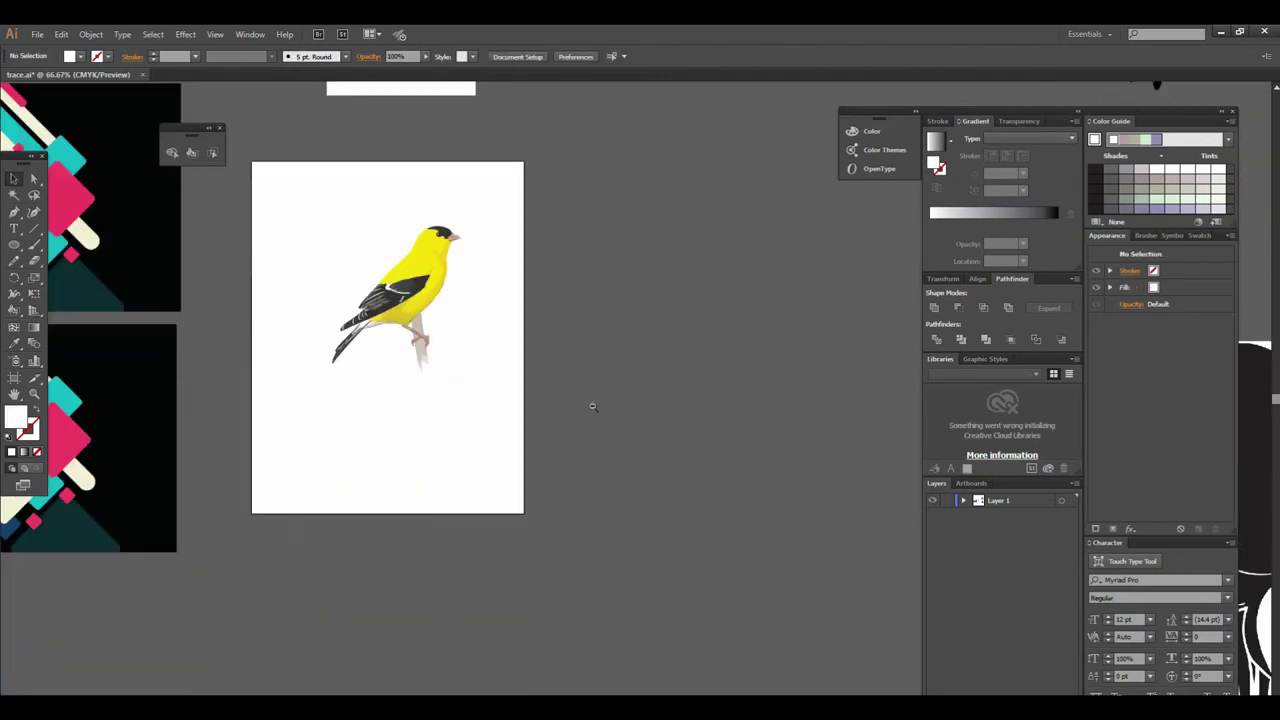
{"action": "key", "text": "ctrl+minus"}
{"action": "left_click_drag", "start_coordinate": [636, 450], "coordinate": [793, 539]}
{"action": "key", "text": "ctrl+plus"}
{"action": "scroll", "coordinate": [460, 400], "scroll_direction": "down", "scroll_amount": 5}
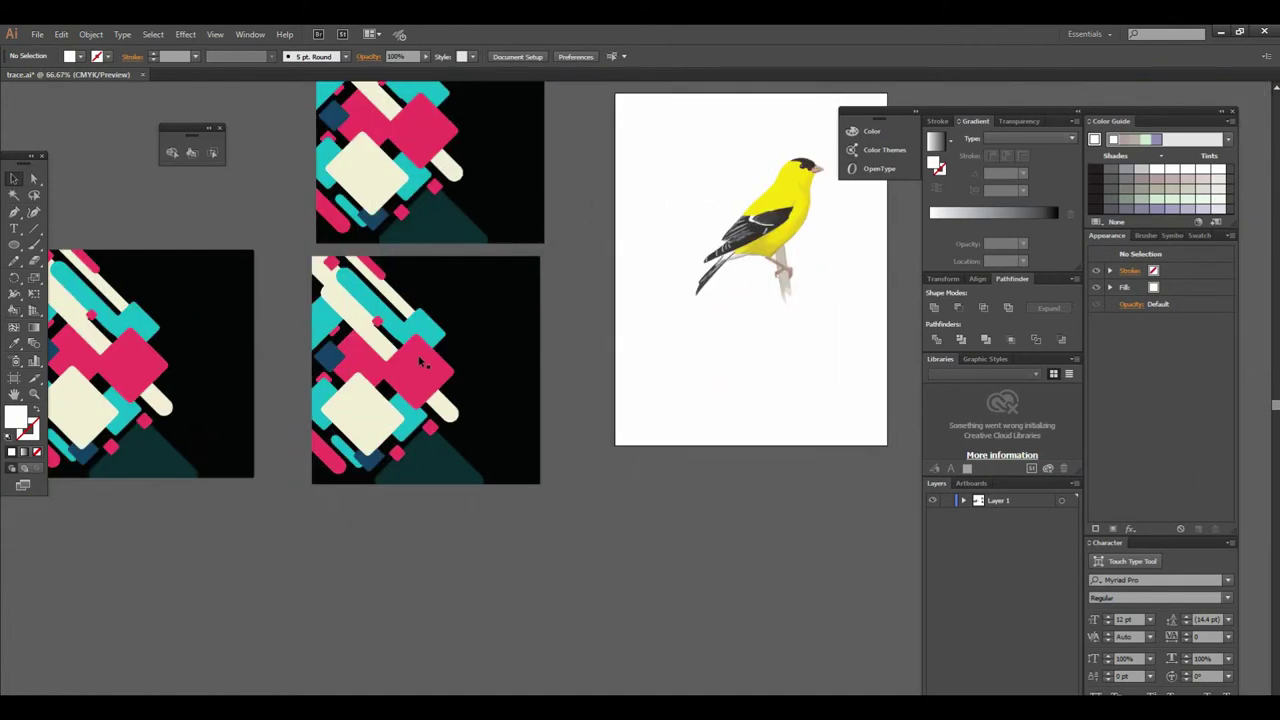
{"action": "right_click", "coordinate": [422, 360]}
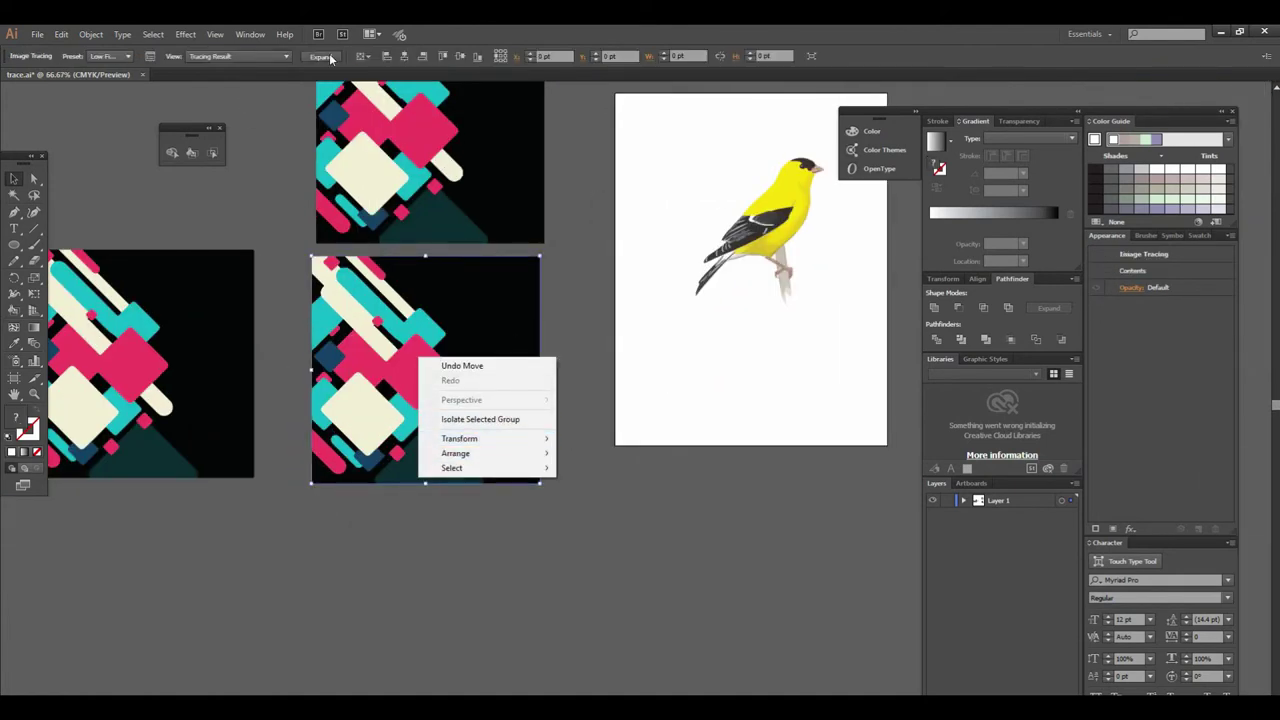
{"action": "left_click", "coordinate": [331, 58]}
{"action": "right_click", "coordinate": [490, 343]}
{"action": "left_click", "coordinate": [530, 420]}
{"action": "left_click", "coordinate": [583, 537]}
Step: Delete the pattern's black background and a small black edge piece, restoring a cyan stripe deleted by mistake
{"action": "left_click", "coordinate": [496, 360]}
{"action": "key", "text": "Delete"}
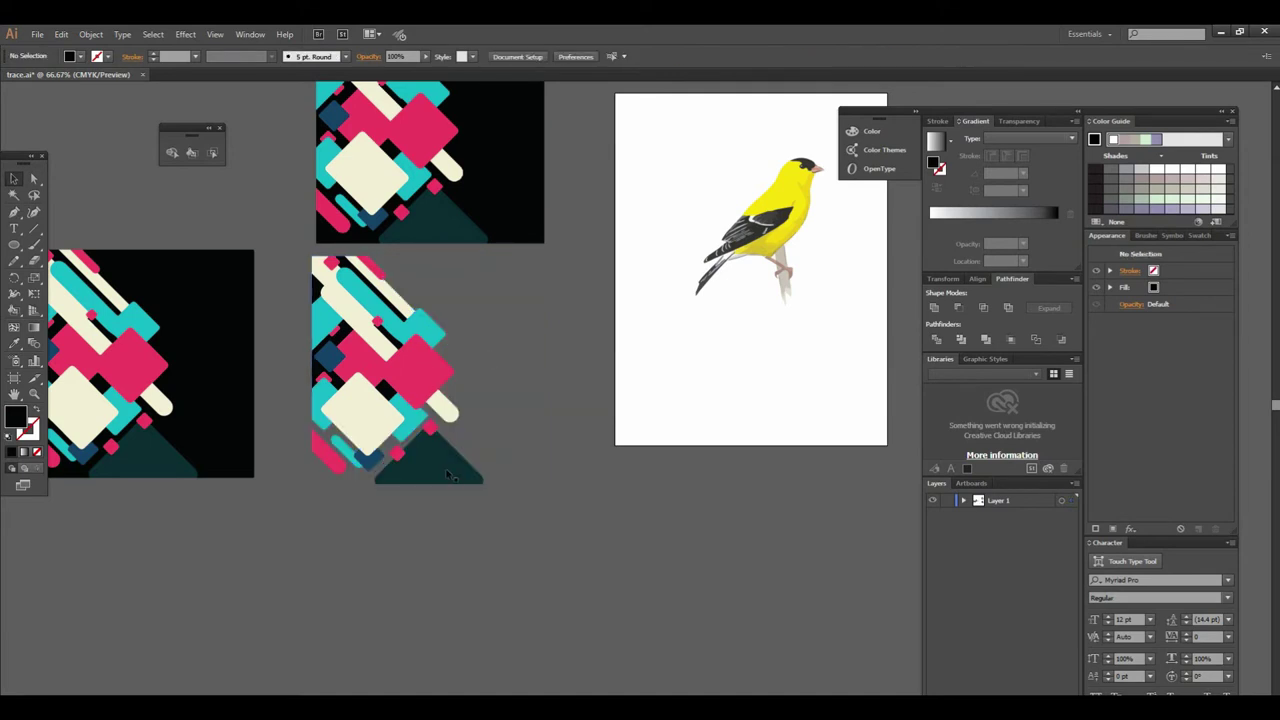
{"action": "left_click", "coordinate": [320, 289]}
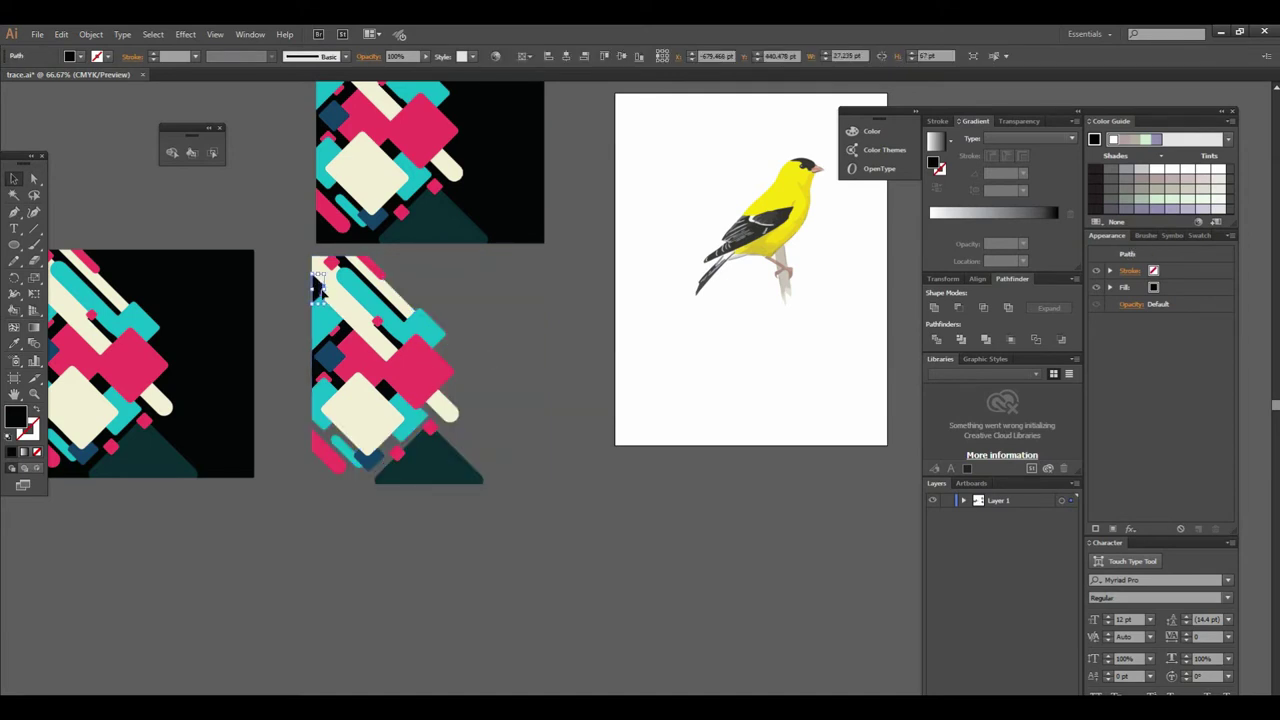
{"action": "key", "text": "Delete"}
{"action": "left_click", "coordinate": [385, 312]}
{"action": "key", "text": "Delete"}
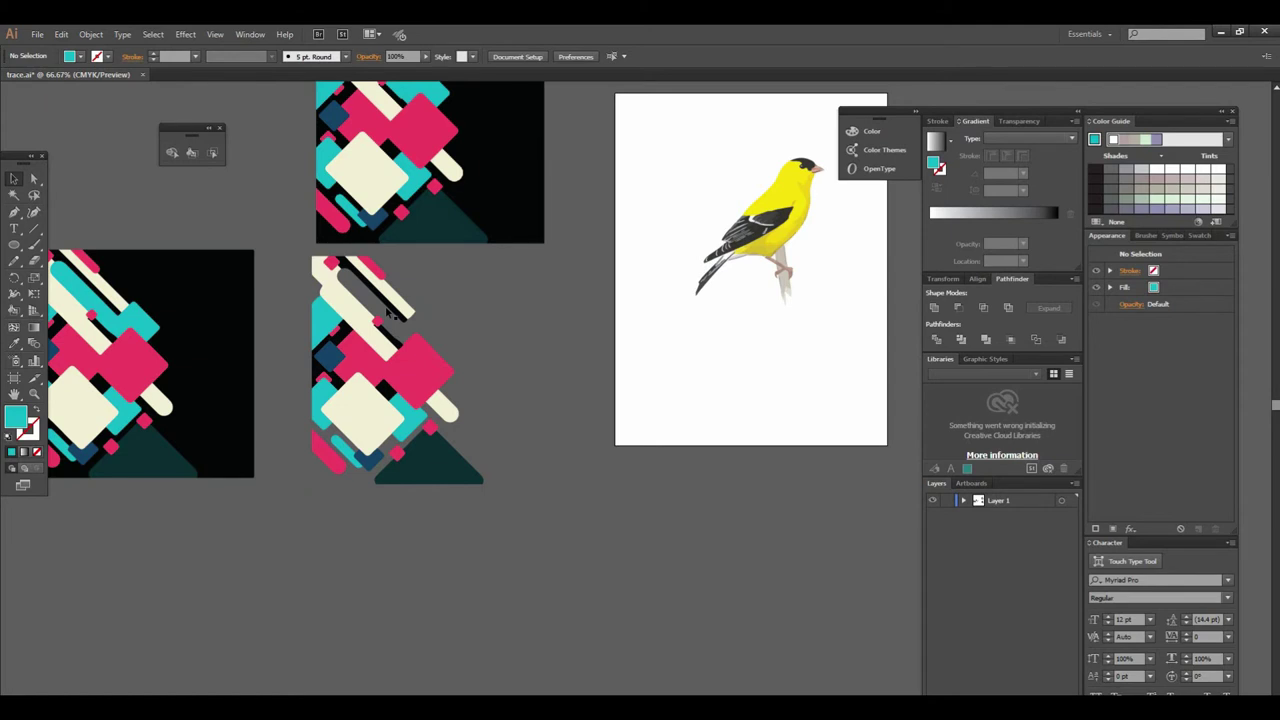
{"action": "key", "text": "ctrl+z"}
Step: Delete the black diagonal stripe and remaining black edge pieces, then select the cleaned pattern
{"action": "key", "text": "ctrl+plus"}
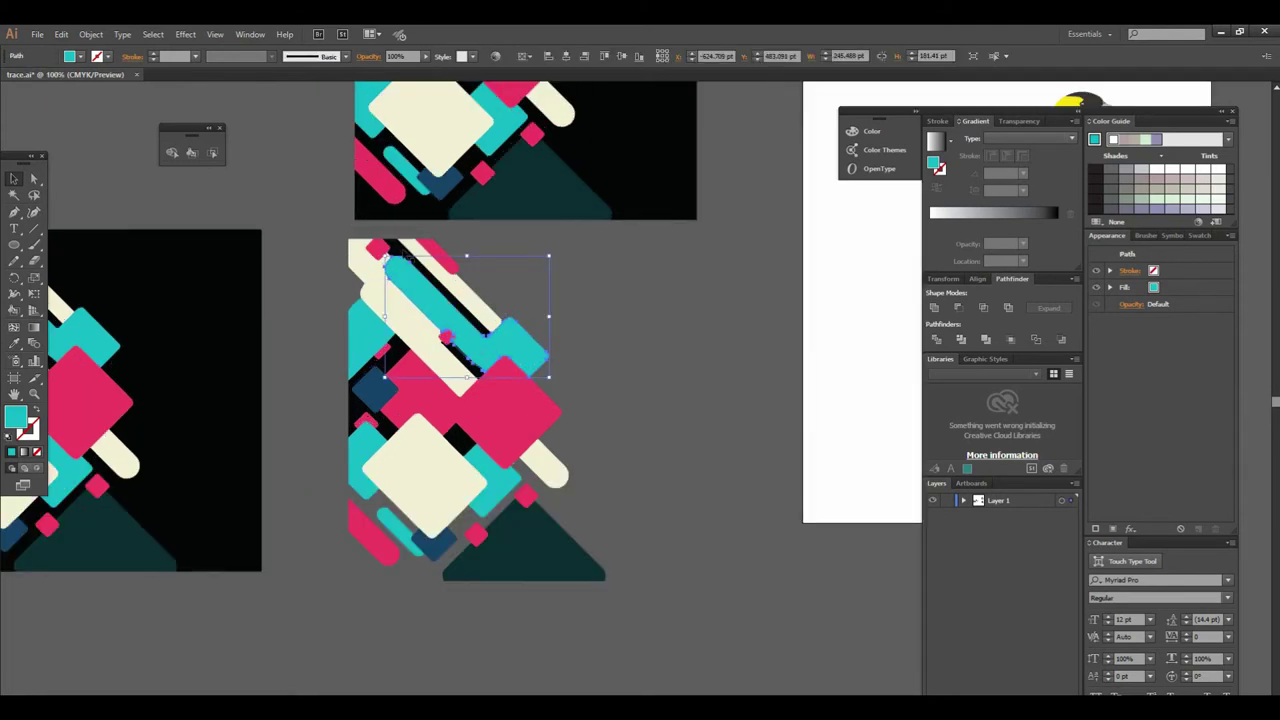
{"action": "left_click", "coordinate": [400, 254]}
{"action": "key", "text": "Delete"}
{"action": "left_click", "coordinate": [394, 367]}
{"action": "key", "text": "Delete"}
{"action": "left_click", "coordinate": [463, 433]}
{"action": "key", "text": "Delete"}
{"action": "scroll", "coordinate": [605, 467], "scroll_direction": "down", "scroll_amount": 2}
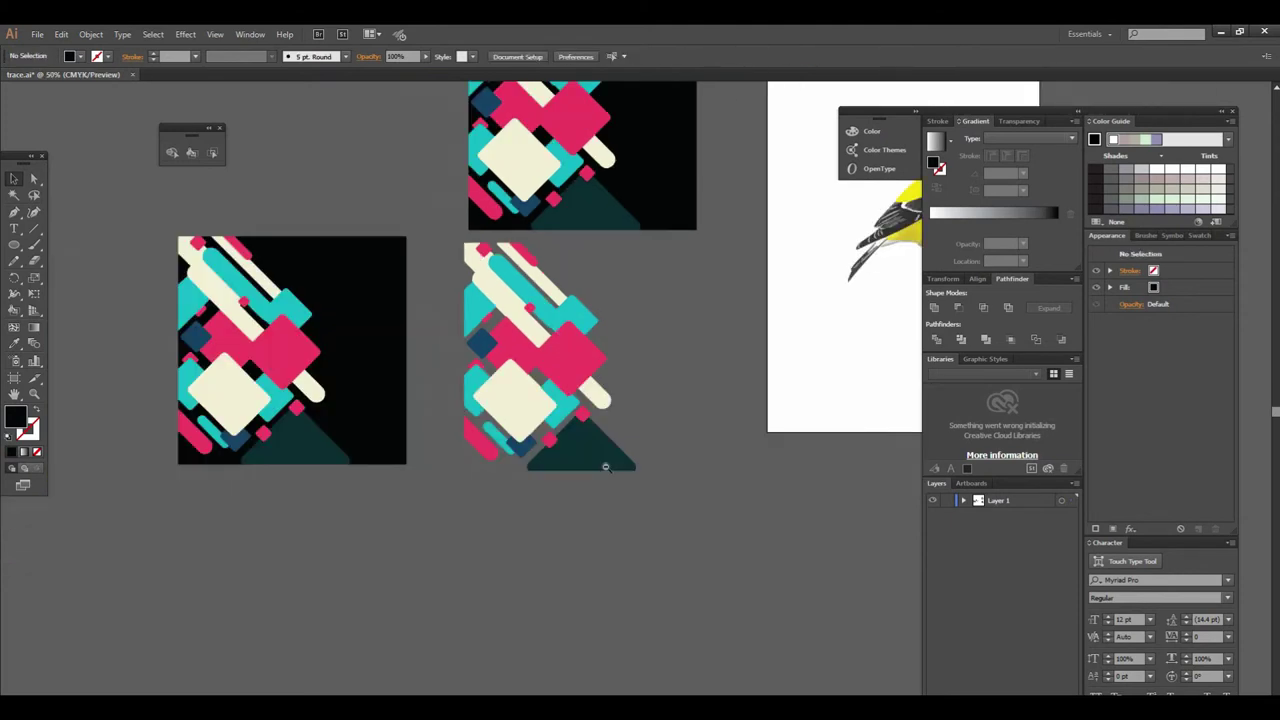
{"action": "scroll", "coordinate": [477, 517], "scroll_direction": "down", "scroll_amount": 2}
{"action": "left_click_drag", "start_coordinate": [421, 314], "coordinate": [517, 408]}
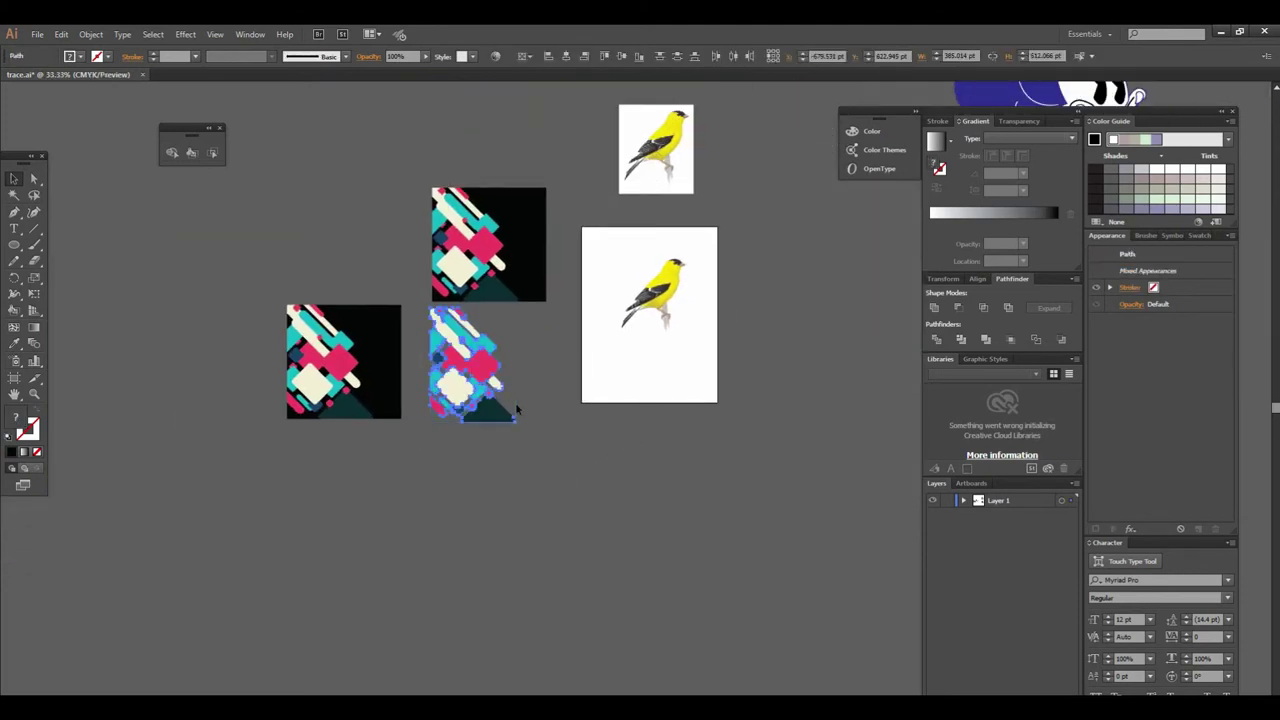
Step: Group the pattern, move it onto the bird artboard and shrink it to the top-left
{"action": "key", "text": "ctrl+g"}
{"action": "left_click_drag", "start_coordinate": [490, 267], "coordinate": [372, 361]}
{"action": "left_click_drag", "start_coordinate": [329, 465], "coordinate": [481, 383]}
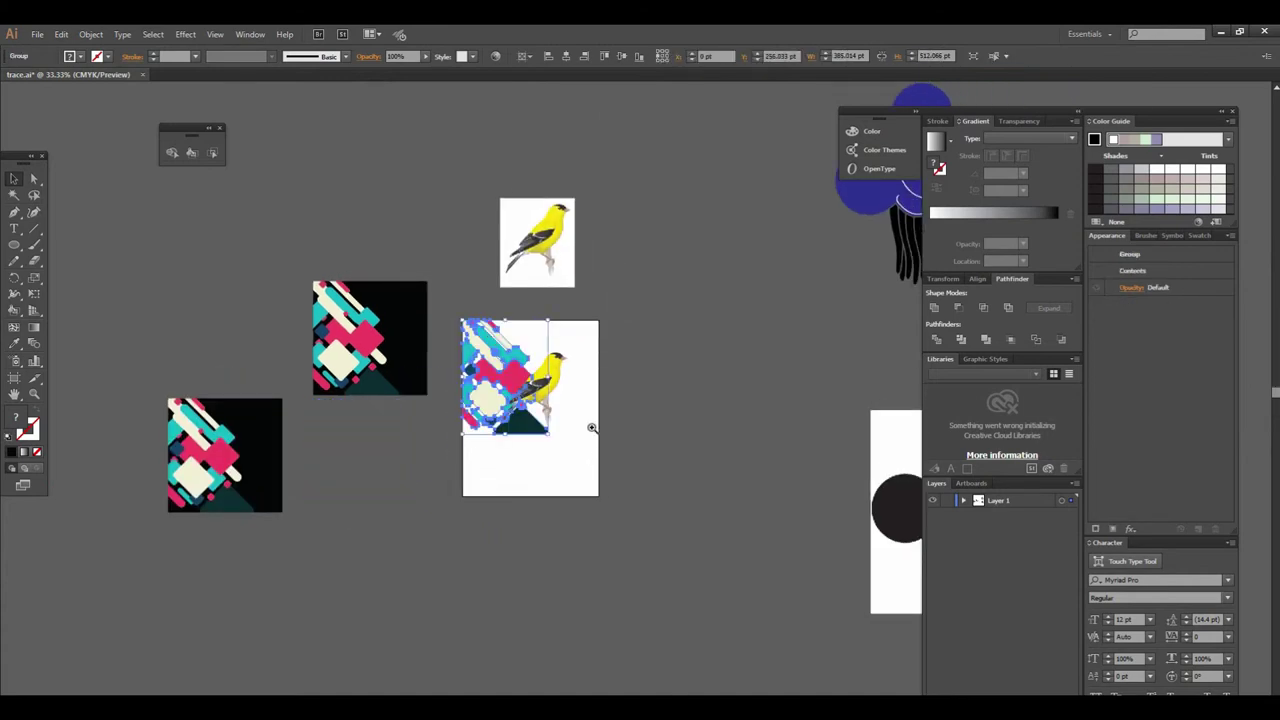
{"action": "scroll", "coordinate": [597, 426], "scroll_direction": "up", "scroll_amount": 1}
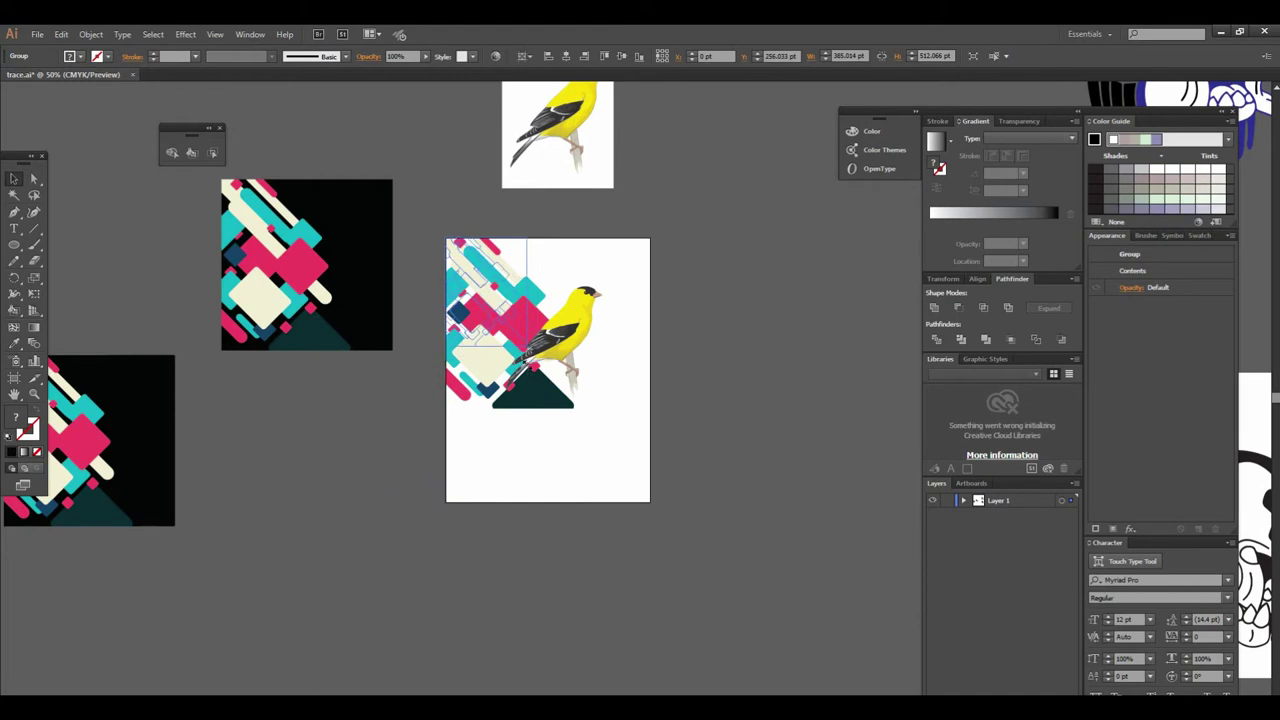
{"action": "mouse_move", "coordinate": [576, 410]}
{"action": "left_mouse_down"}
{"action": "mouse_move", "coordinate": [517, 337]}
{"action": "mouse_move", "coordinate": [548, 485]}
{"action": "left_mouse_up"}
{"action": "left_click", "coordinate": [583, 437]}
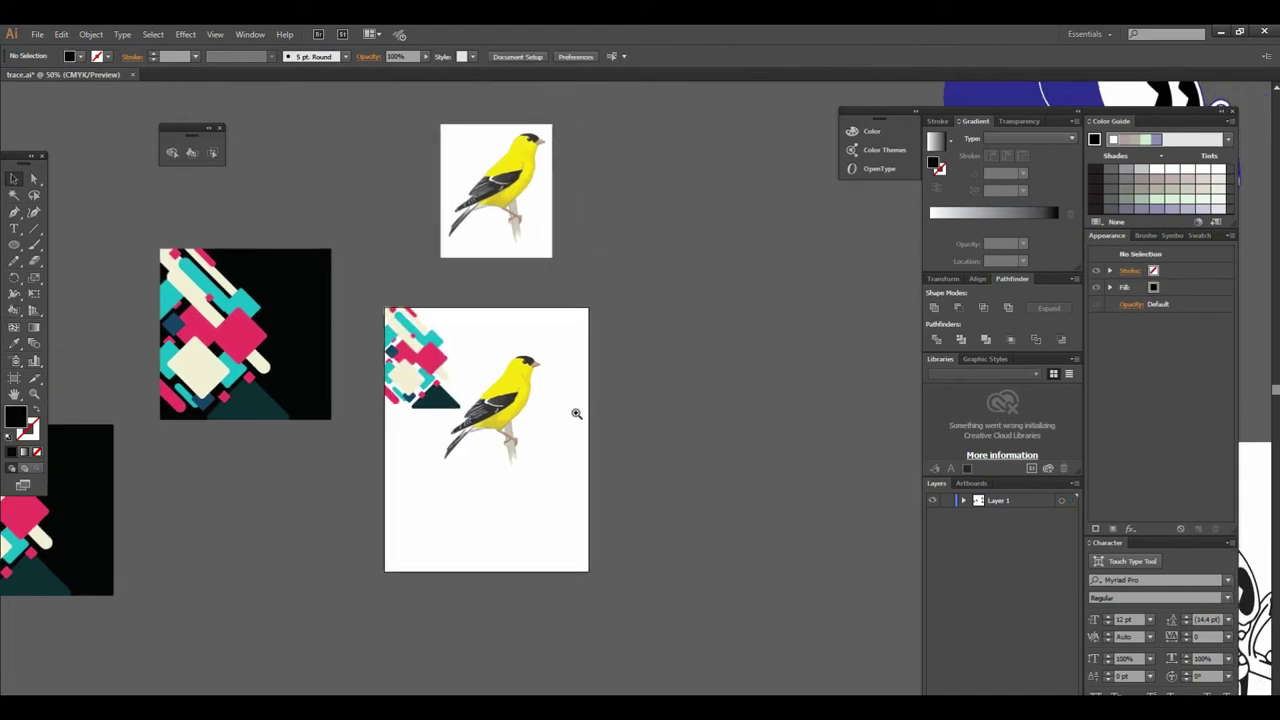
Step: Duplicate the pattern to the artboard's right edge
{"action": "scroll", "coordinate": [590, 408], "scroll_direction": "up", "scroll_amount": 1}
{"action": "scroll", "coordinate": [606, 401], "scroll_direction": "up", "scroll_amount": 1}
{"action": "left_click_drag", "start_coordinate": [348, 352], "coordinate": [662, 392], "text": "alt"}
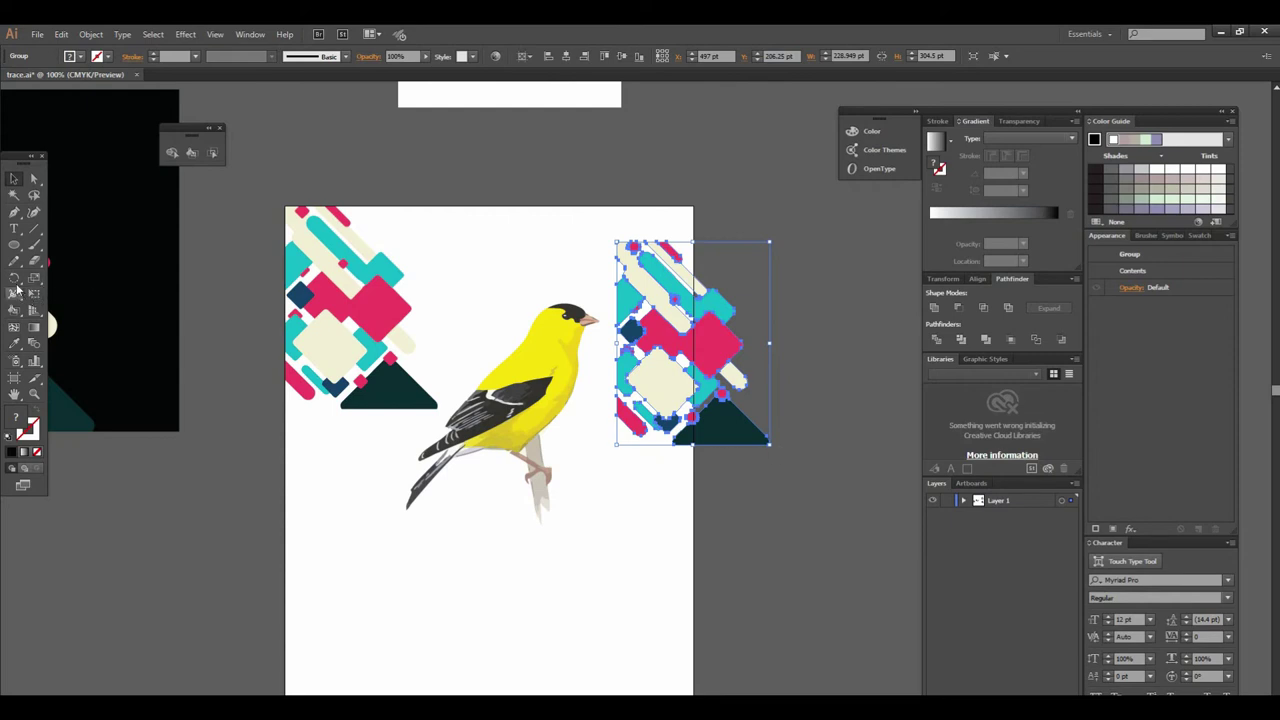
Step: Reflect the duplicate pattern across the vertical axis and move it to the artboard's top-right
{"action": "left_click", "coordinate": [16, 287]}
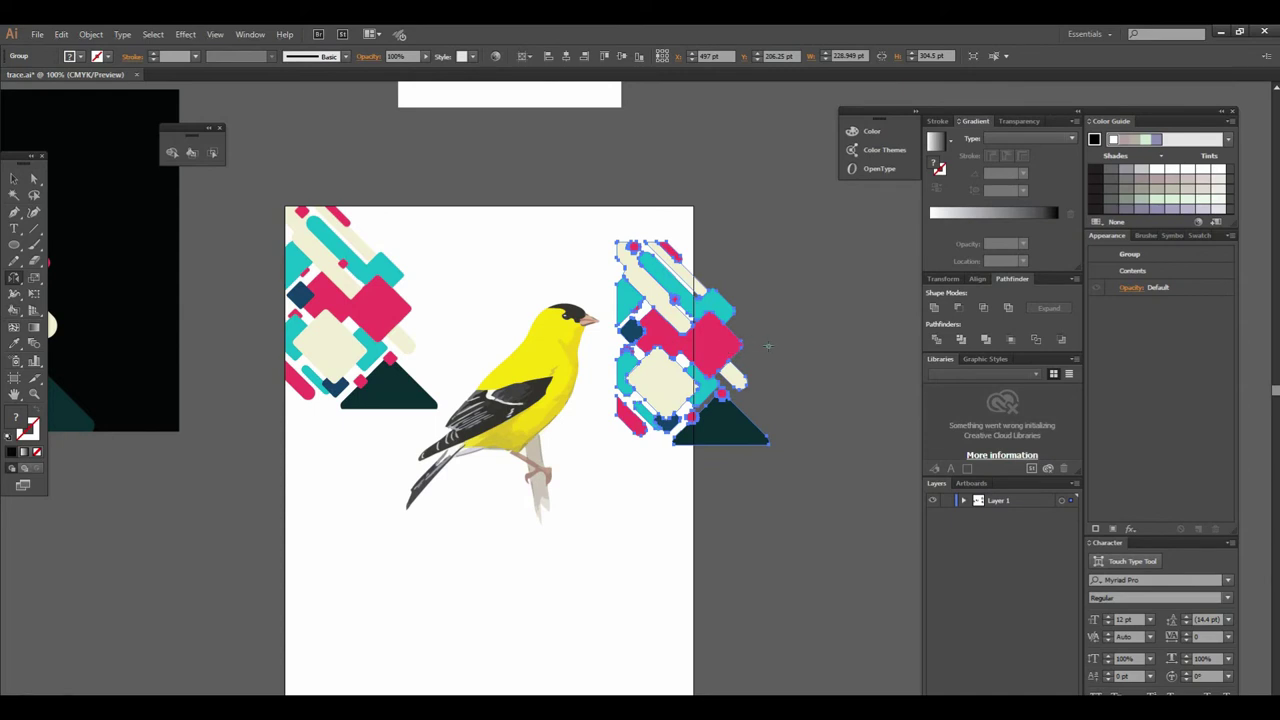
{"action": "left_click", "coordinate": [768, 346], "text": "alt"}
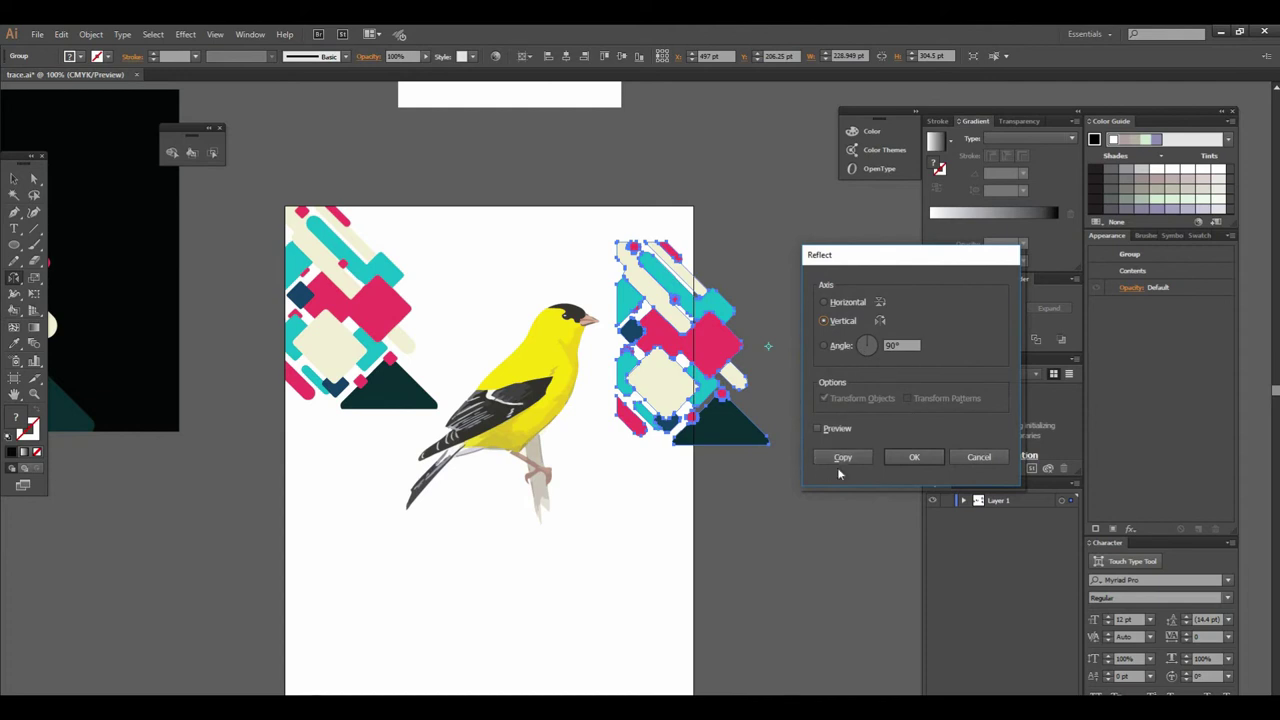
{"action": "left_click", "coordinate": [912, 457]}
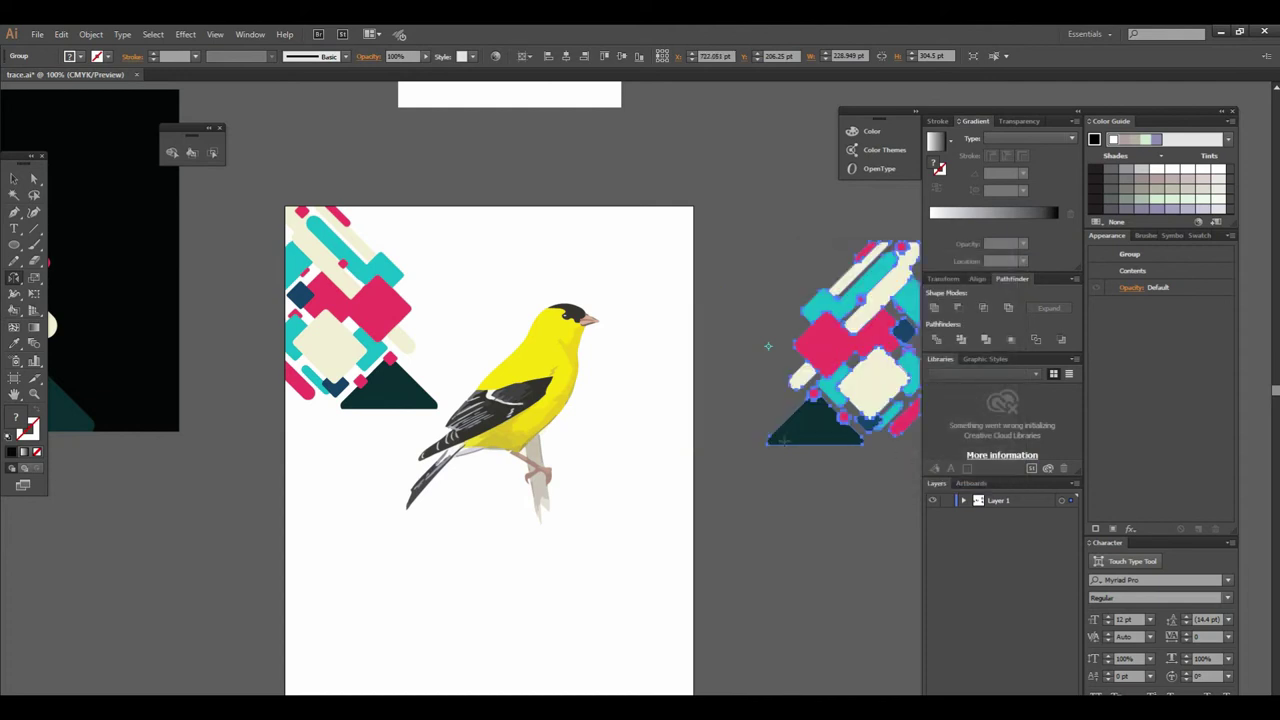
{"action": "left_click", "coordinate": [14, 178]}
{"action": "mouse_move", "coordinate": [836, 350]}
{"action": "left_mouse_down"}
{"action": "mouse_move", "coordinate": [586, 341]}
{"action": "mouse_move", "coordinate": [610, 330]}
{"action": "left_mouse_up"}
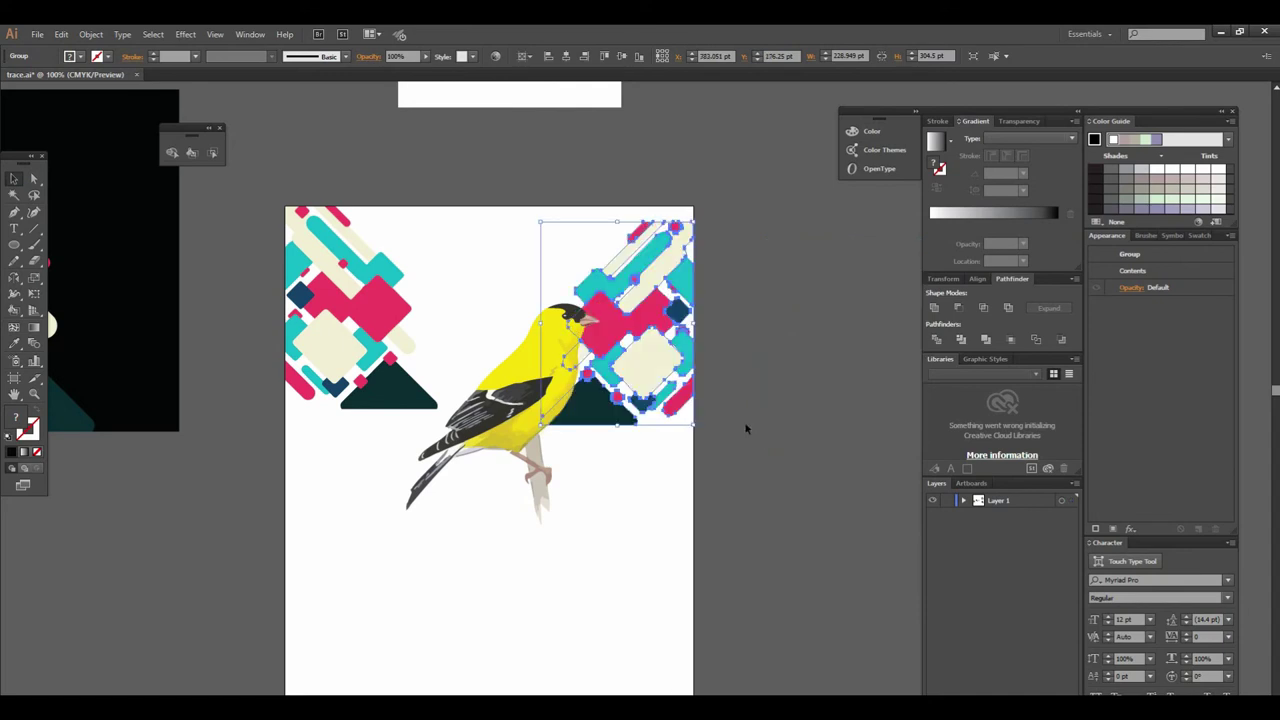
{"action": "left_click", "coordinate": [745, 428]}
{"action": "scroll", "coordinate": [723, 443], "scroll_direction": "left", "scroll_amount": 5}
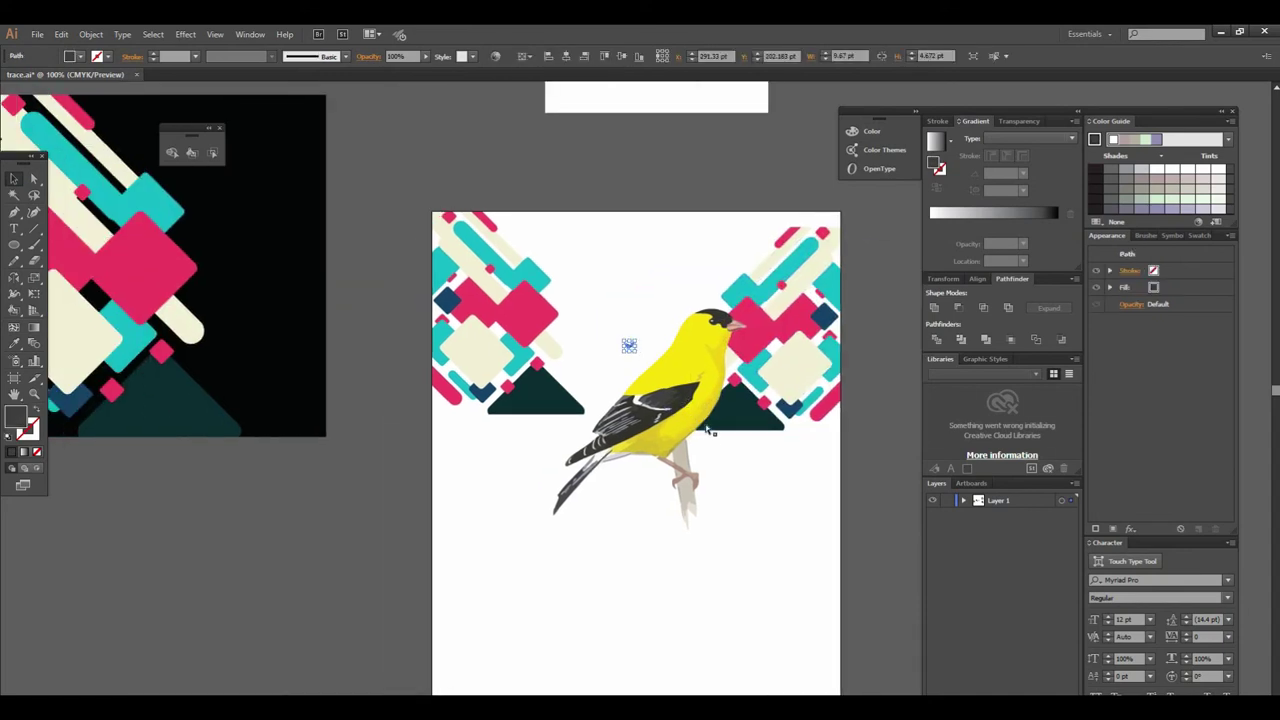
Step: Shift both pattern pieces aside and group all of the traced goldfinch's paths
{"action": "left_click", "coordinate": [769, 390]}
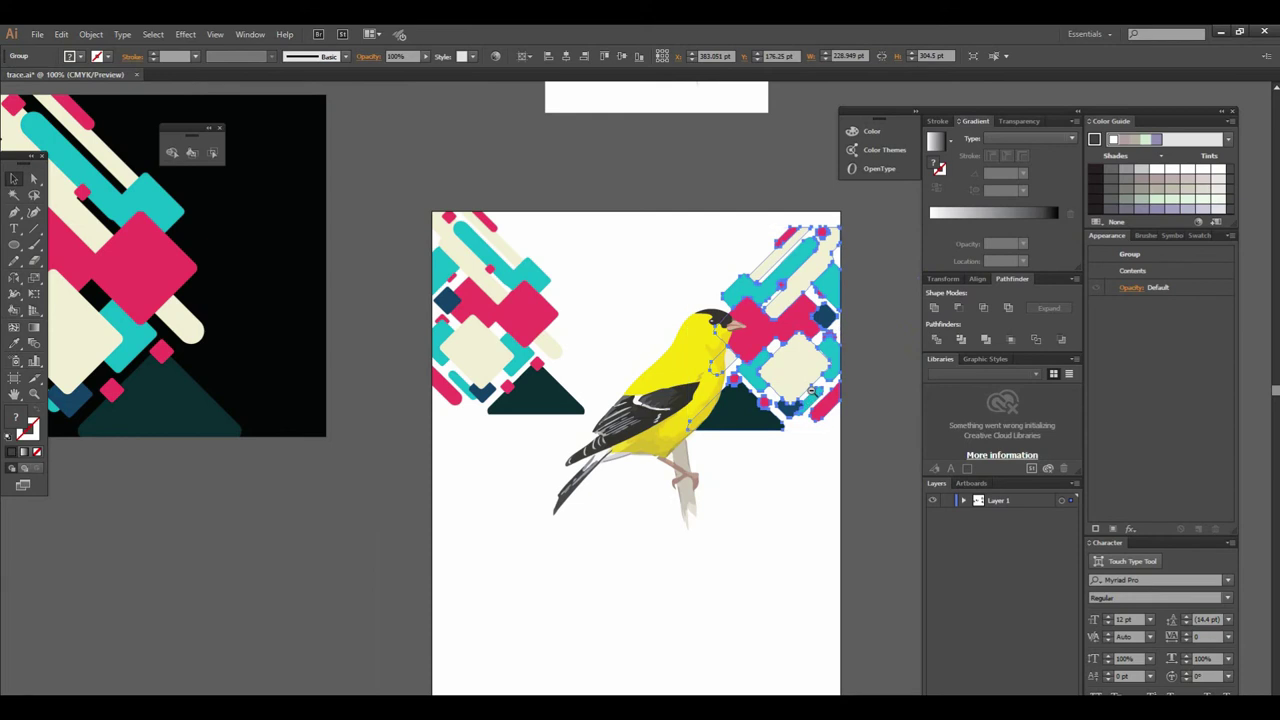
{"action": "key", "text": "ctrl+minus"}
{"action": "key", "text": "ctrl+z"}
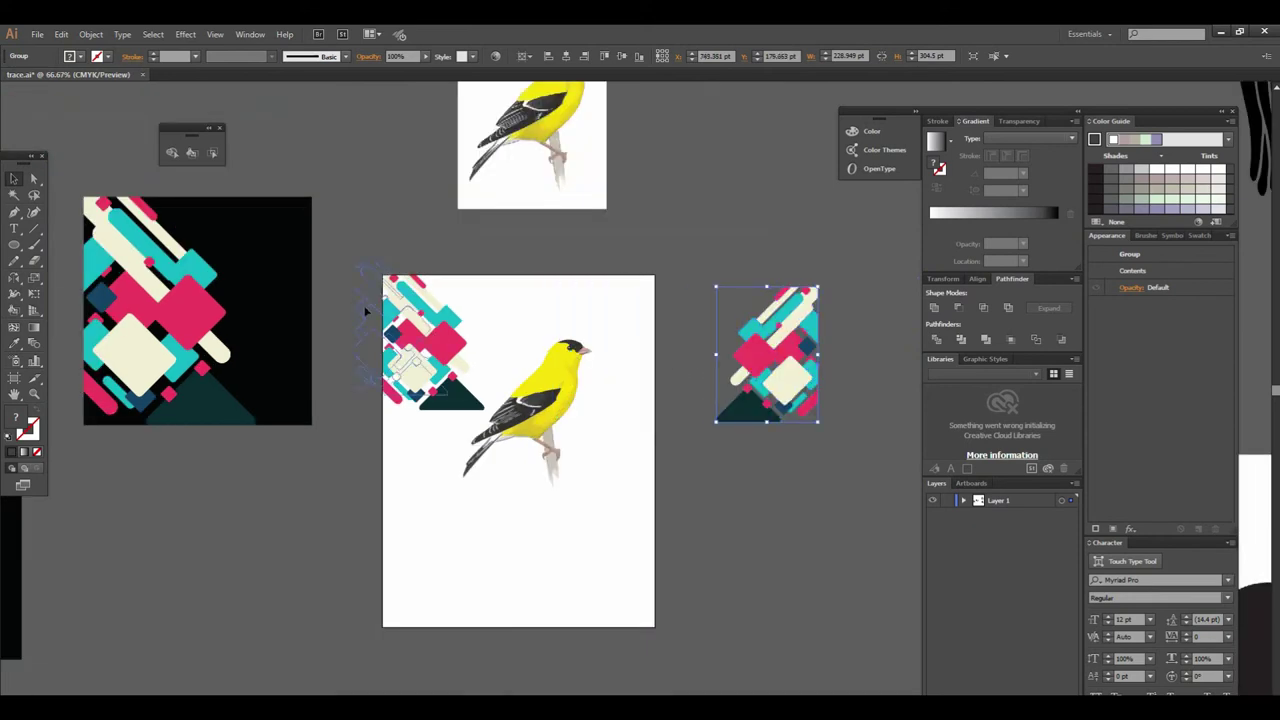
{"action": "left_click_drag", "start_coordinate": [425, 345], "coordinate": [338, 307]}
{"action": "left_click_drag", "start_coordinate": [444, 288], "coordinate": [606, 497]}
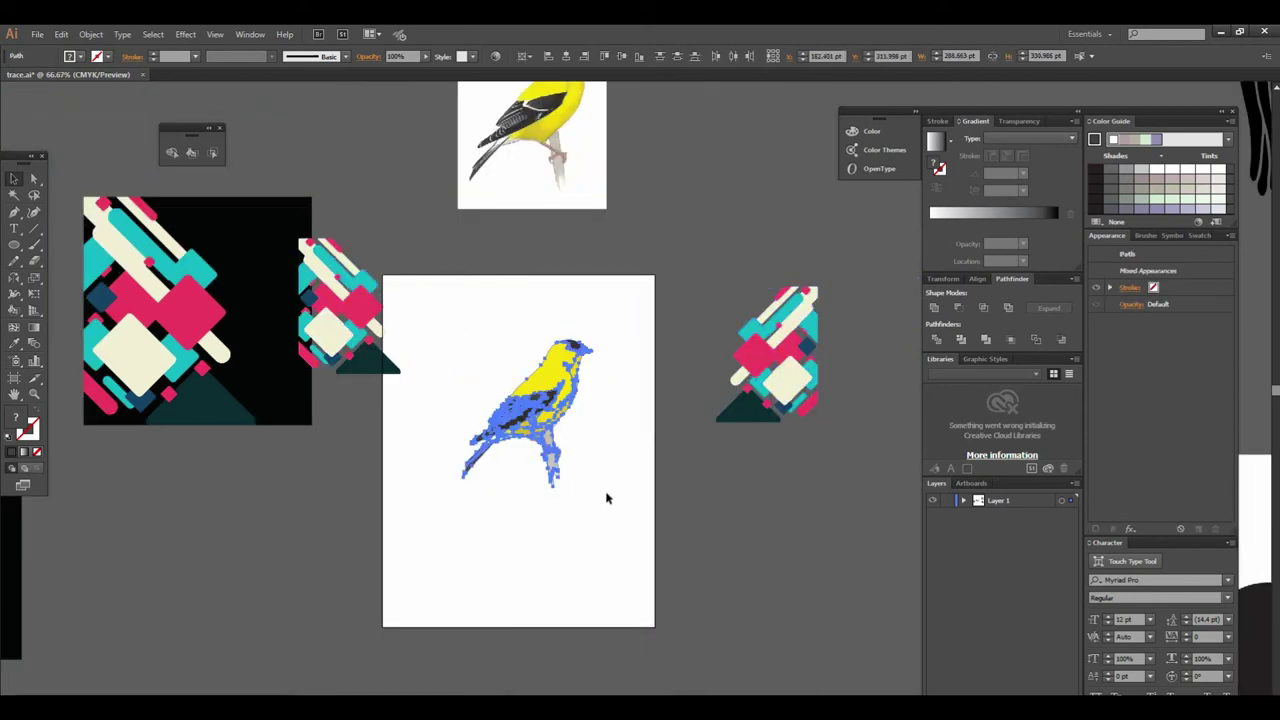
{"action": "key", "text": "ctrl+g"}
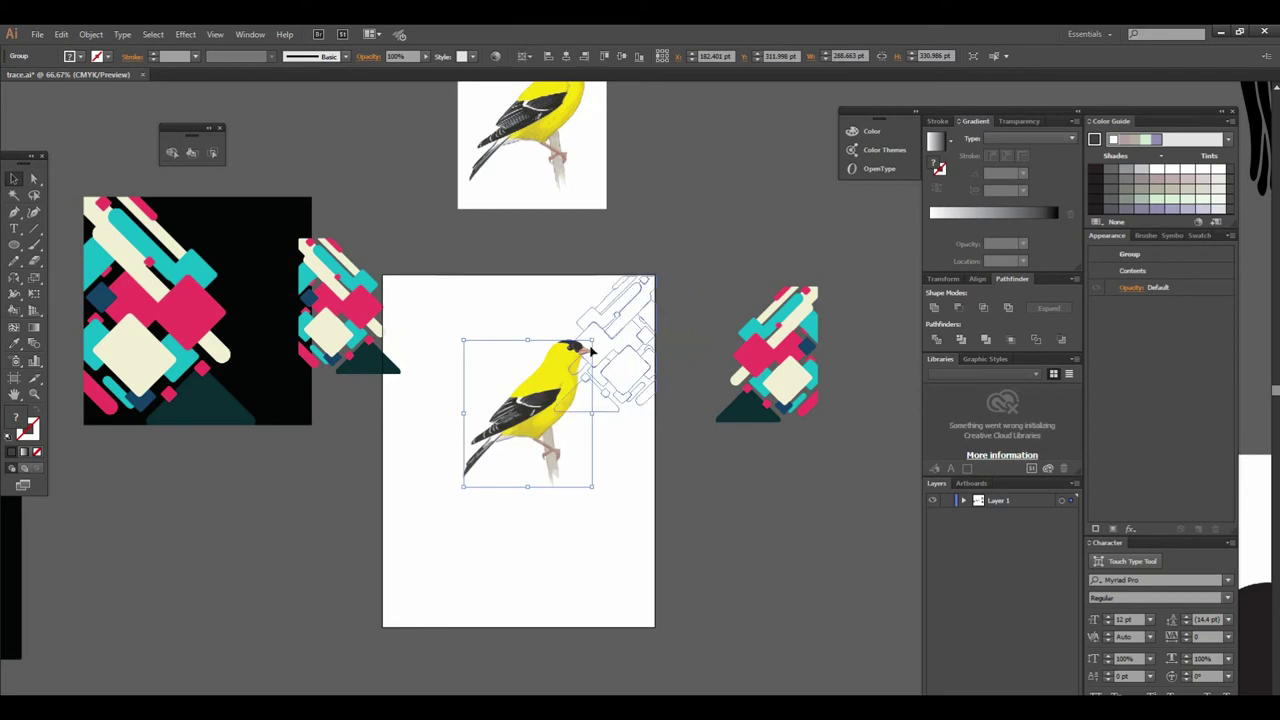
Step: Set the patterns in the top corners and move the goldfinch to the artboard's top centre
{"action": "left_click_drag", "start_coordinate": [621, 360], "coordinate": [596, 350]}
{"action": "left_click", "coordinate": [691, 414]}
{"action": "left_click_drag", "start_coordinate": [310, 330], "coordinate": [394, 368]}
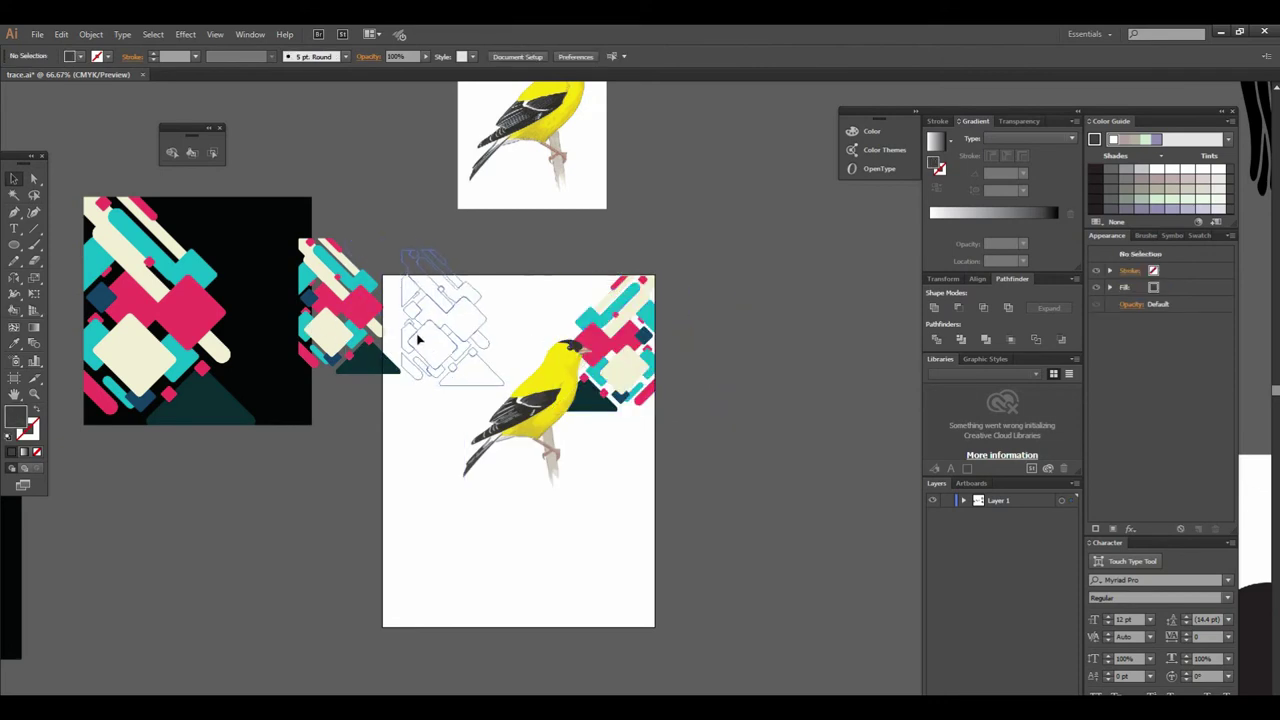
{"action": "left_click", "coordinate": [686, 556]}
{"action": "mouse_move", "coordinate": [591, 340]}
{"action": "left_mouse_down"}
{"action": "mouse_move", "coordinate": [576, 272]}
{"action": "mouse_move", "coordinate": [553, 296]}
{"action": "left_mouse_up"}
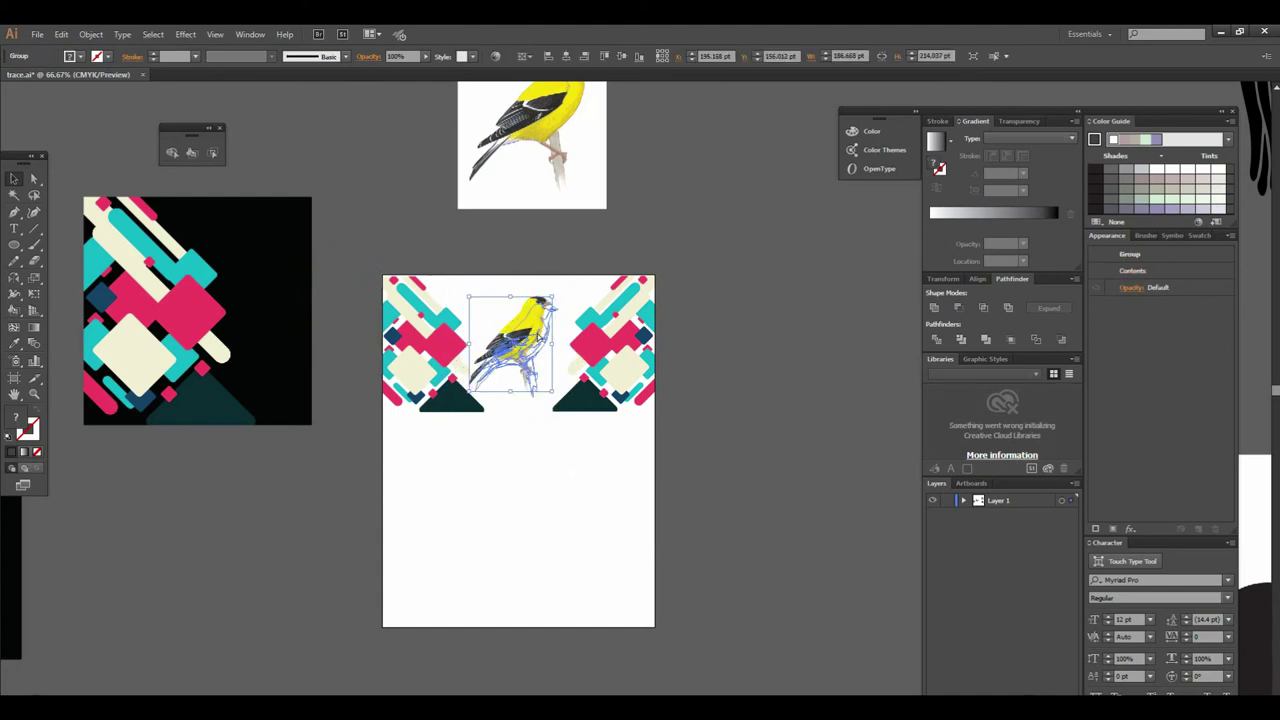
{"action": "left_click", "coordinate": [595, 480]}
Step: Zoom and pan to frame the finished bird artboard composition
{"action": "key", "text": "ctrl+equal"}
{"action": "key", "text": "ctrl+equal"}
{"action": "left_click_drag", "start_coordinate": [637, 375], "coordinate": [651, 434]}
{"action": "key", "text": "ctrl+minus"}
{"action": "key", "text": "ctrl+minus"}
{"action": "key", "text": "ctrl+minus"}
{"action": "key", "text": "ctrl+minus"}
{"action": "mouse_move", "coordinate": [551, 455]}
{"action": "left_mouse_down"}
{"action": "mouse_move", "coordinate": [409, 486]}
{"action": "mouse_move", "coordinate": [466, 434]}
{"action": "left_mouse_up"}
{"action": "key", "text": "ctrl+equal"}
{"action": "key", "text": "ctrl+equal"}
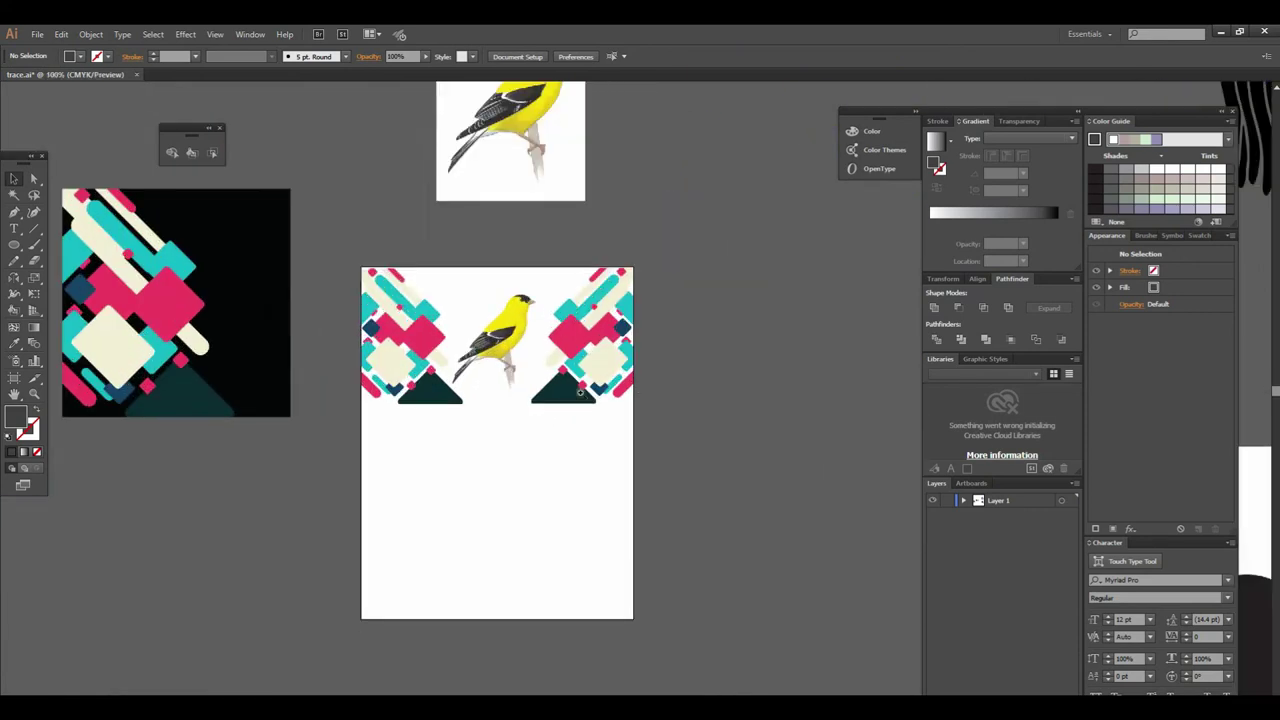
{"action": "key", "text": "ctrl+equal"}
{"action": "key", "text": "ctrl+equal"}
{"action": "mouse_move", "coordinate": [603, 389]}
{"action": "left_mouse_down"}
{"action": "mouse_move", "coordinate": [563, 466]}
{"action": "mouse_move", "coordinate": [586, 423]}
{"action": "mouse_move", "coordinate": [606, 497]}
{"action": "left_mouse_up"}
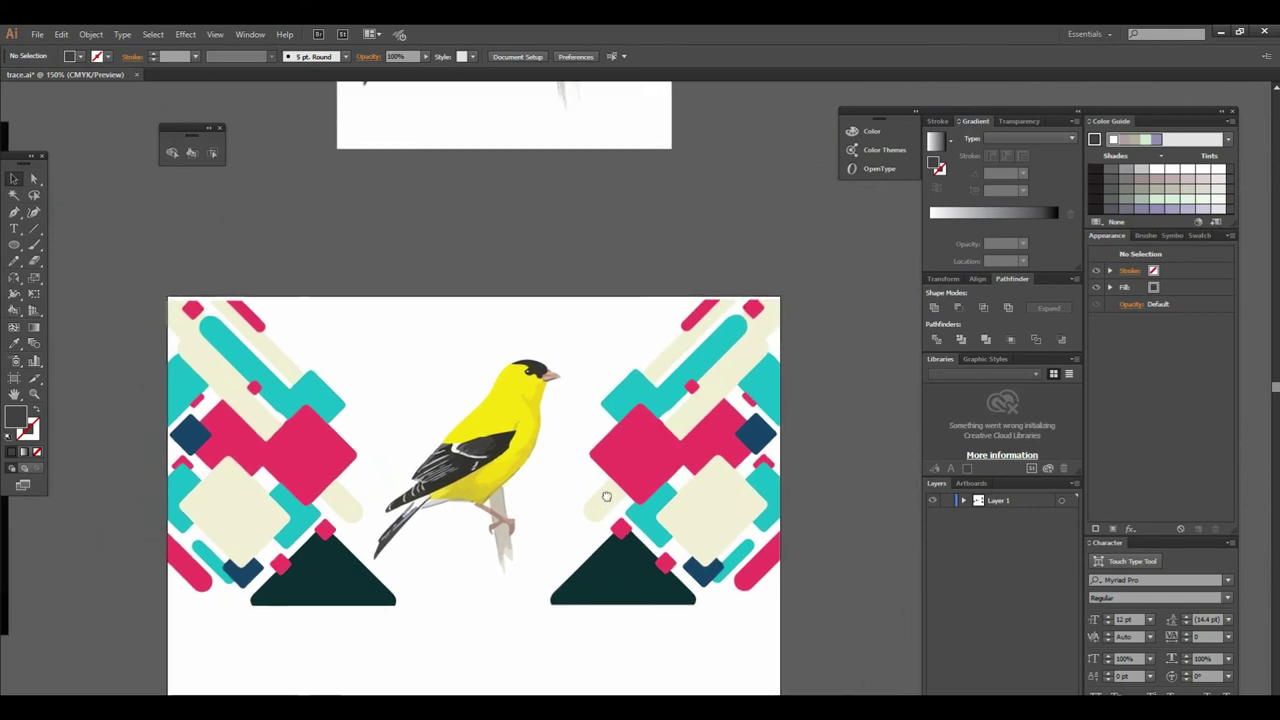
{"action": "key", "text": "ctrl+equal"}
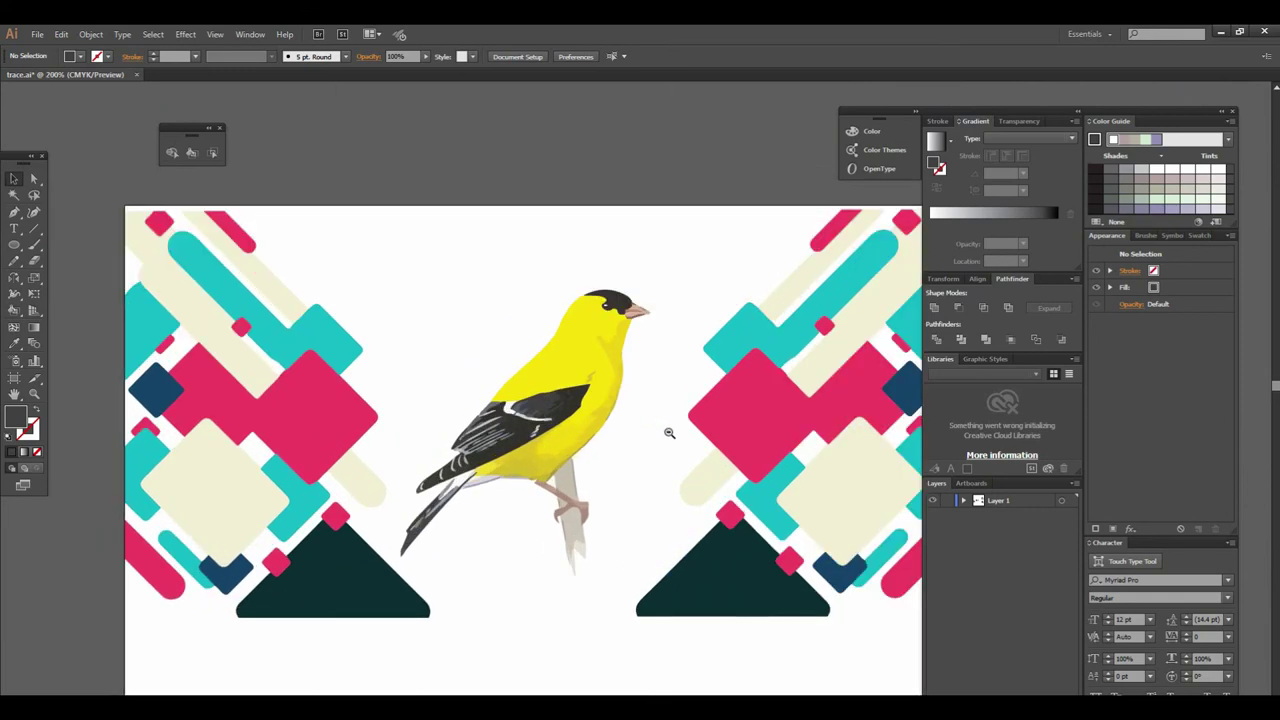
{"action": "key", "text": "ctrl+minus"}
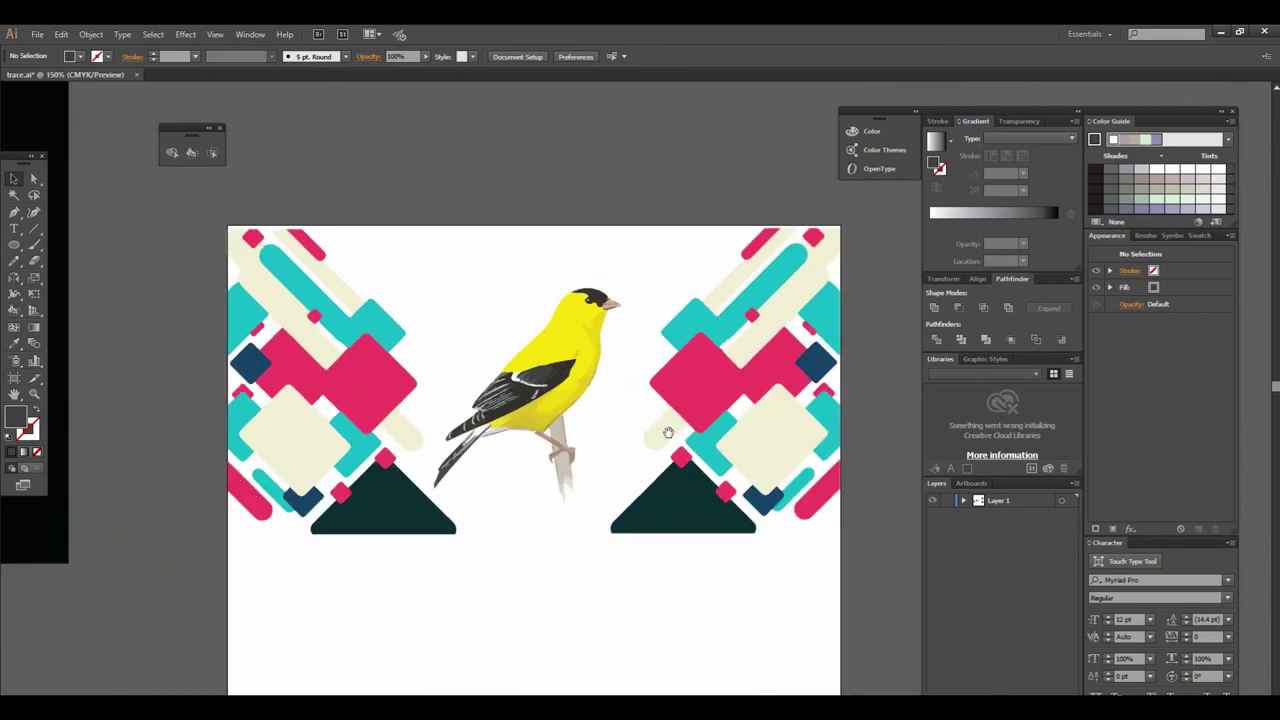